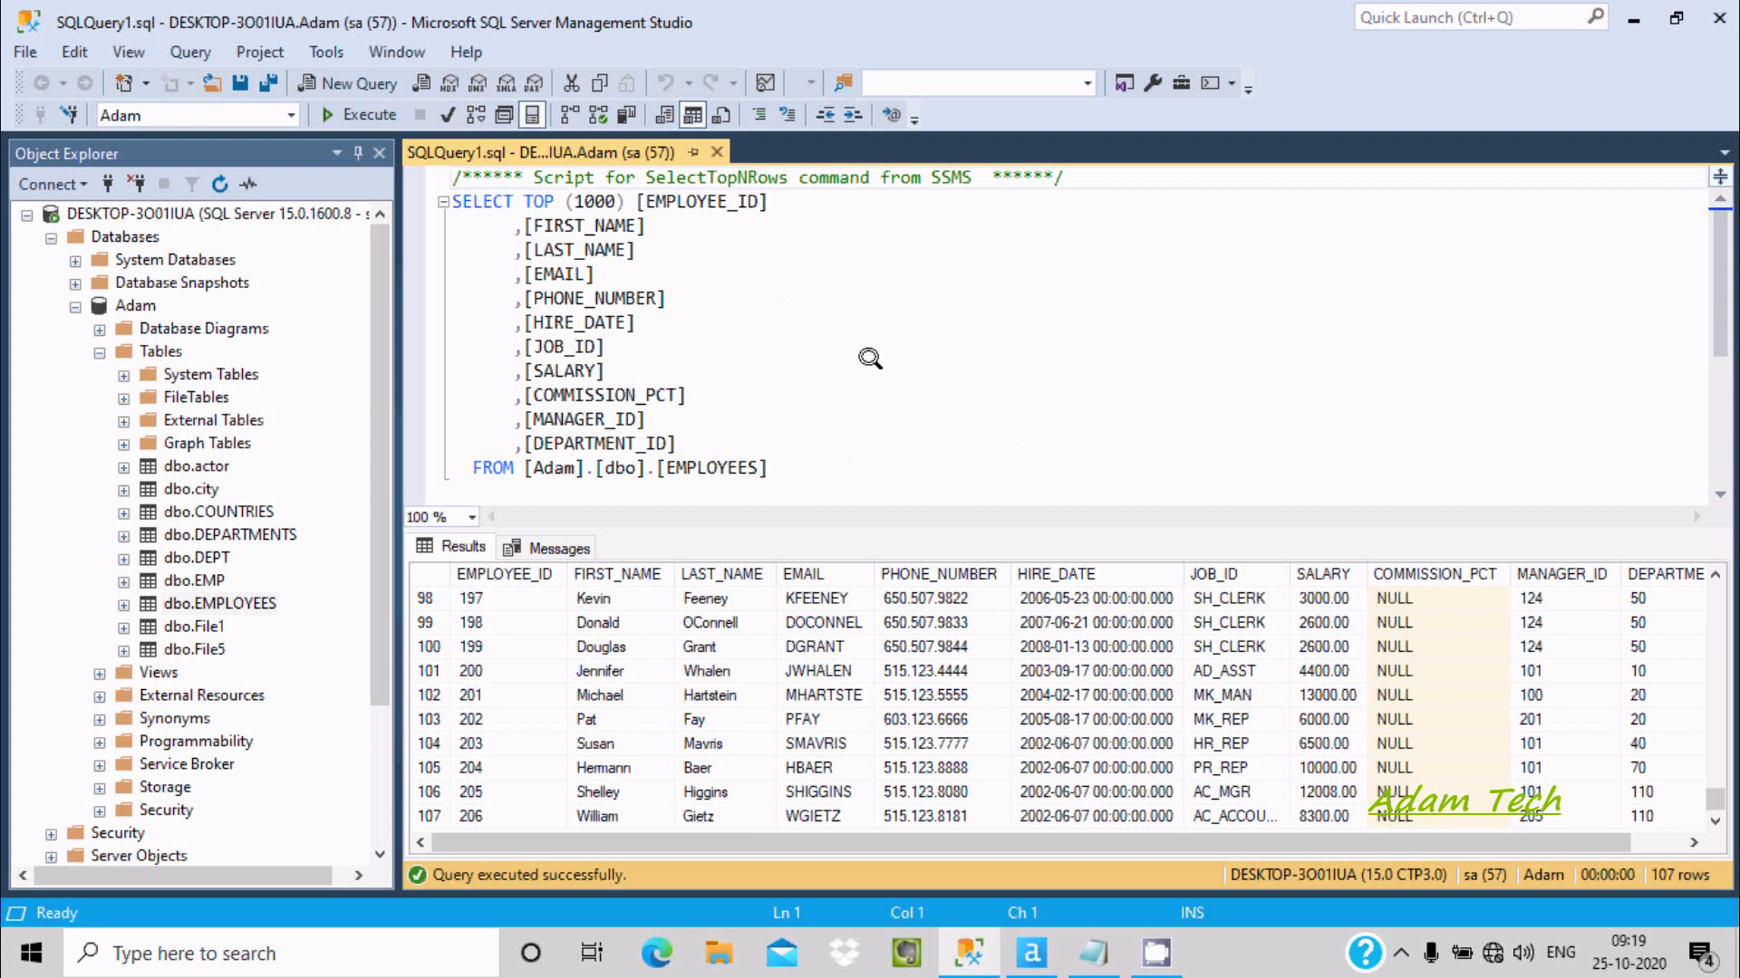
- Switch to Alteryx Designer, add an Input Data tool to the canvas and connect it to the saved Test_sqlserver database connection
{"action": "left_click", "coordinate": [1031, 952]}
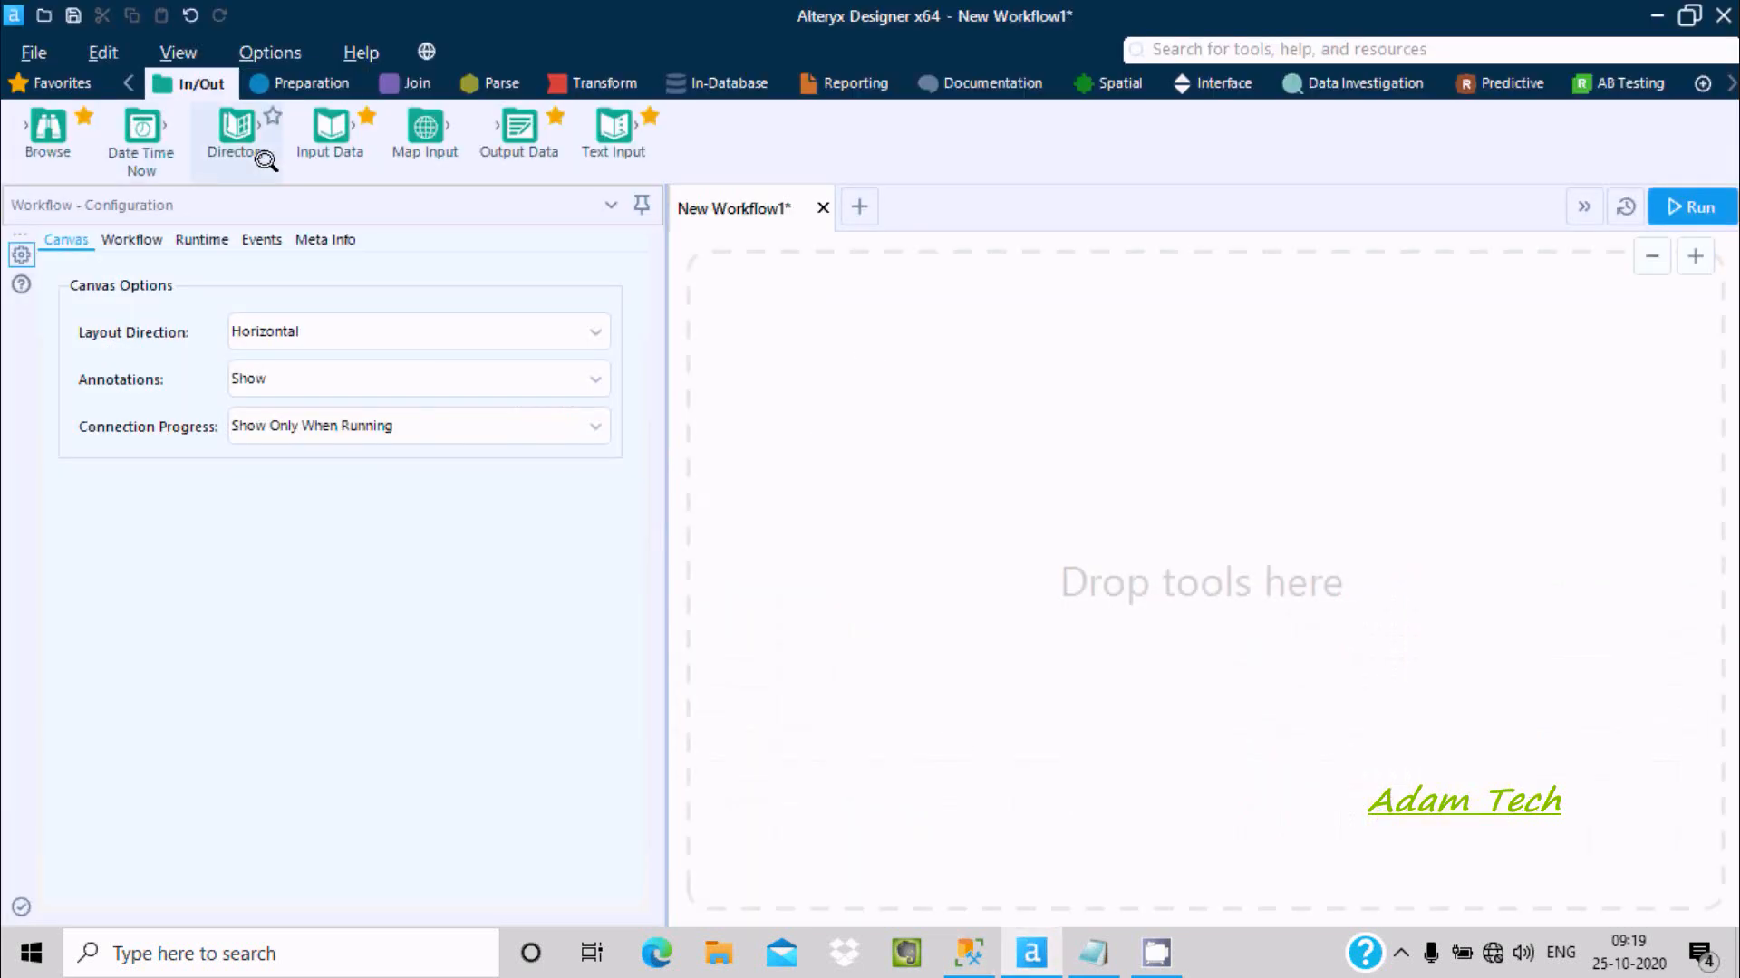
{"action": "left_click_drag", "start_coordinate": [316, 124], "coordinate": [815, 367]}
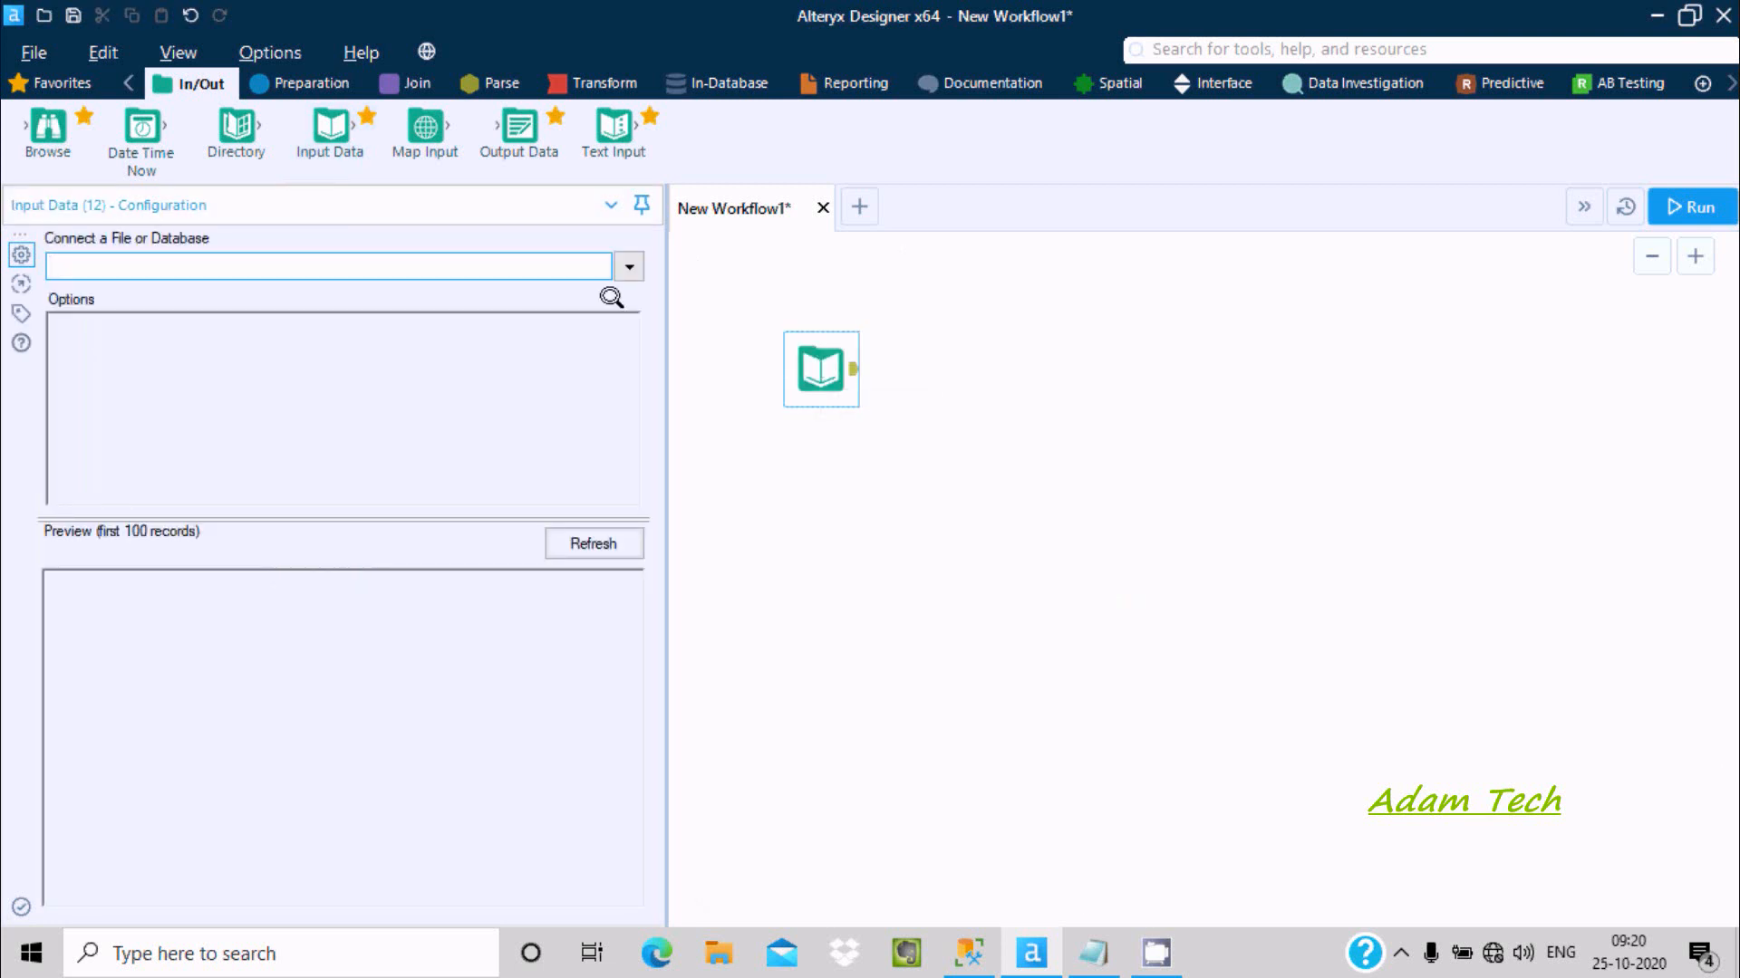
{"action": "left_click", "coordinate": [620, 264]}
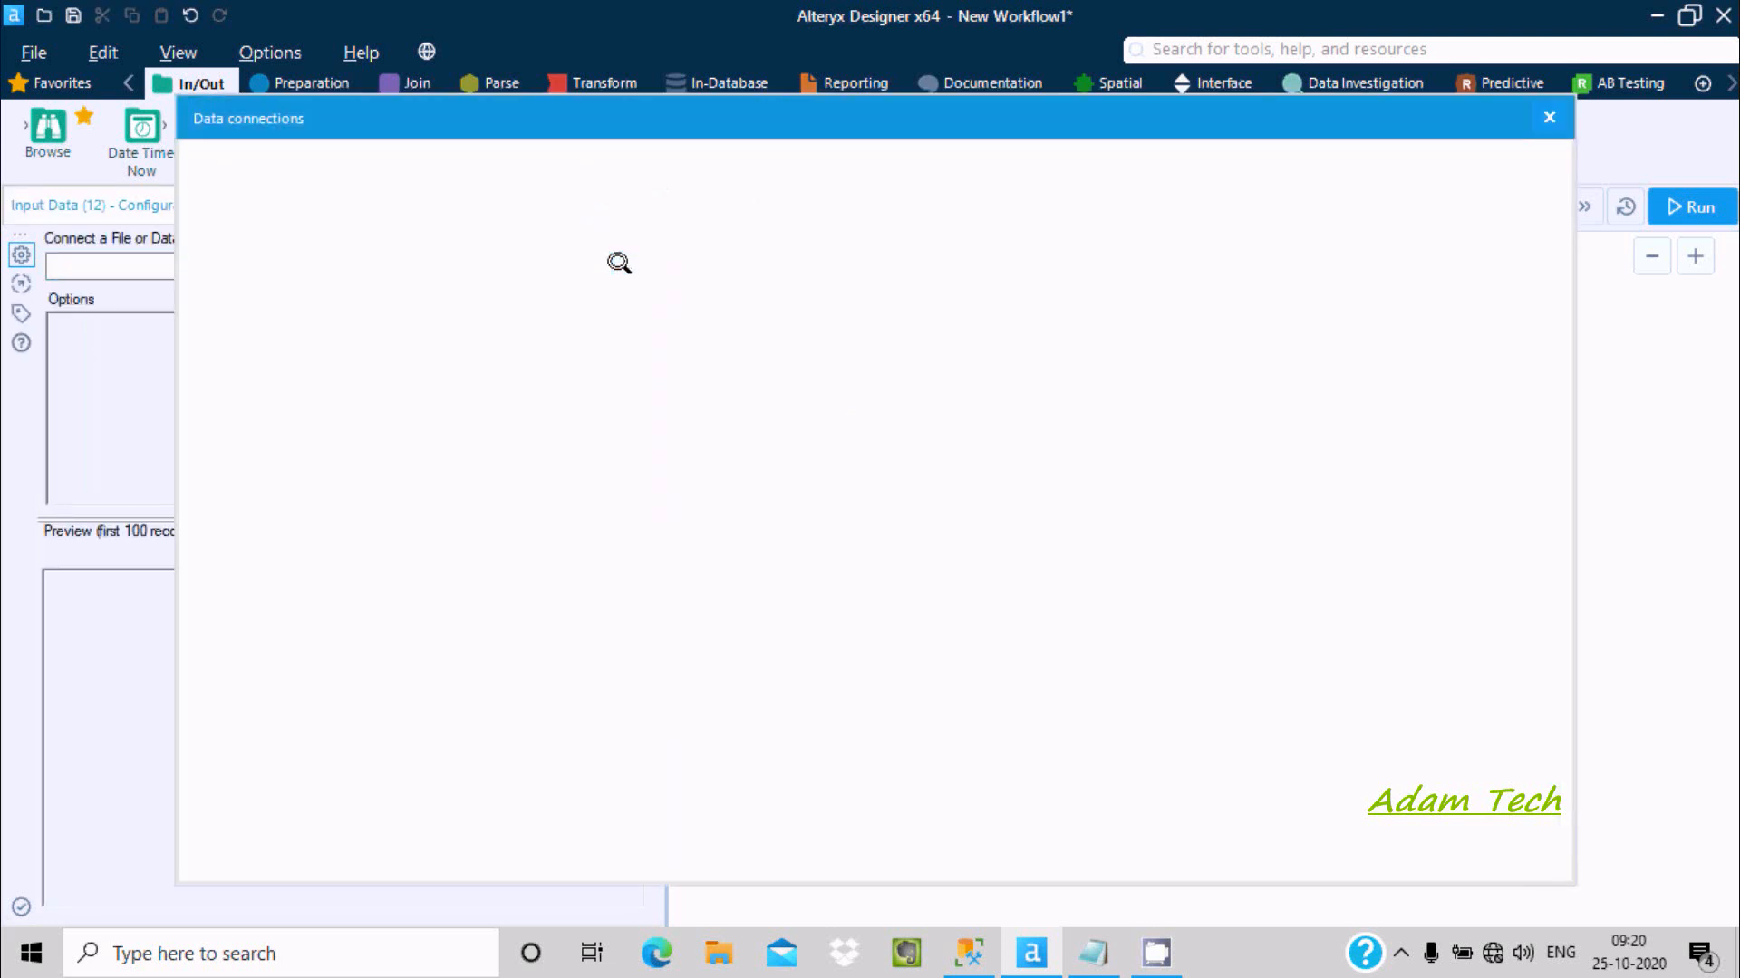
{"action": "left_click", "coordinate": [523, 298]}
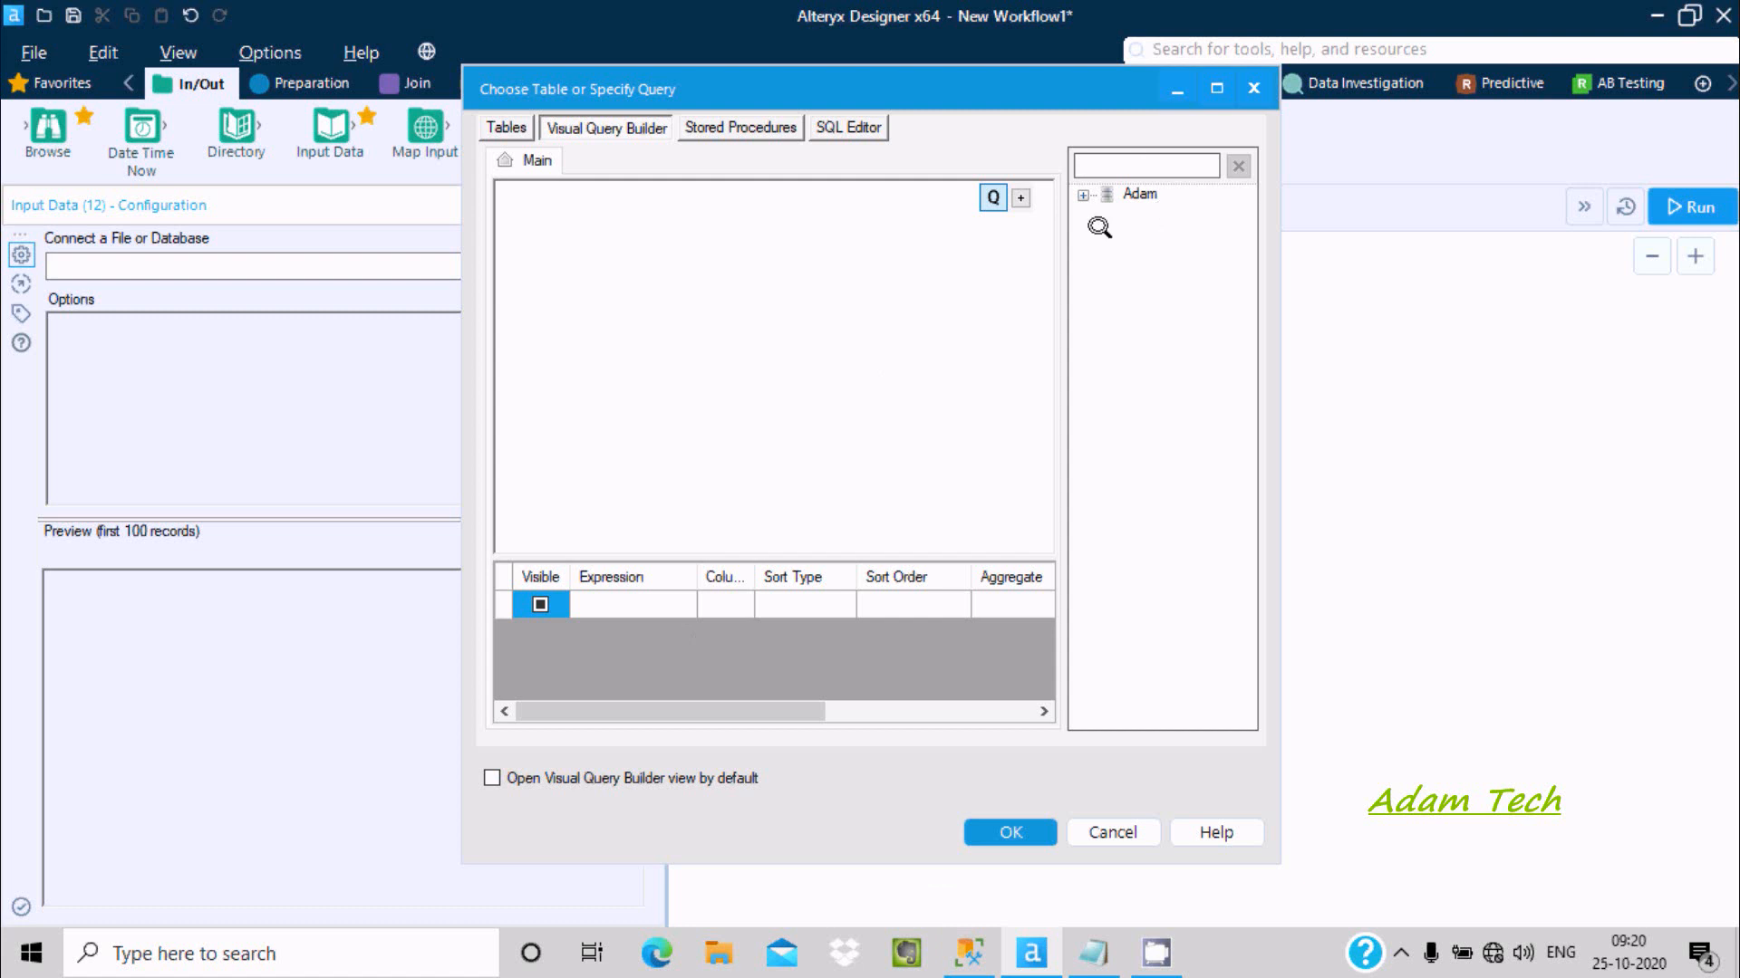
- Build the input query from the dbo EMPLOYEES table in the Adam database, selecting all columns, and accept it
{"action": "left_click", "coordinate": [1081, 193]}
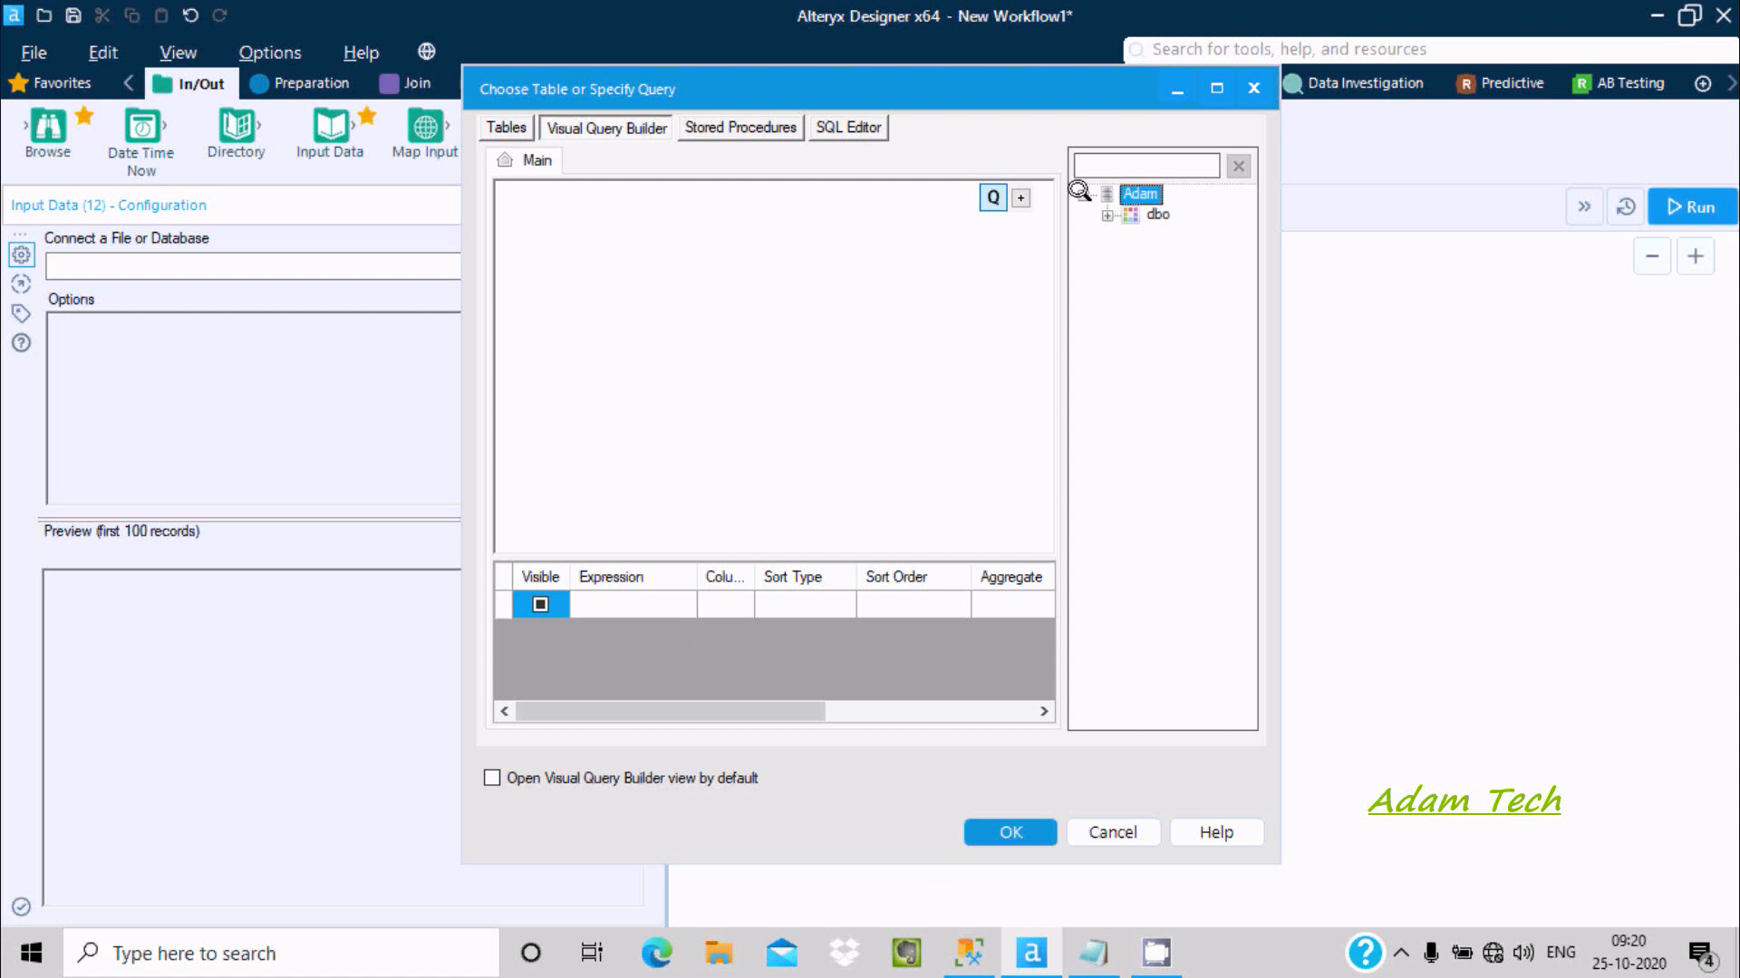
{"action": "left_click", "coordinate": [1107, 215]}
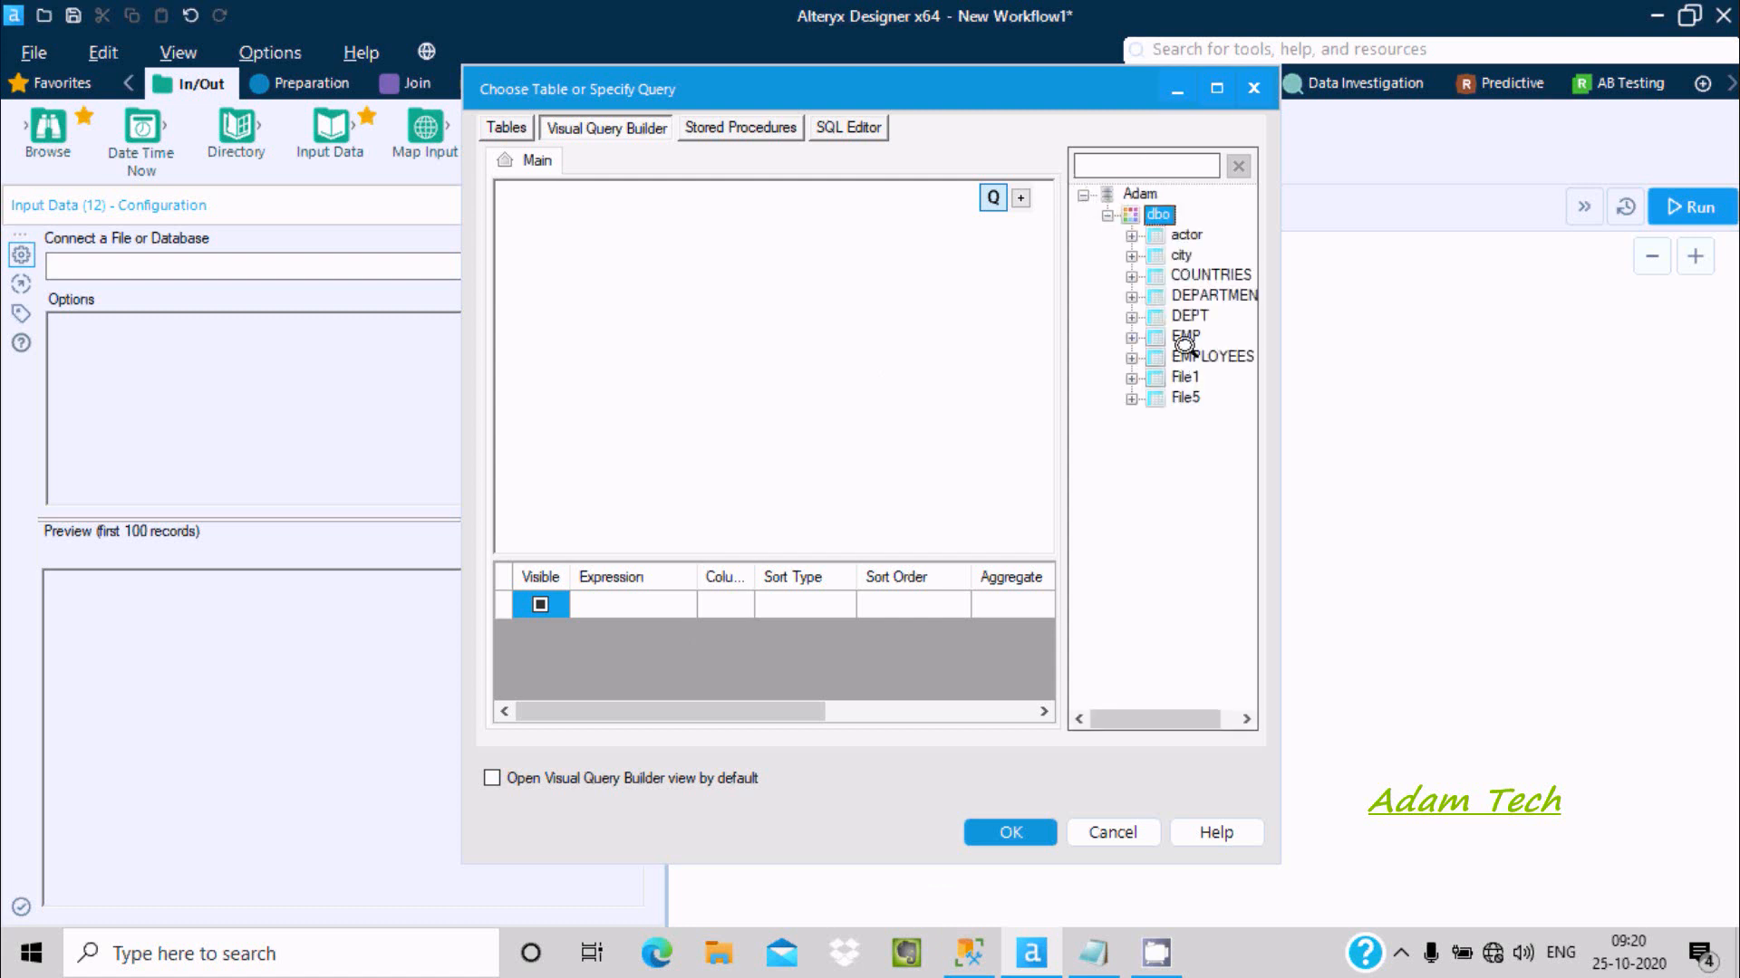
{"action": "double_click", "coordinate": [1187, 355]}
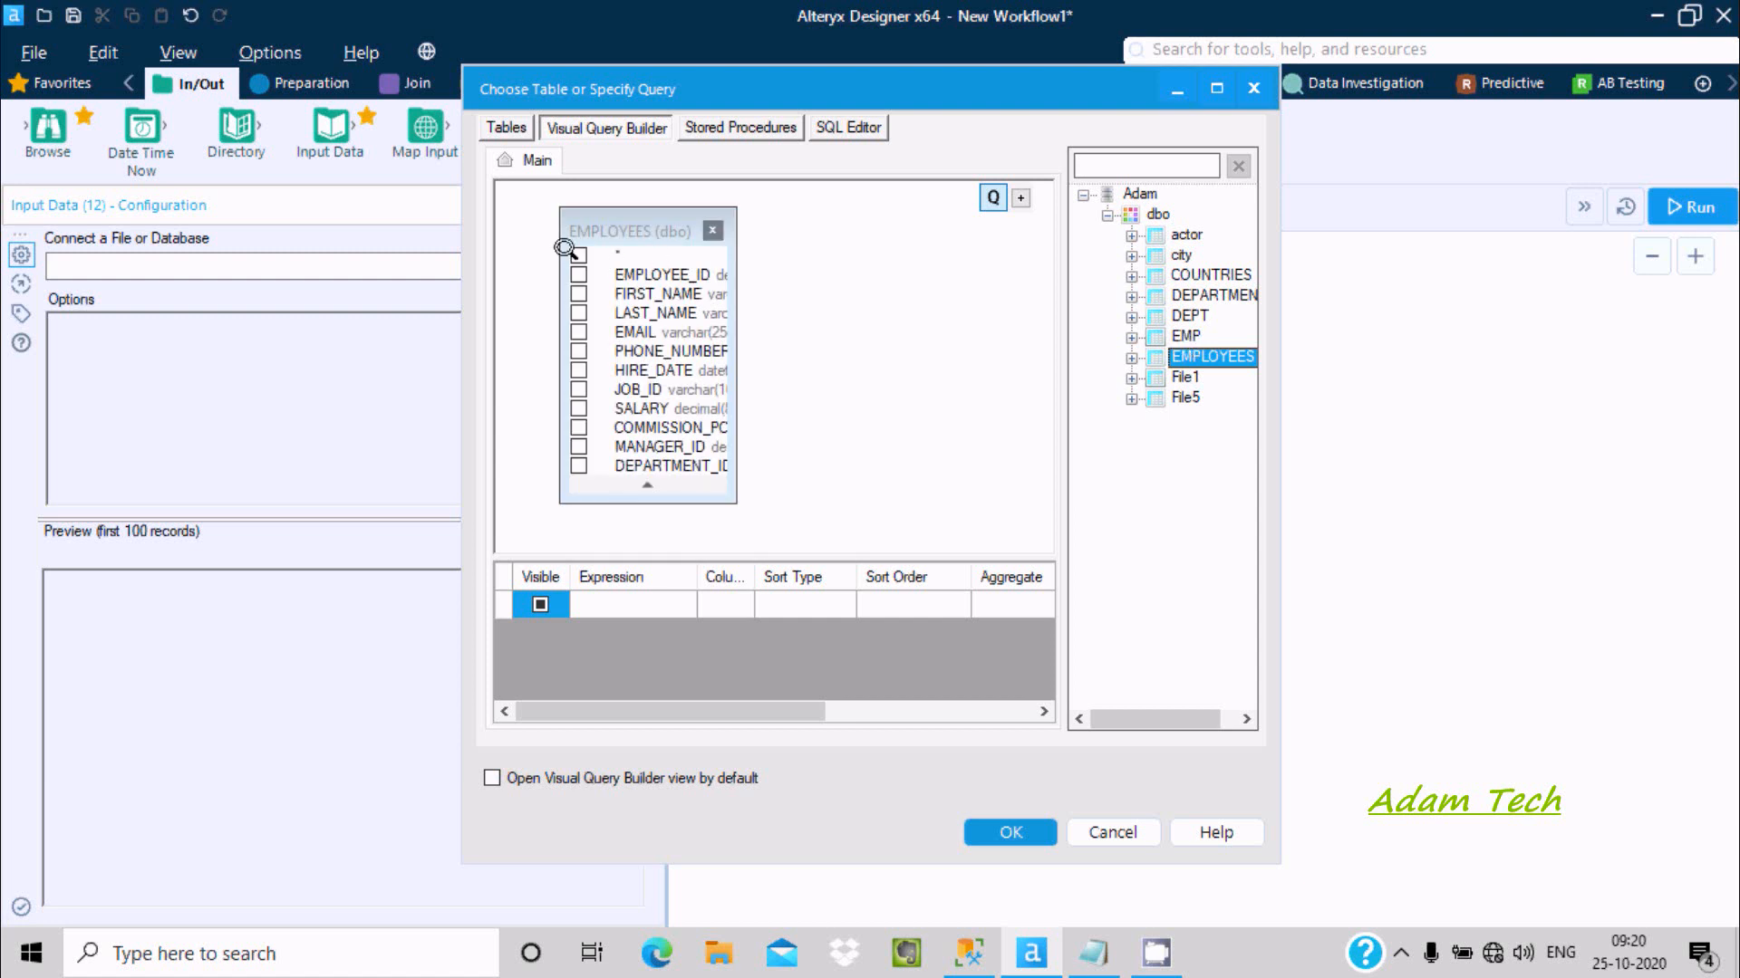
{"action": "left_click", "coordinate": [576, 254]}
{"action": "left_click", "coordinate": [989, 820]}
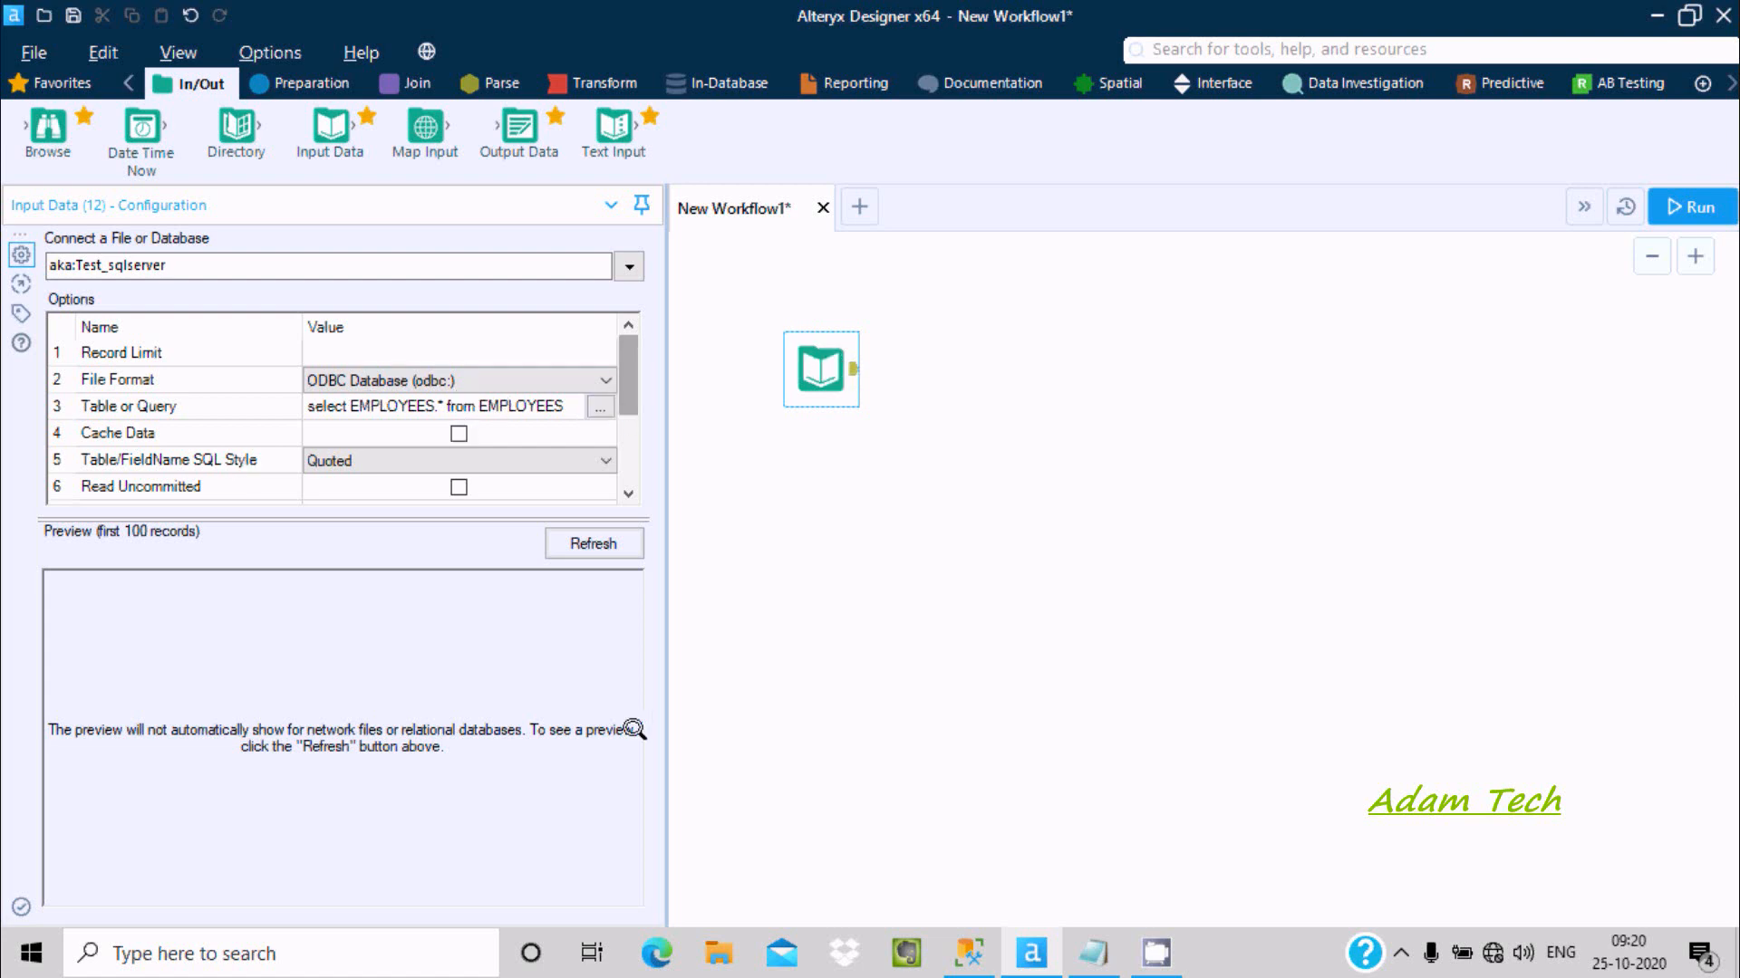
- Rerun the EMPLOYEES query in SQL Server Management Studio to view the source data, and return to Alteryx Designer
{"action": "left_click", "coordinate": [966, 950]}
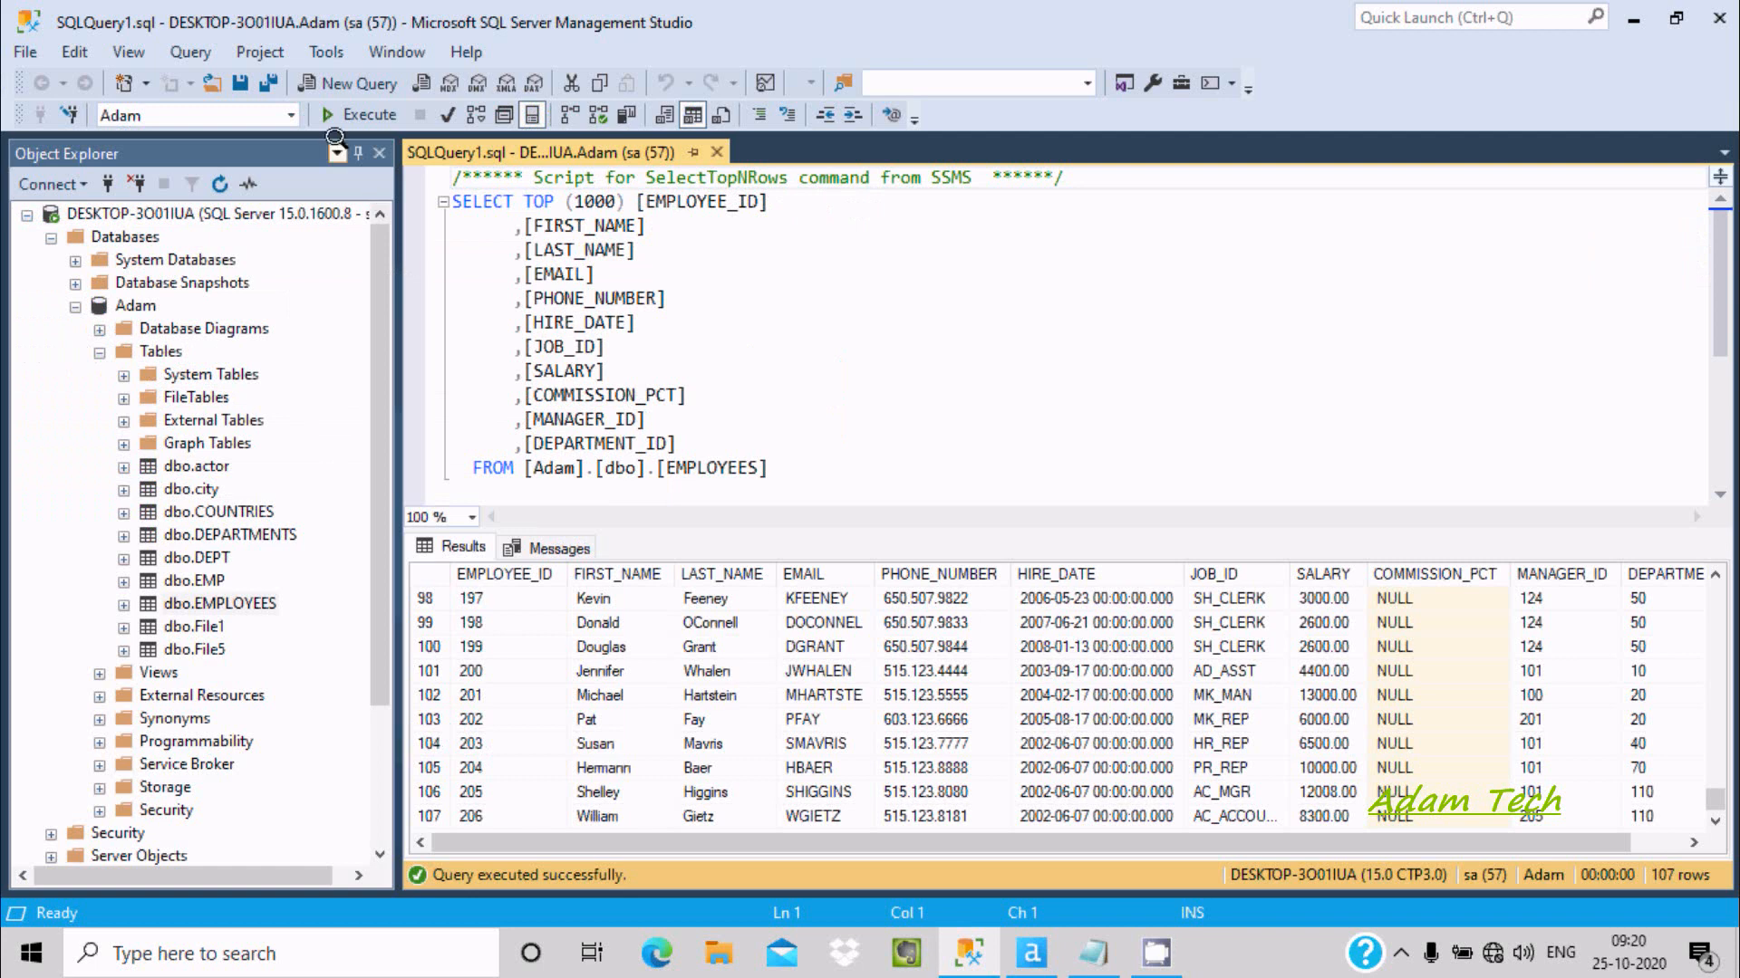
{"action": "left_click", "coordinate": [358, 115]}
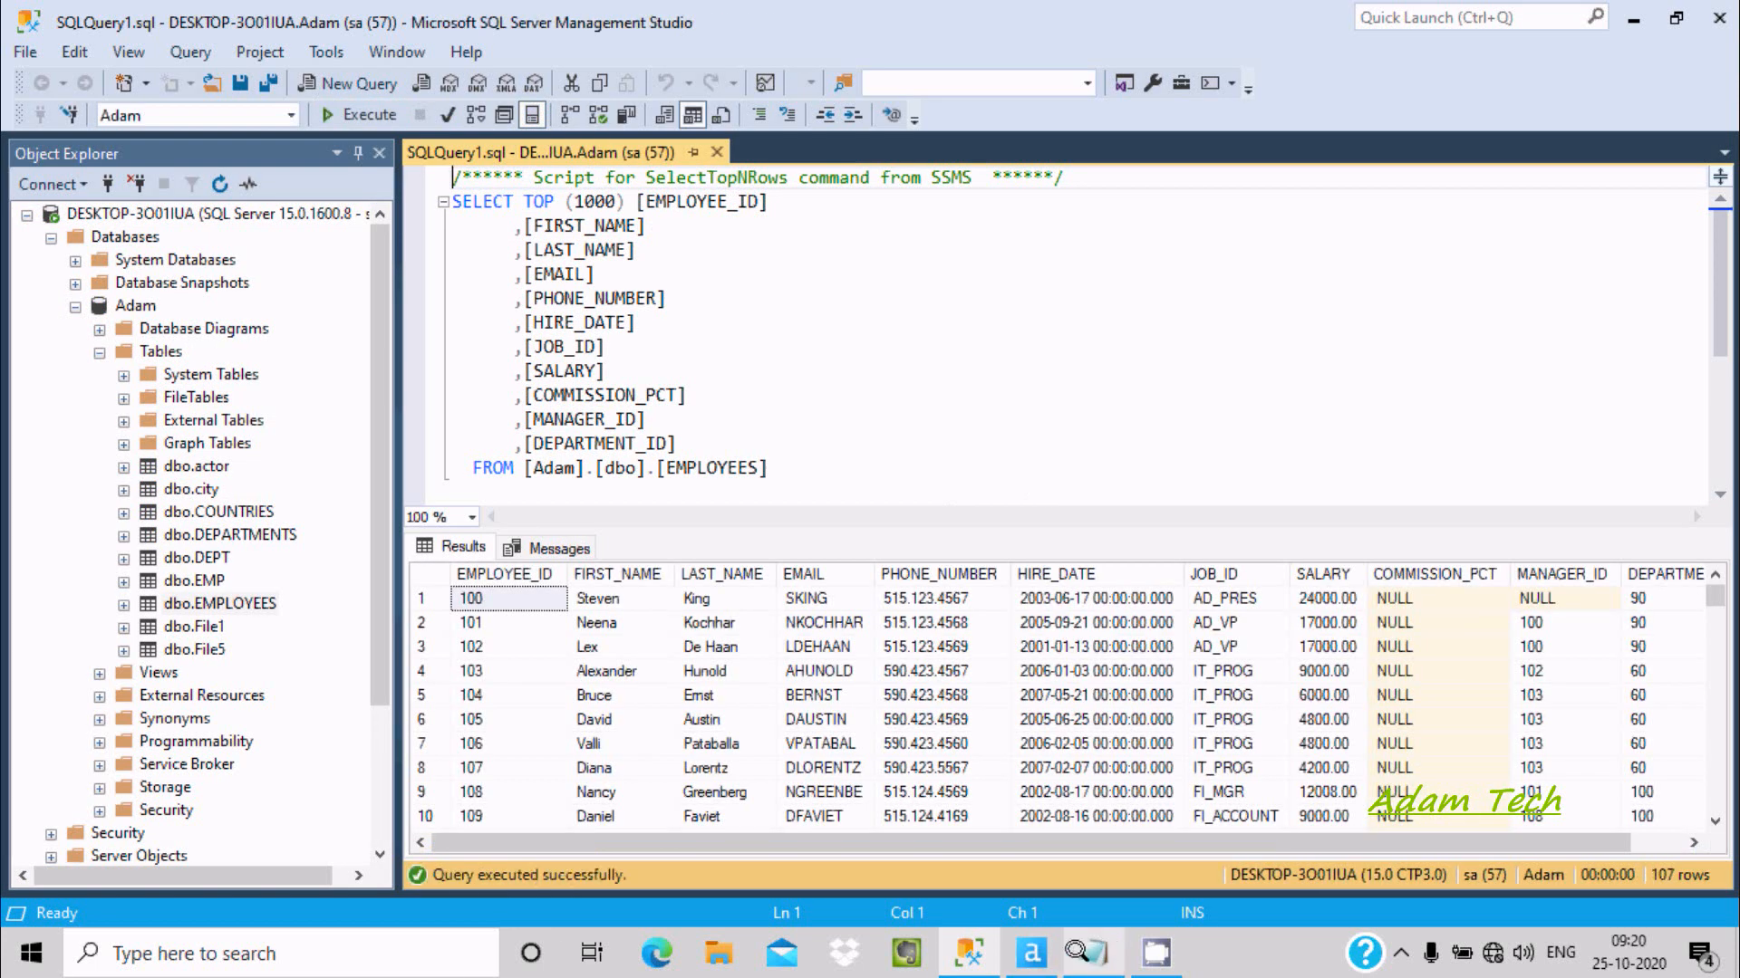
{"action": "left_click", "coordinate": [1031, 951]}
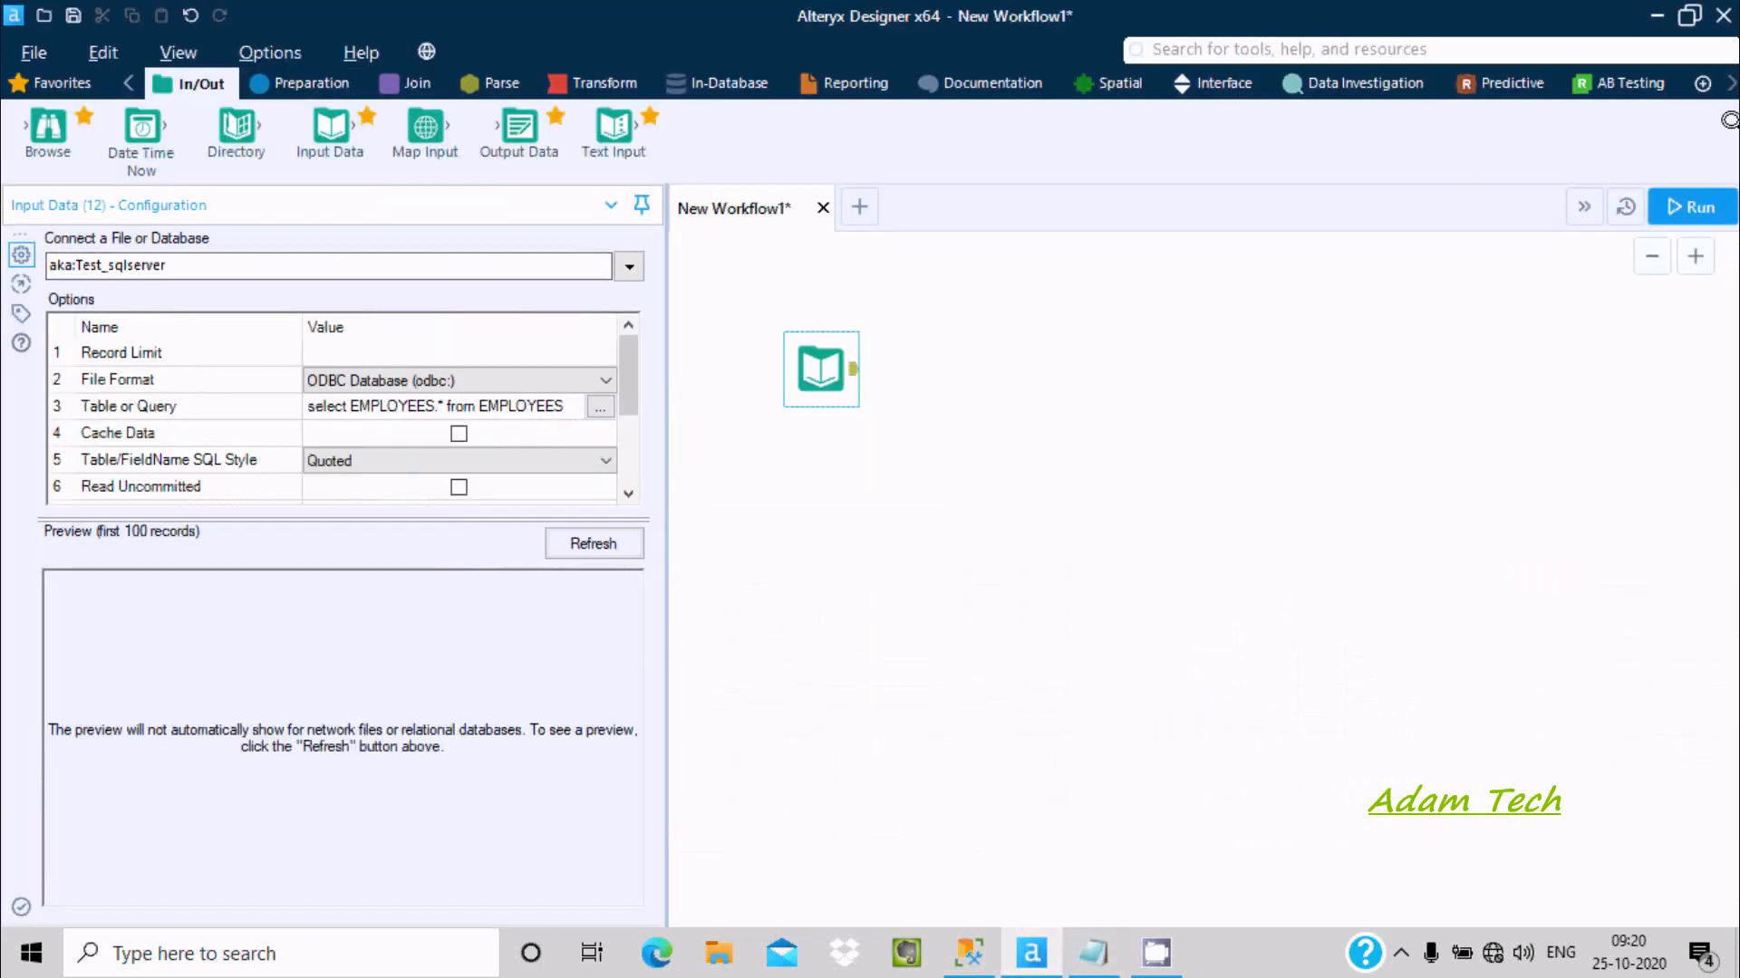
- Place the Time Series ETS tool beside the Input Data tool and connect the input's output to it
{"action": "left_click", "coordinate": [1730, 84]}
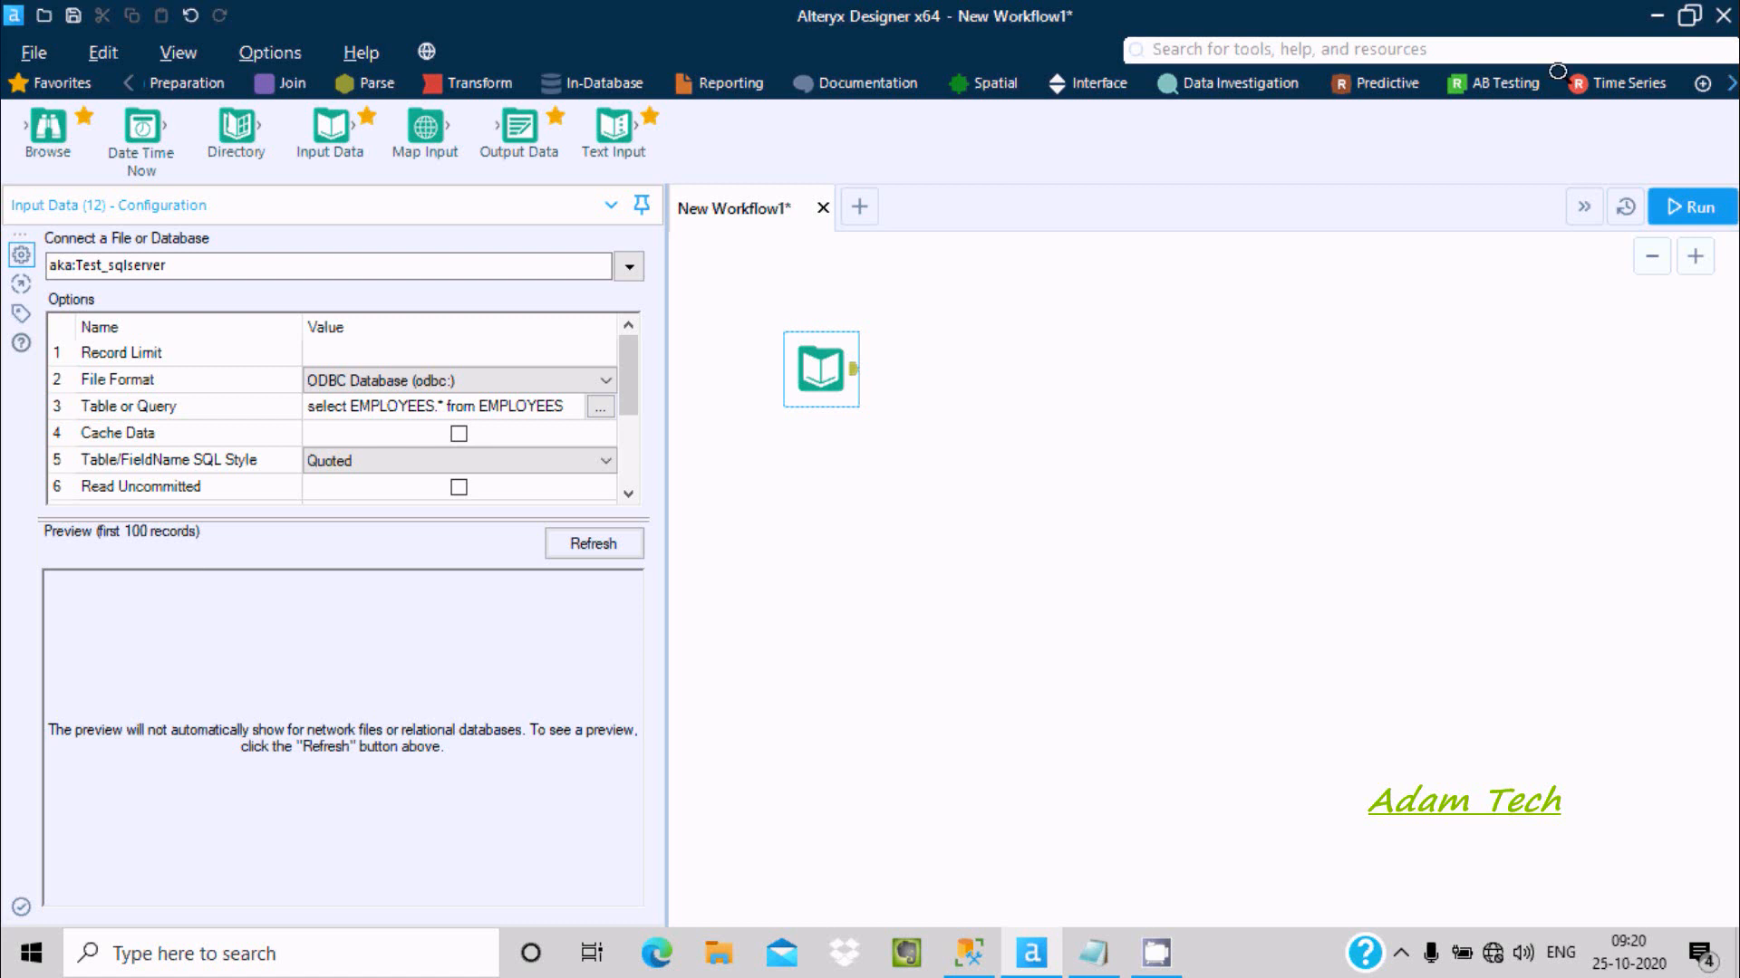
{"action": "left_click", "coordinate": [1621, 83]}
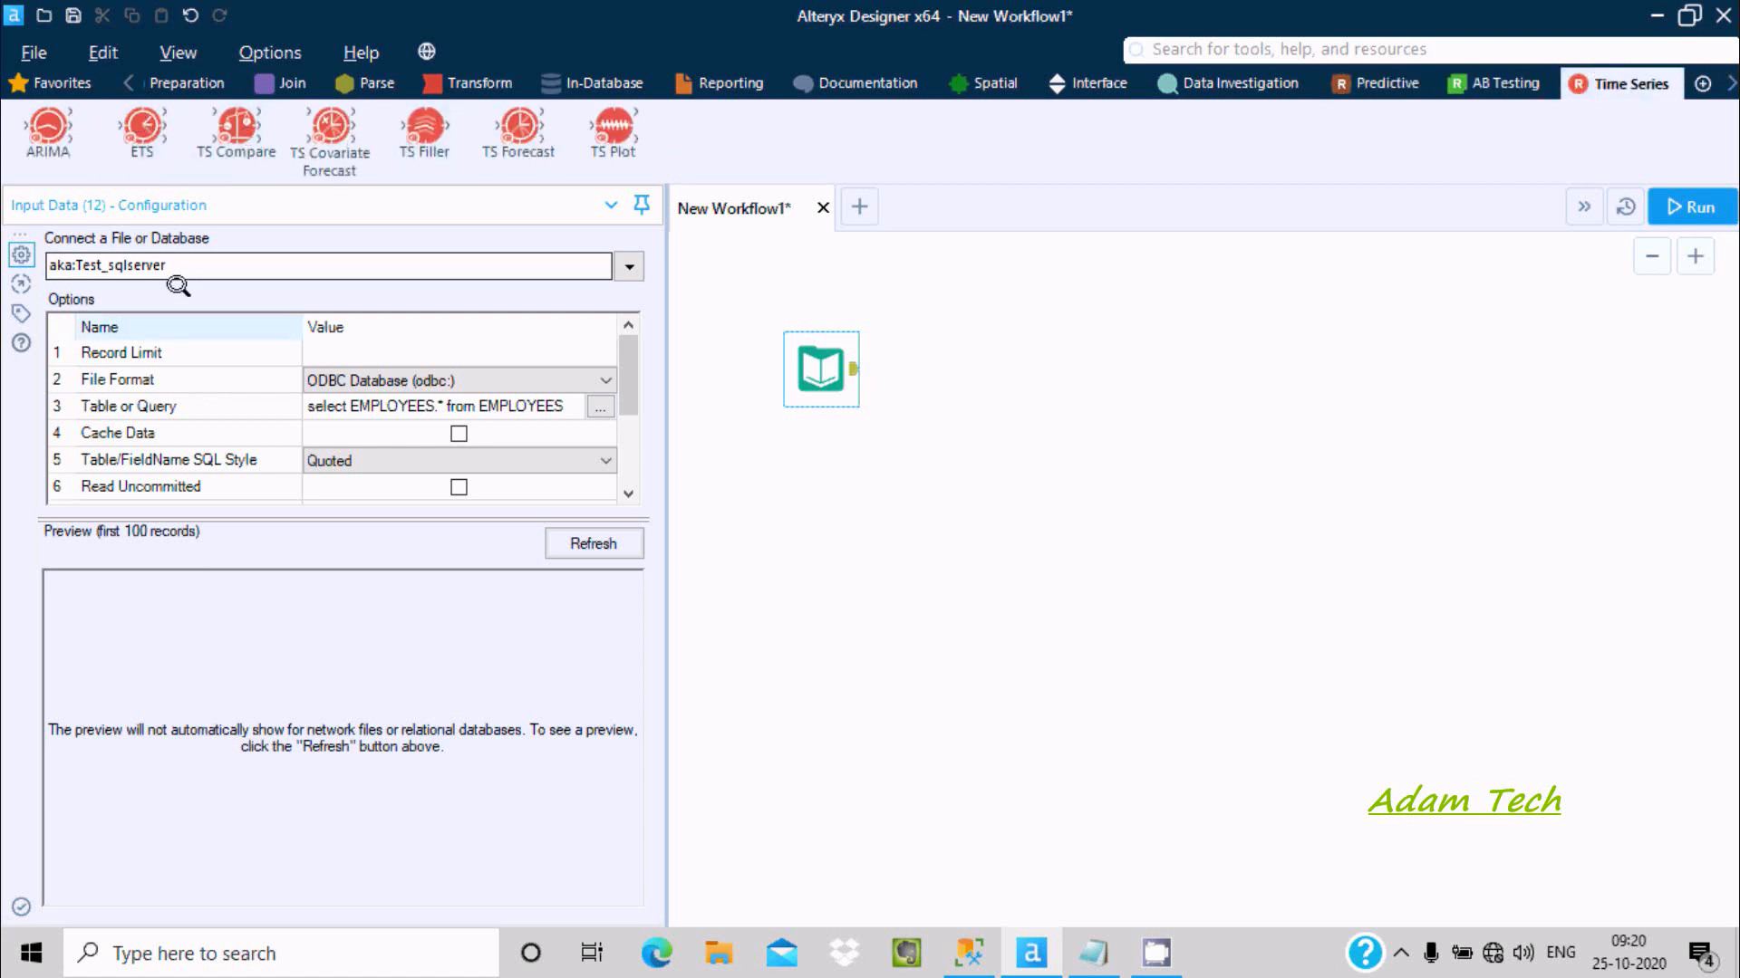
{"action": "mouse_move", "coordinate": [127, 119]}
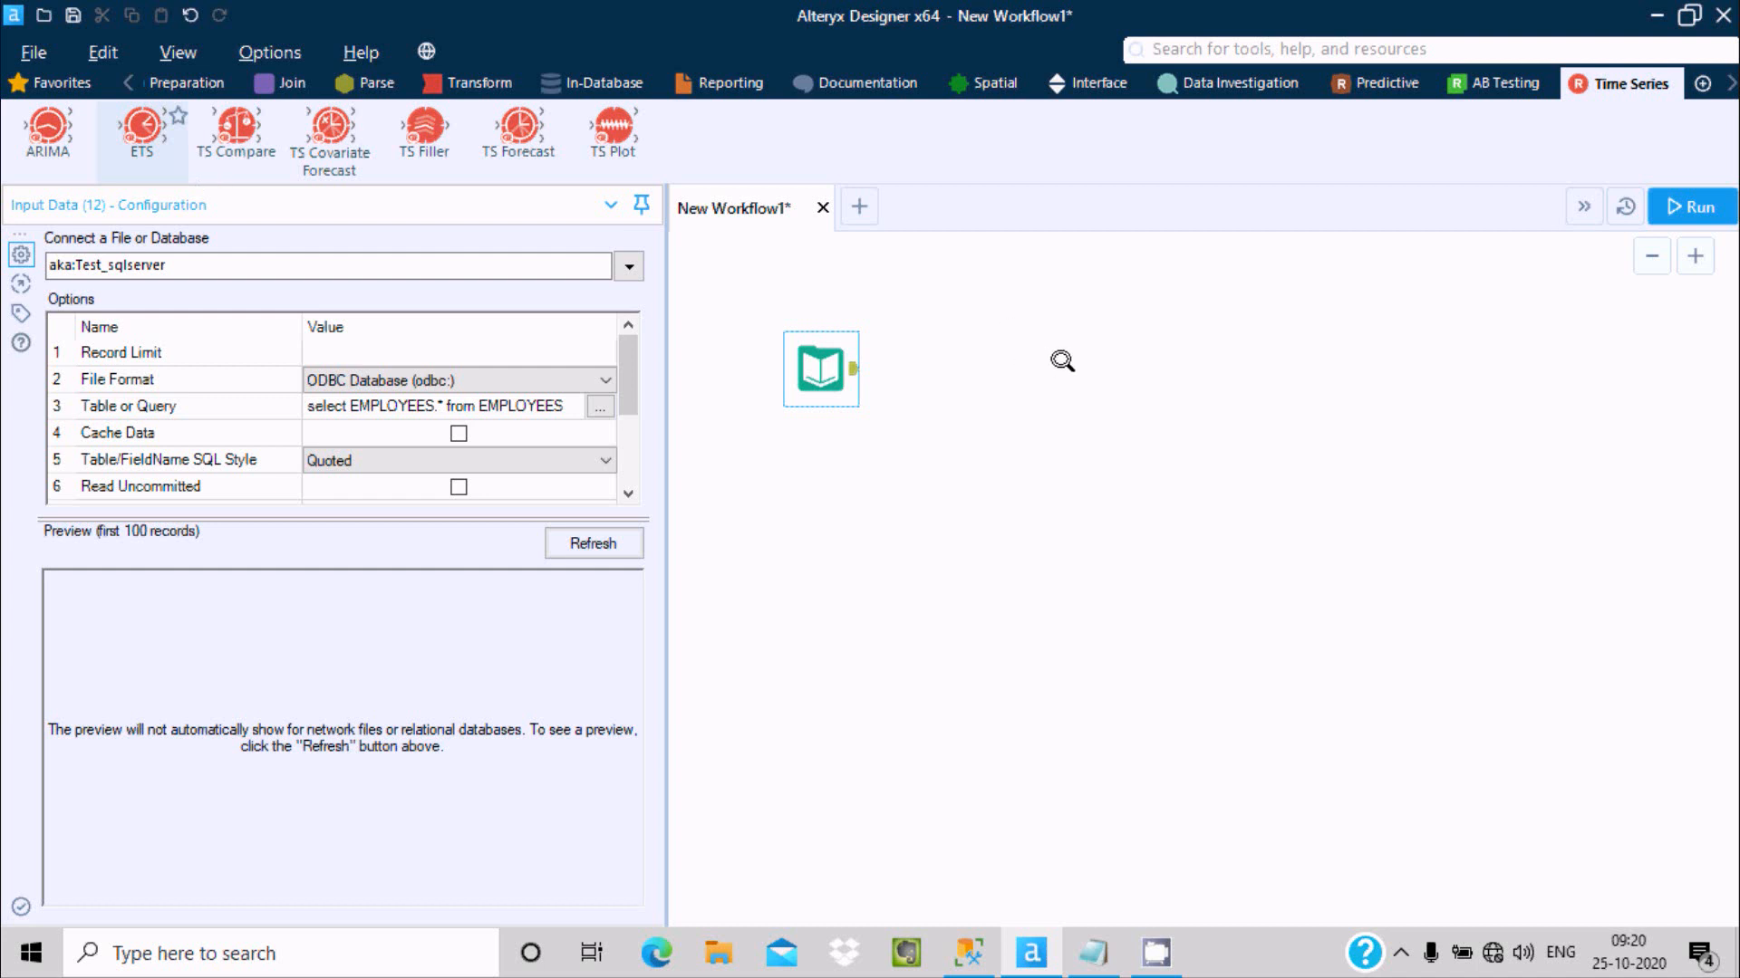
{"action": "left_click_drag", "start_coordinate": [1063, 362], "coordinate": [1063, 361]}
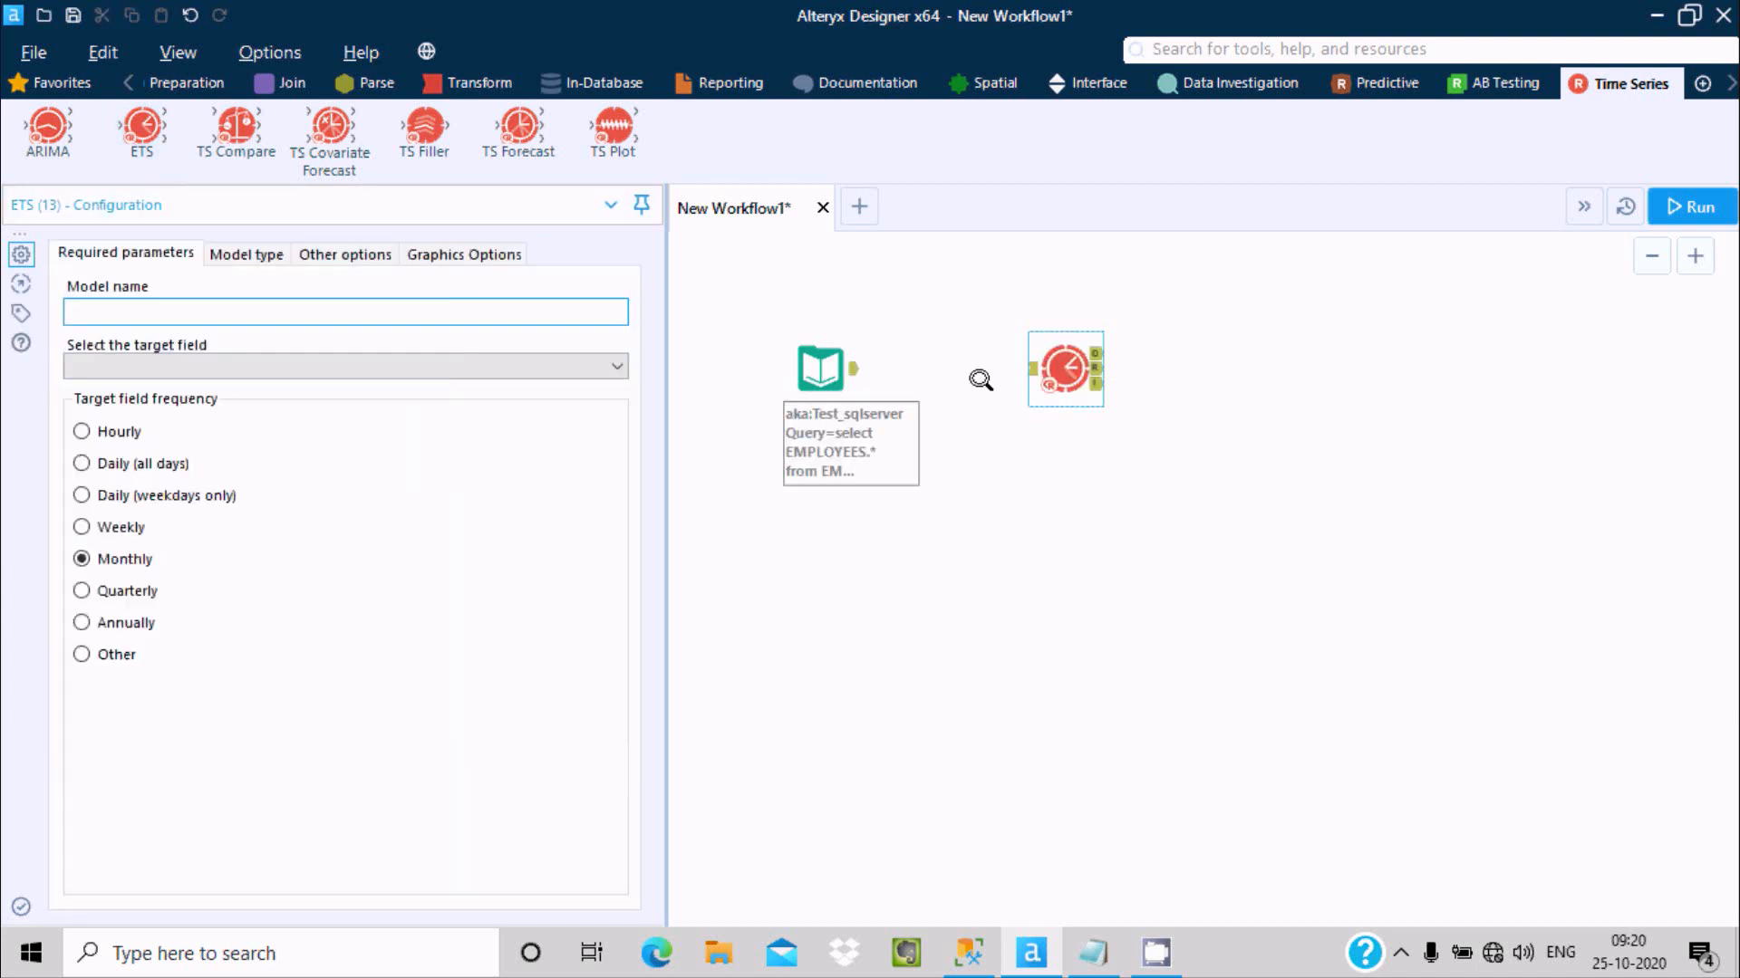
{"action": "left_click_drag", "start_coordinate": [851, 362], "coordinate": [1033, 365]}
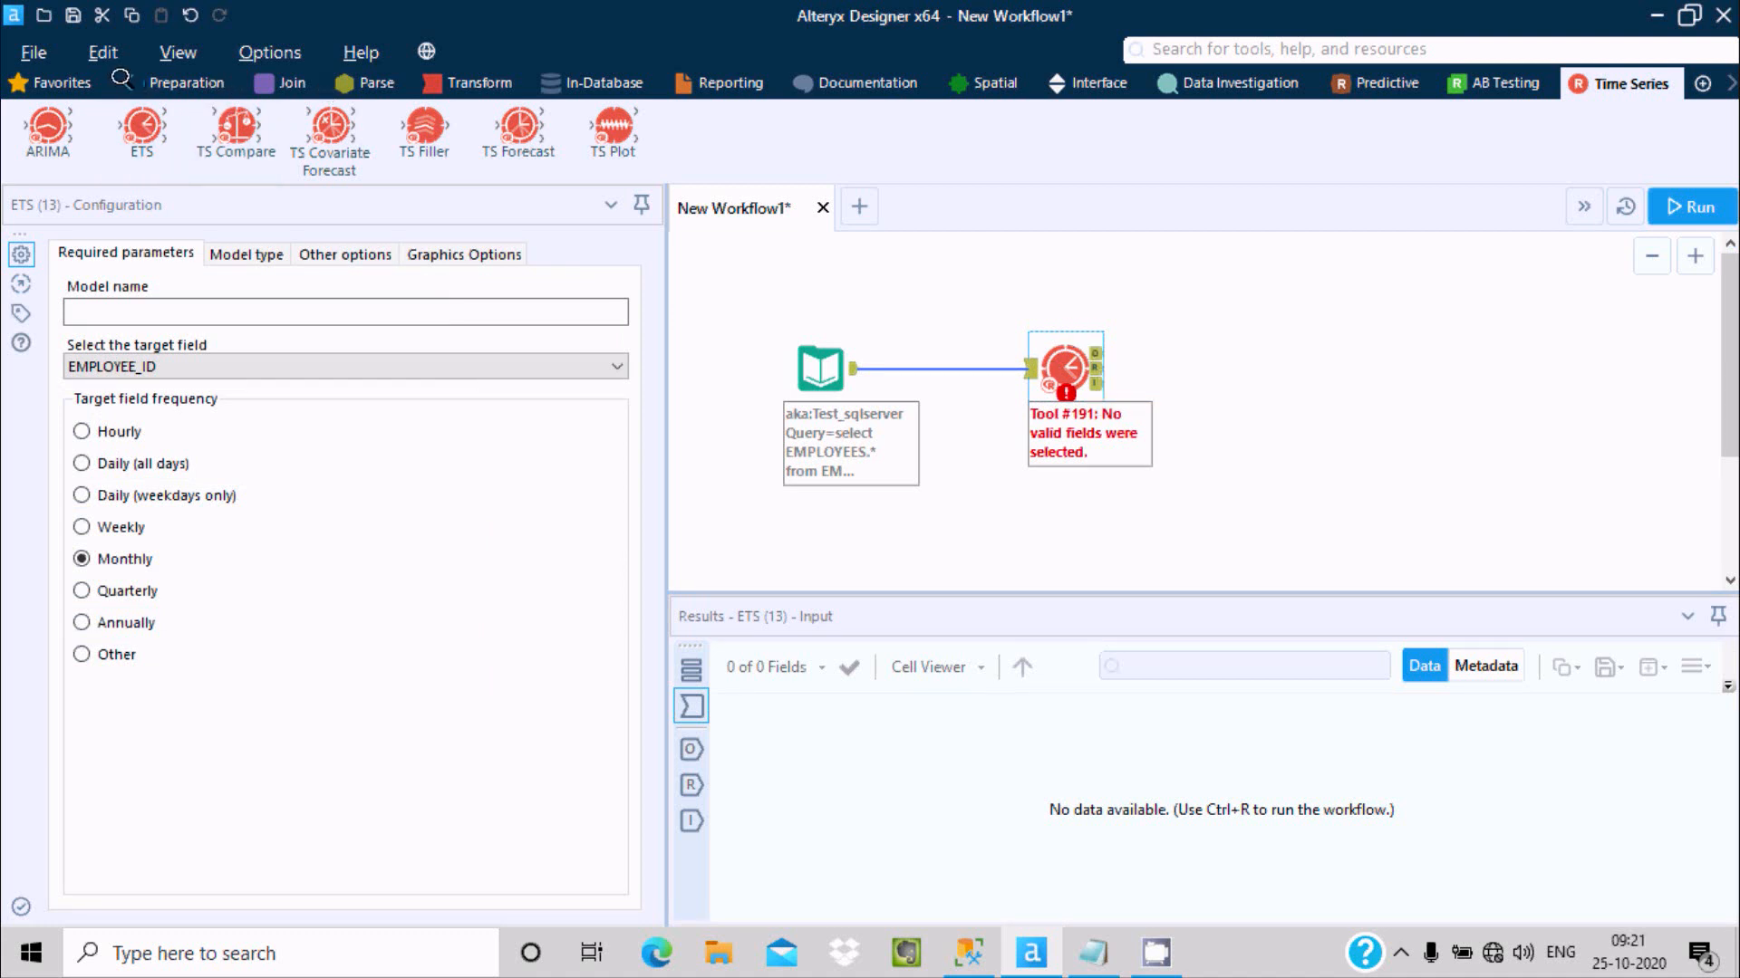
- Add three Browse tools and connect one to each of the ETS tool's three outputs
{"action": "left_click", "coordinate": [120, 80]}
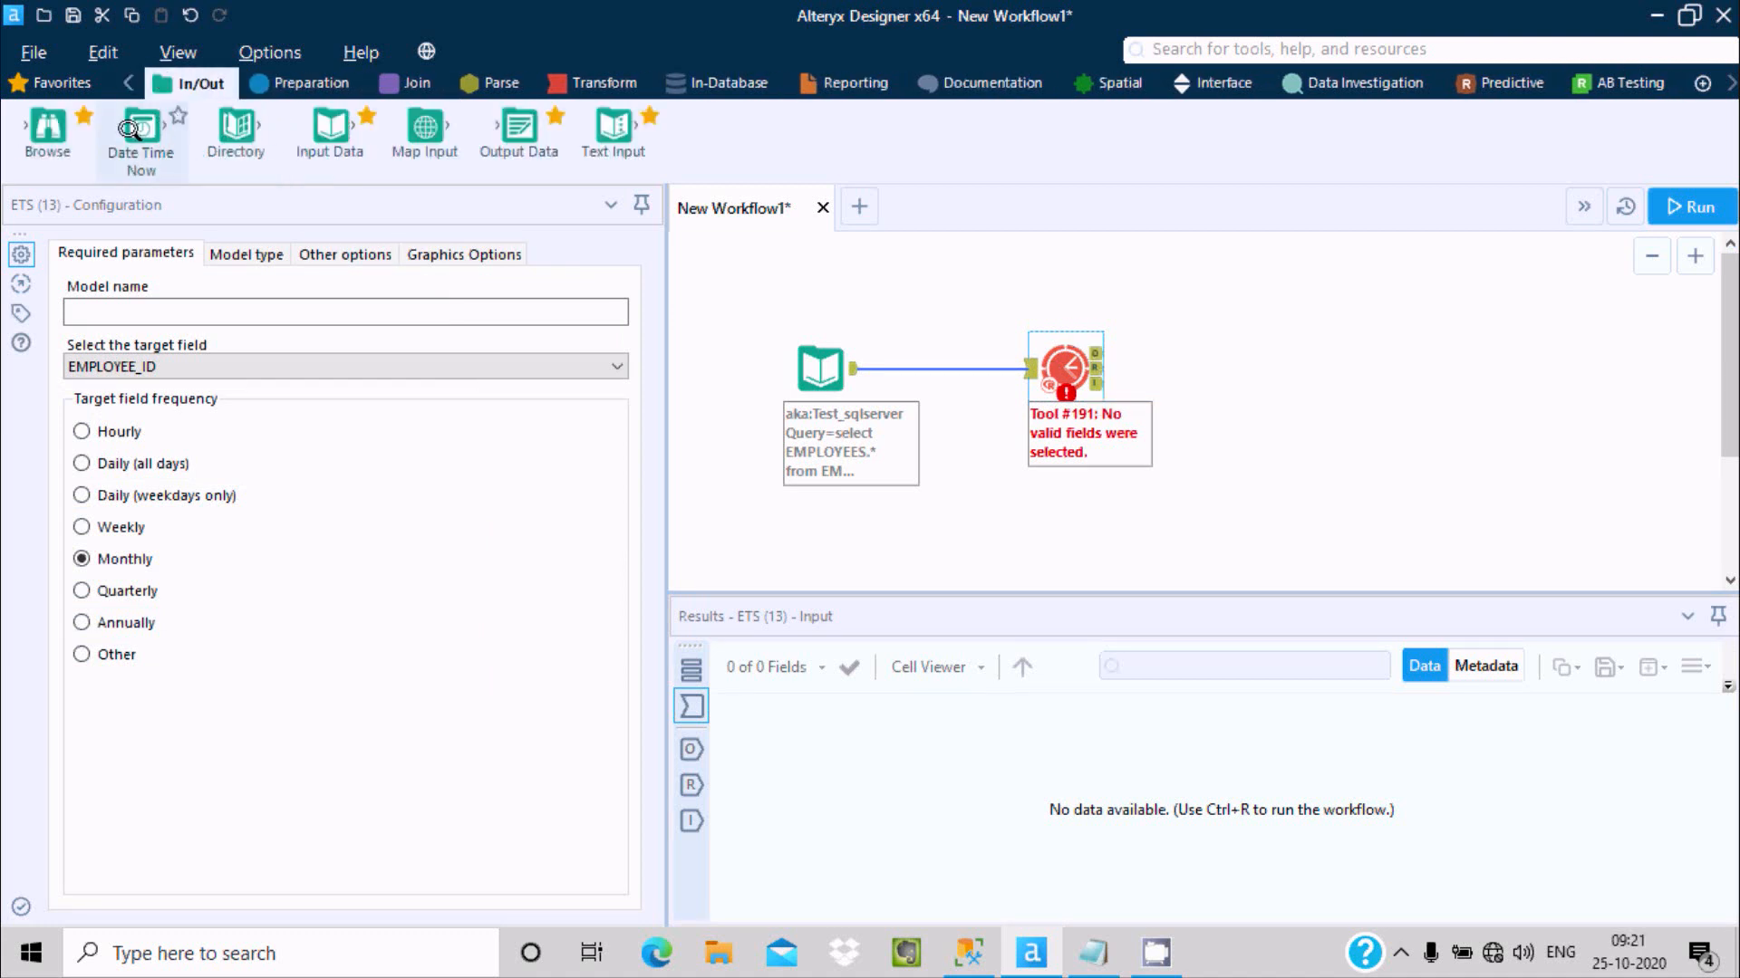
{"action": "left_click_drag", "start_coordinate": [1095, 353], "coordinate": [1256, 281]}
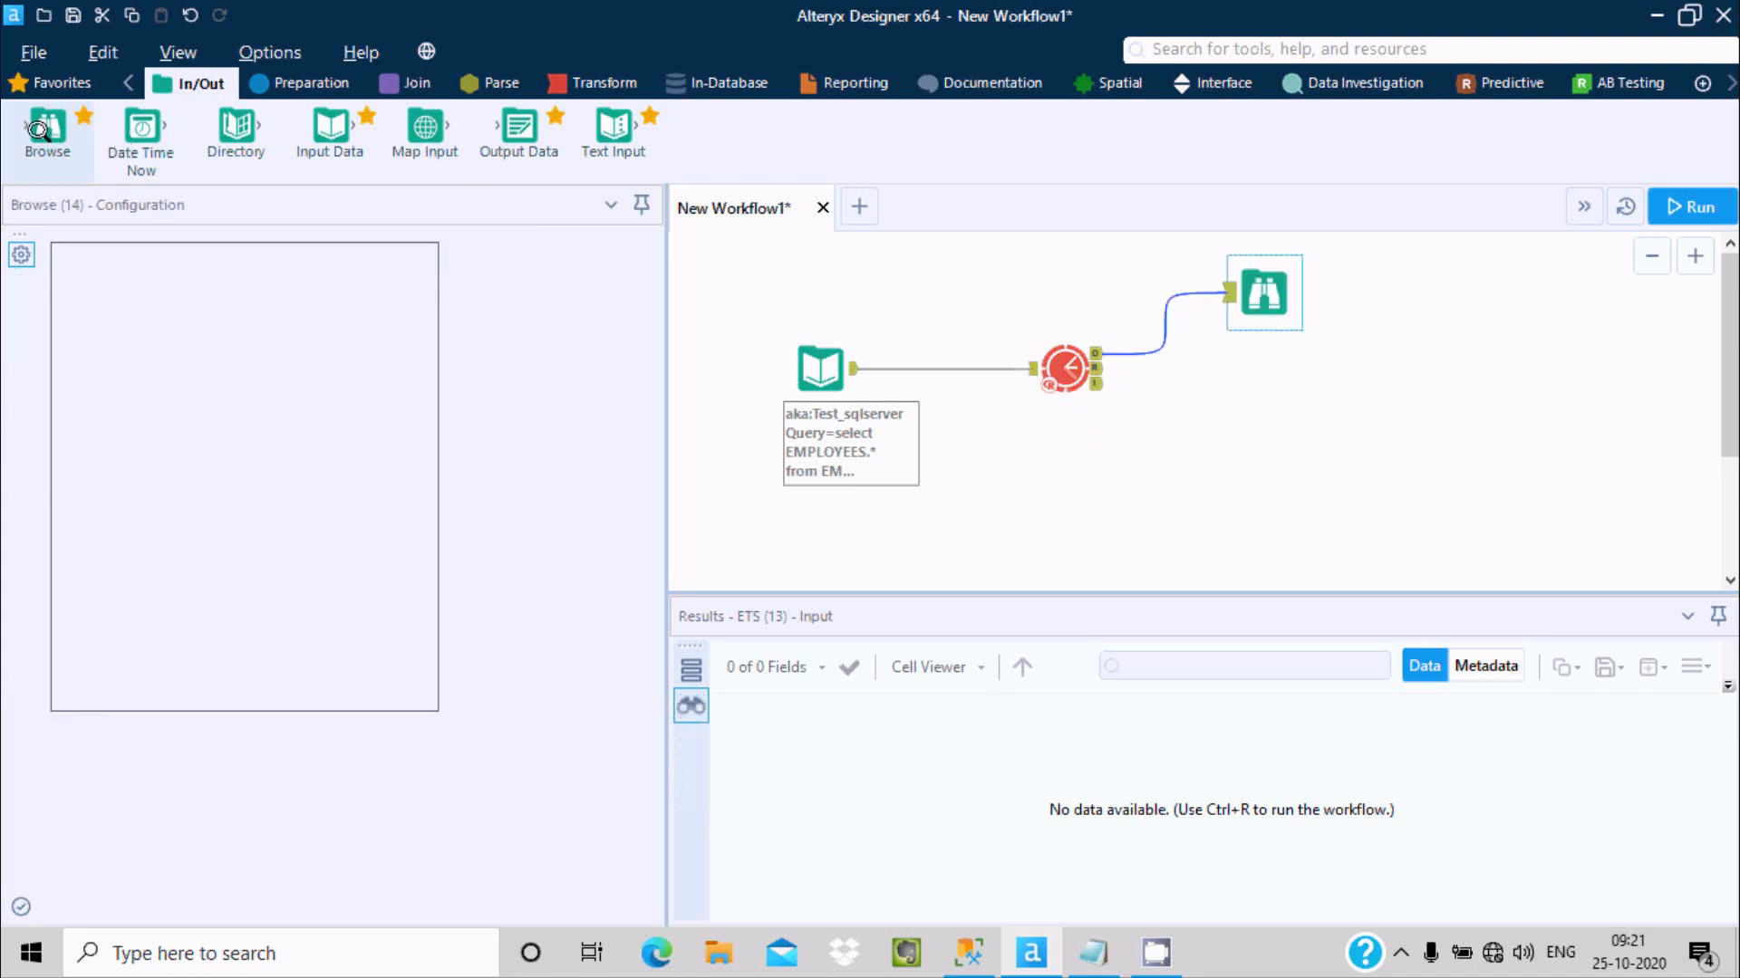
{"action": "left_click_drag", "start_coordinate": [43, 128], "coordinate": [1292, 365]}
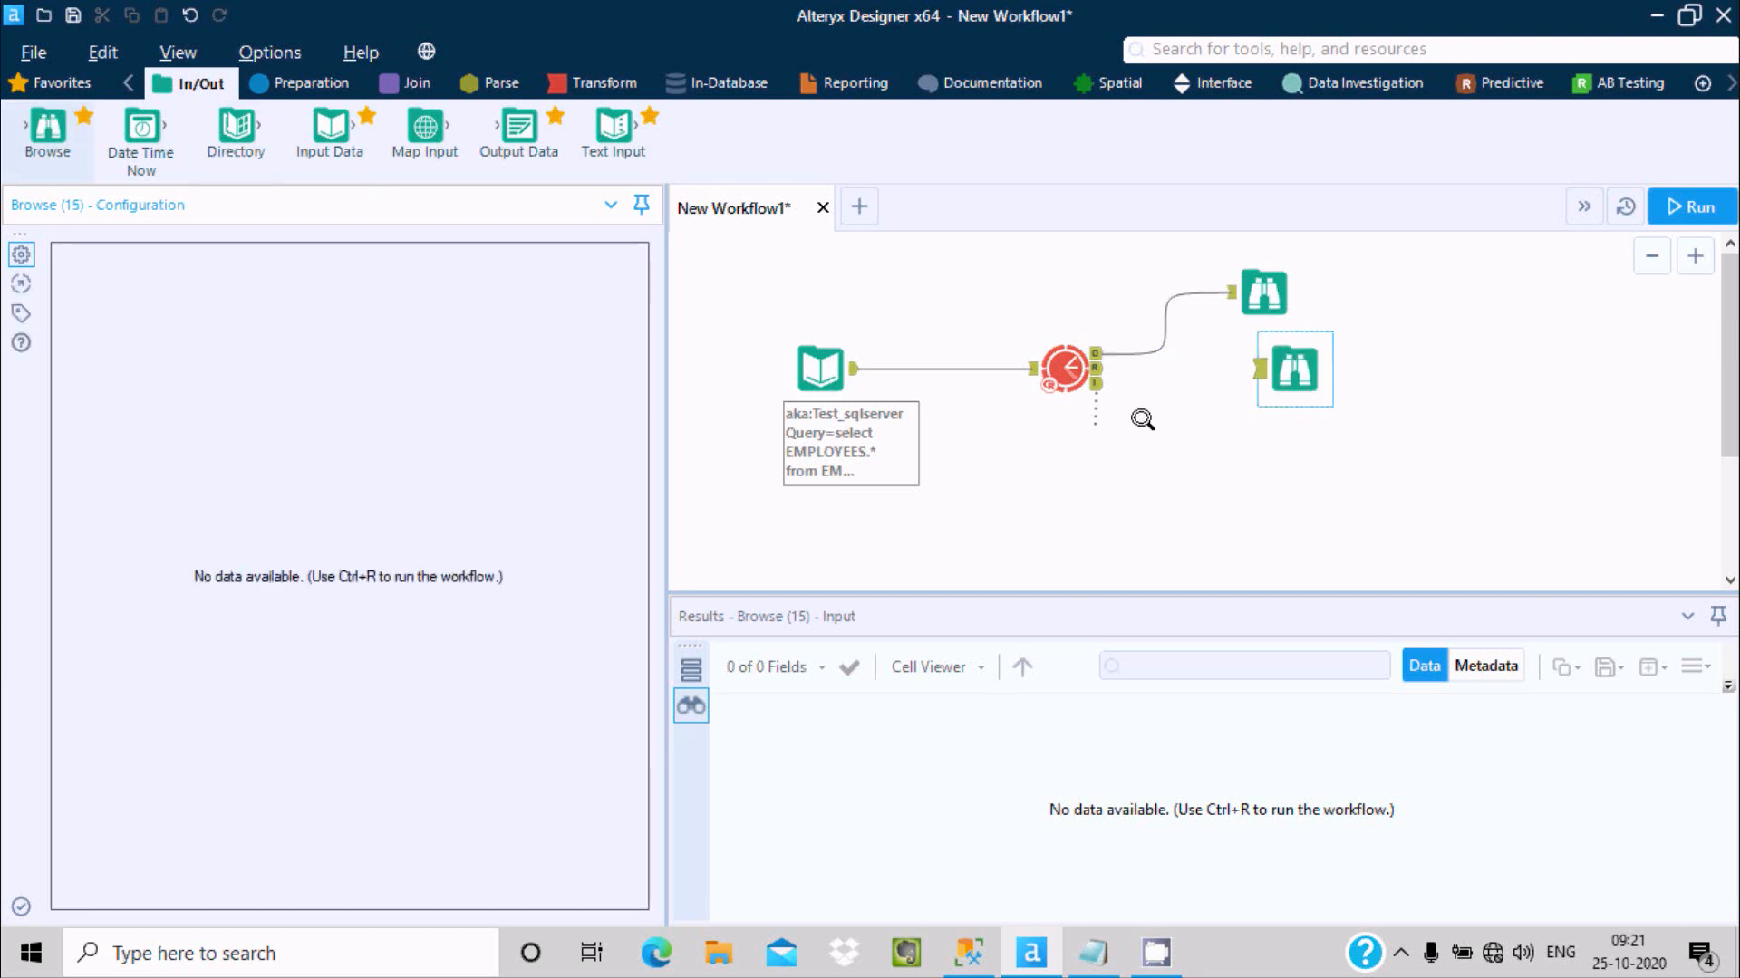
{"action": "left_click_drag", "start_coordinate": [1142, 419], "coordinate": [1263, 442]}
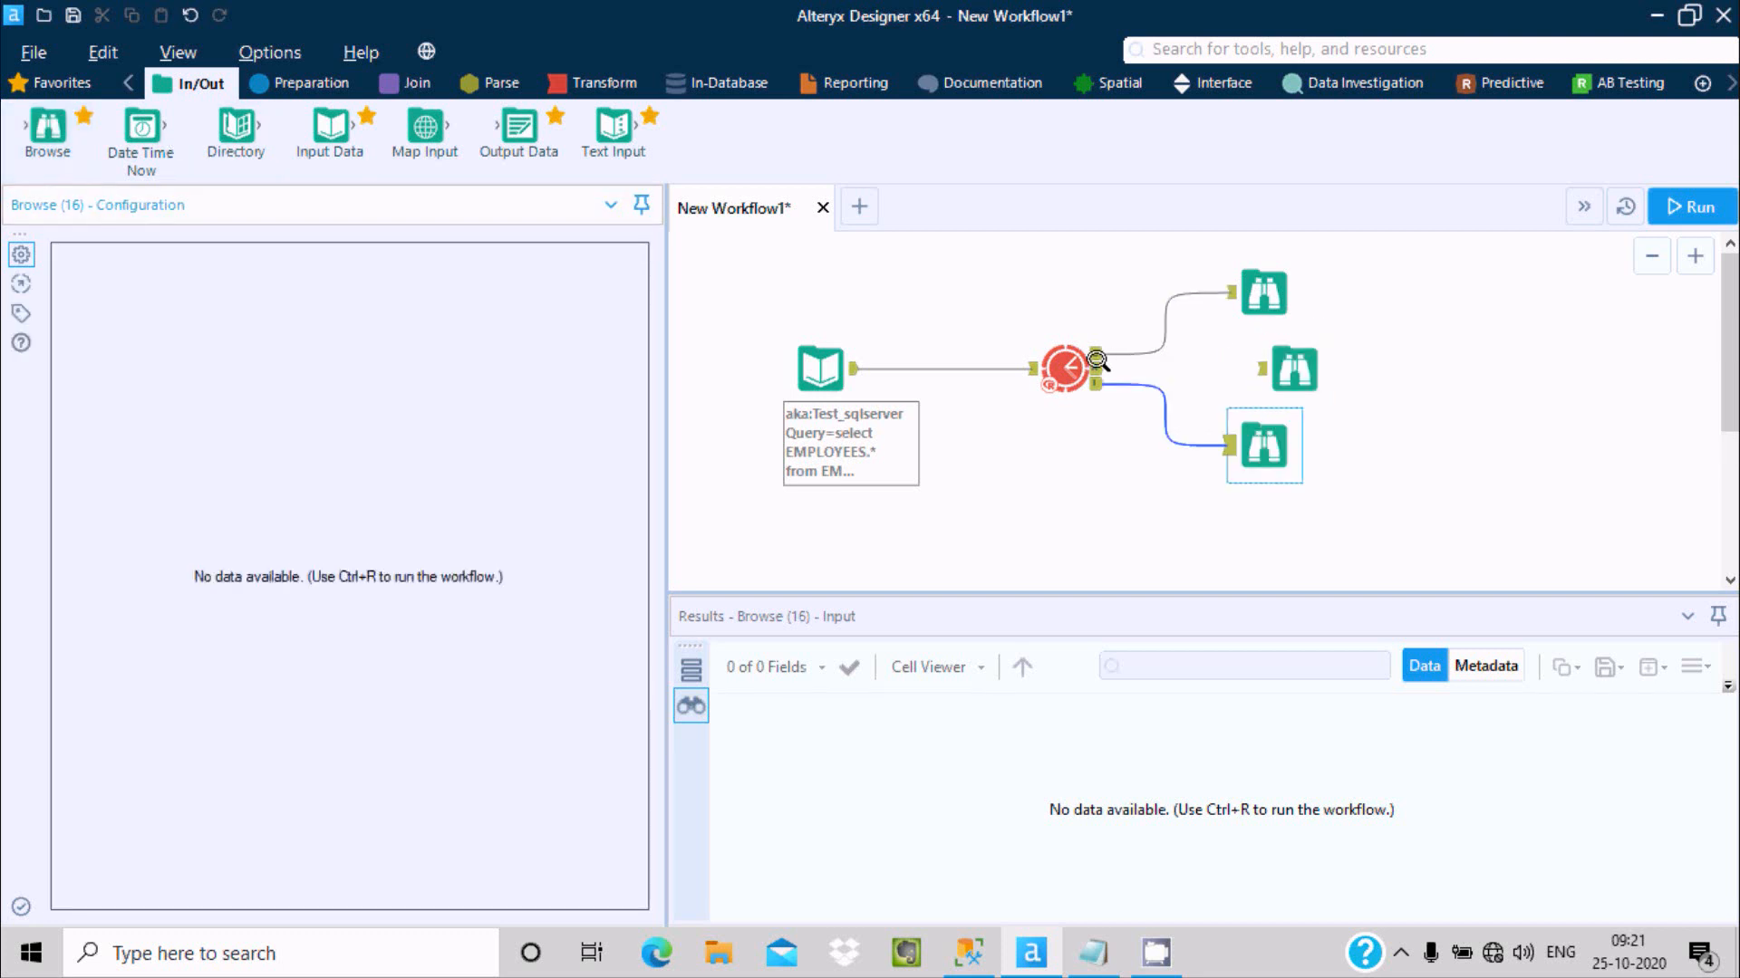
{"action": "left_click_drag", "start_coordinate": [1096, 366], "coordinate": [1259, 369]}
- Review the ETS tool's available target fields and check them against the employee data in SQL Server Management Studio
{"action": "left_click", "coordinate": [1062, 351]}
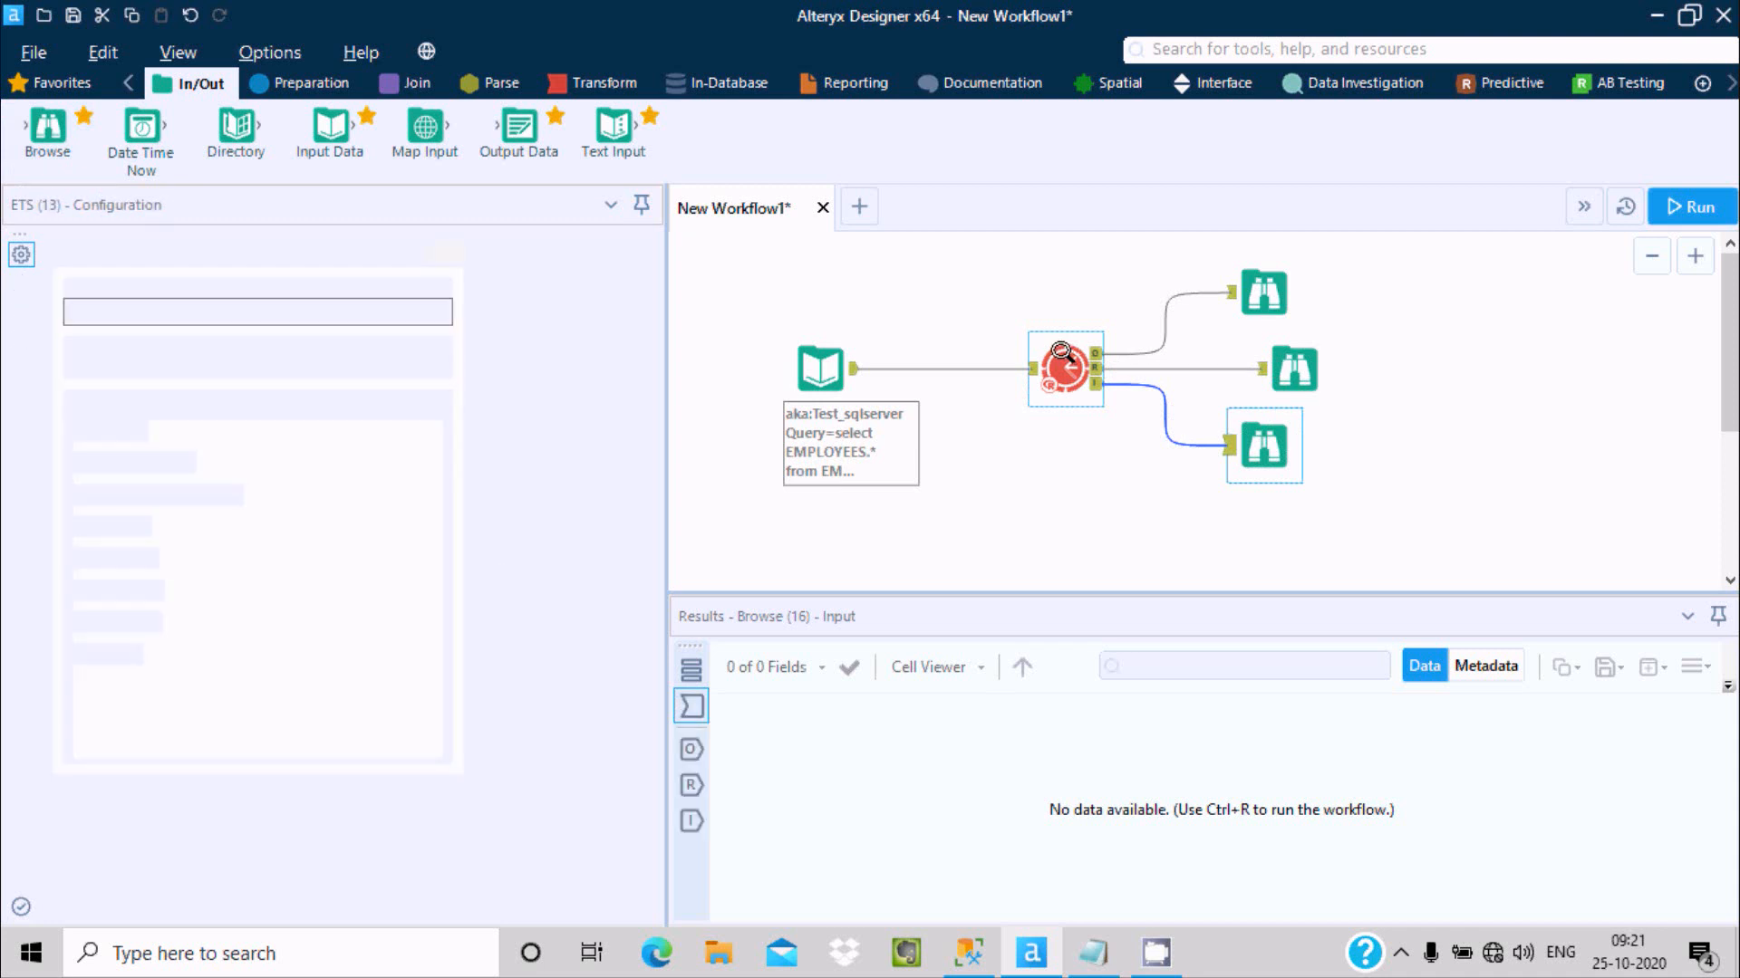
{"action": "left_click", "coordinate": [188, 361]}
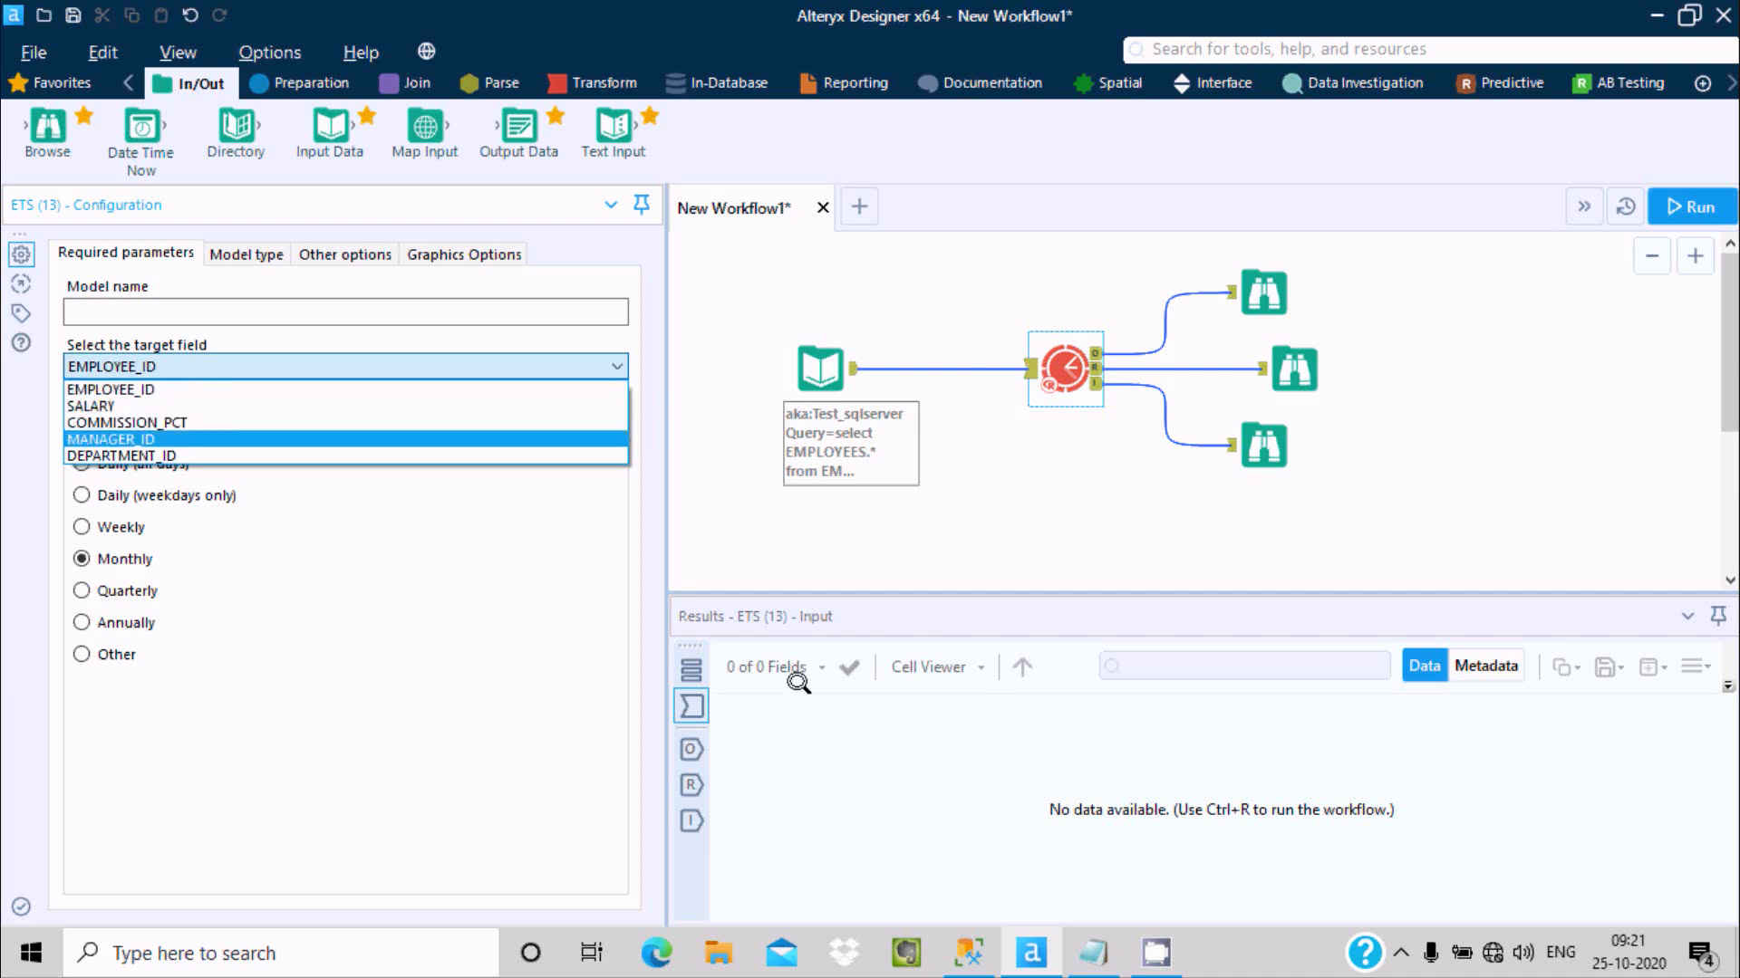
{"action": "left_click", "coordinate": [968, 951]}
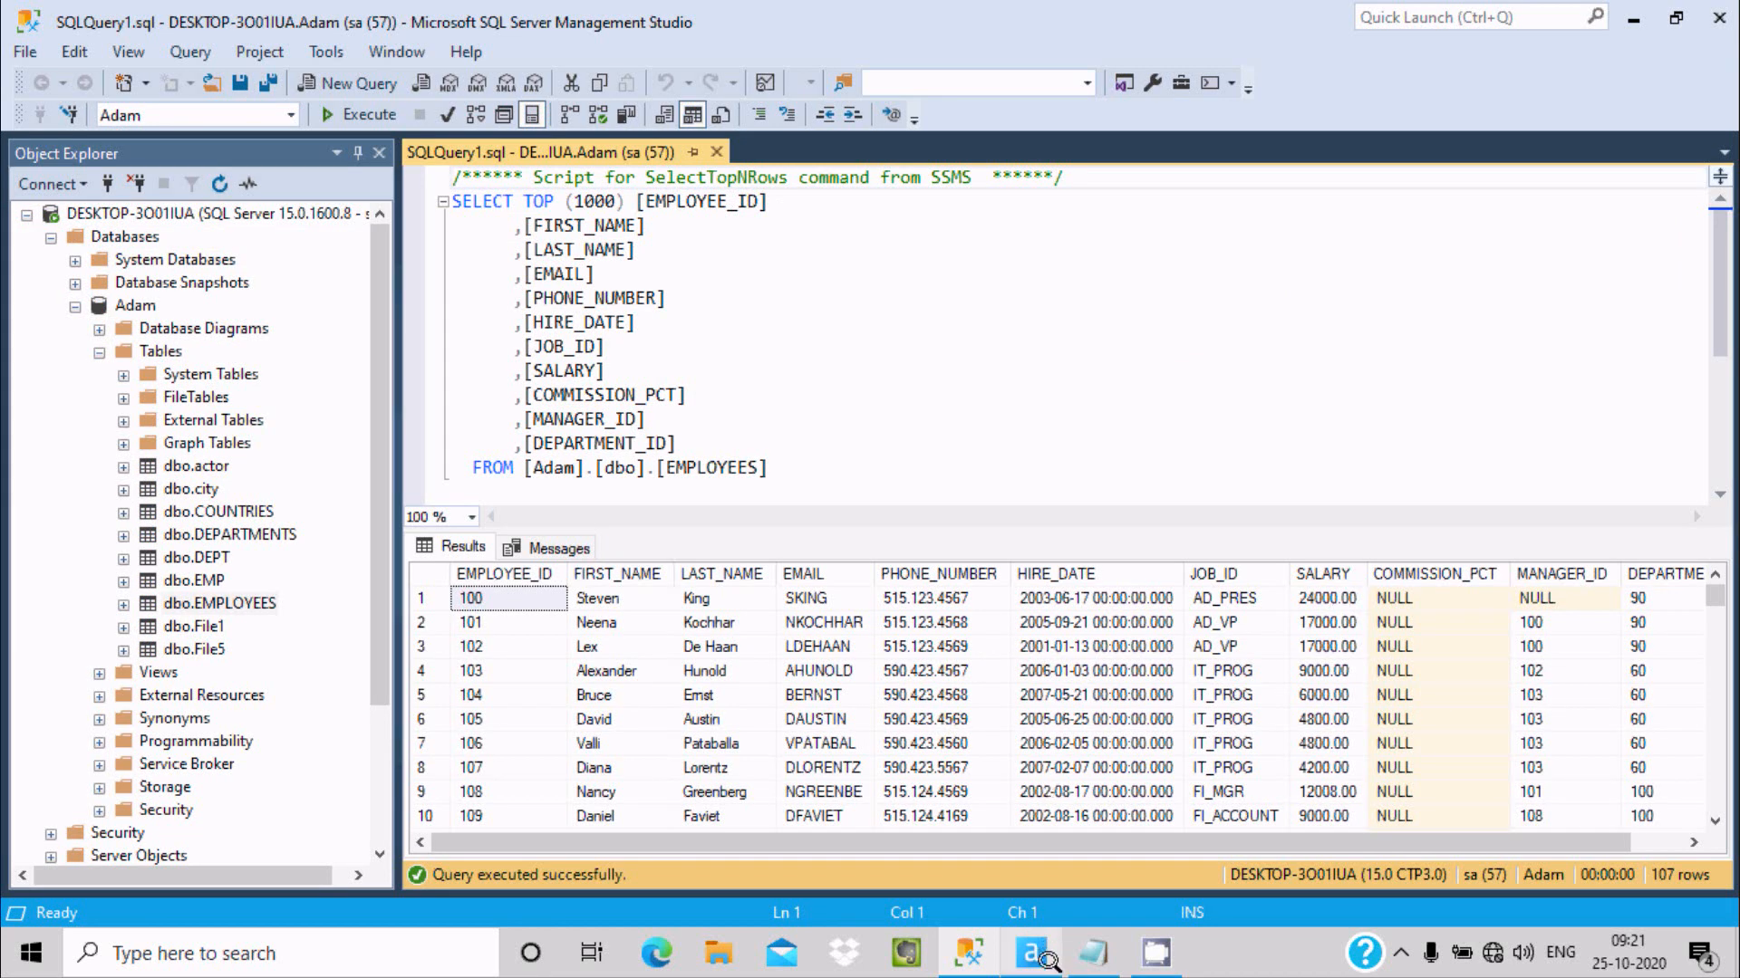
{"action": "left_click", "coordinate": [1030, 953]}
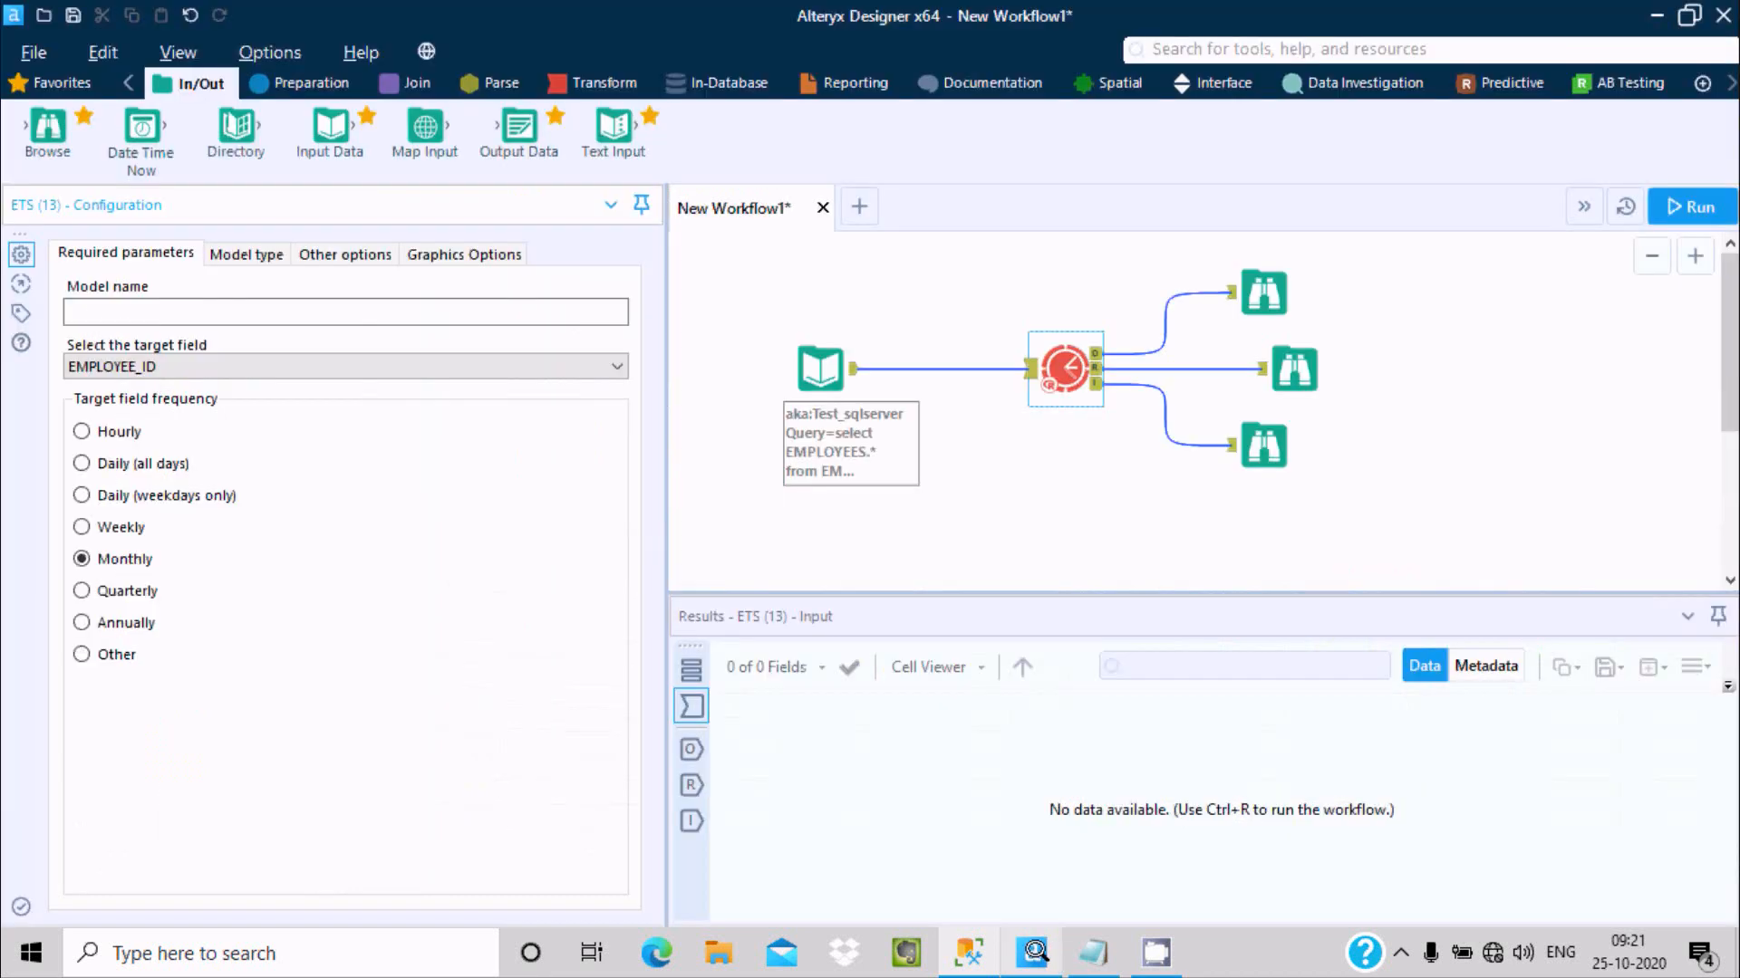
- Name the ETS model mdl_ets, run the workflow and dismiss the completion message
{"action": "left_click", "coordinate": [107, 308]}
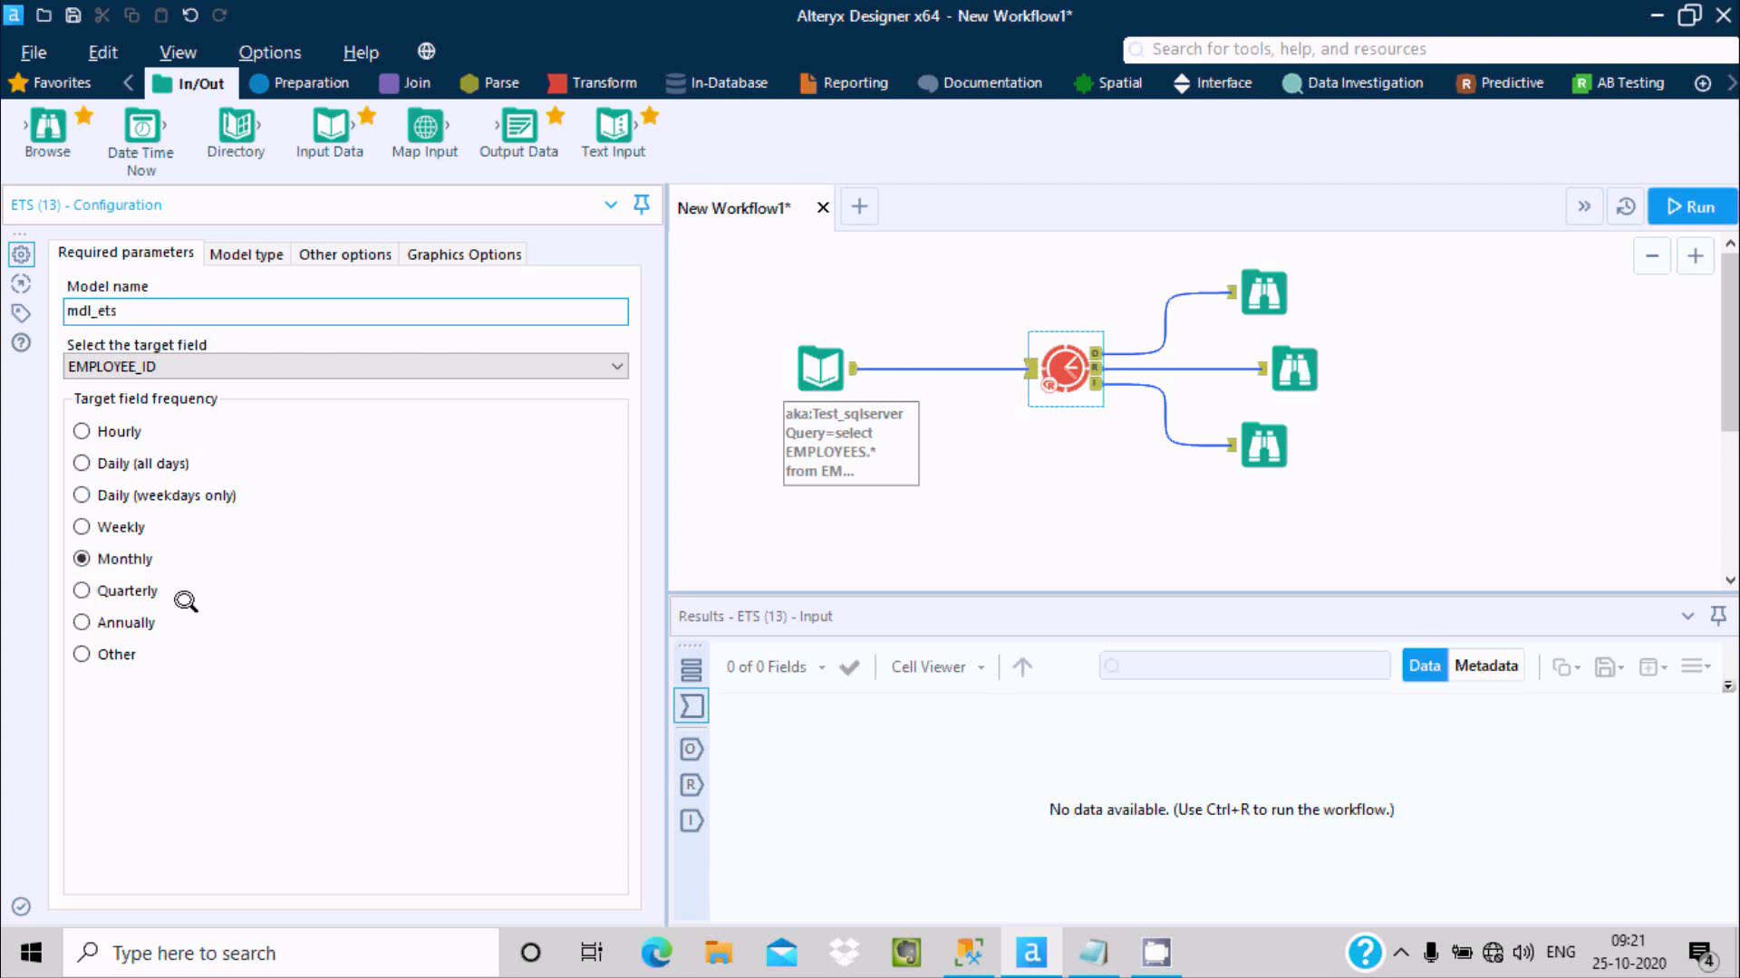
{"action": "left_click", "coordinate": [1674, 212]}
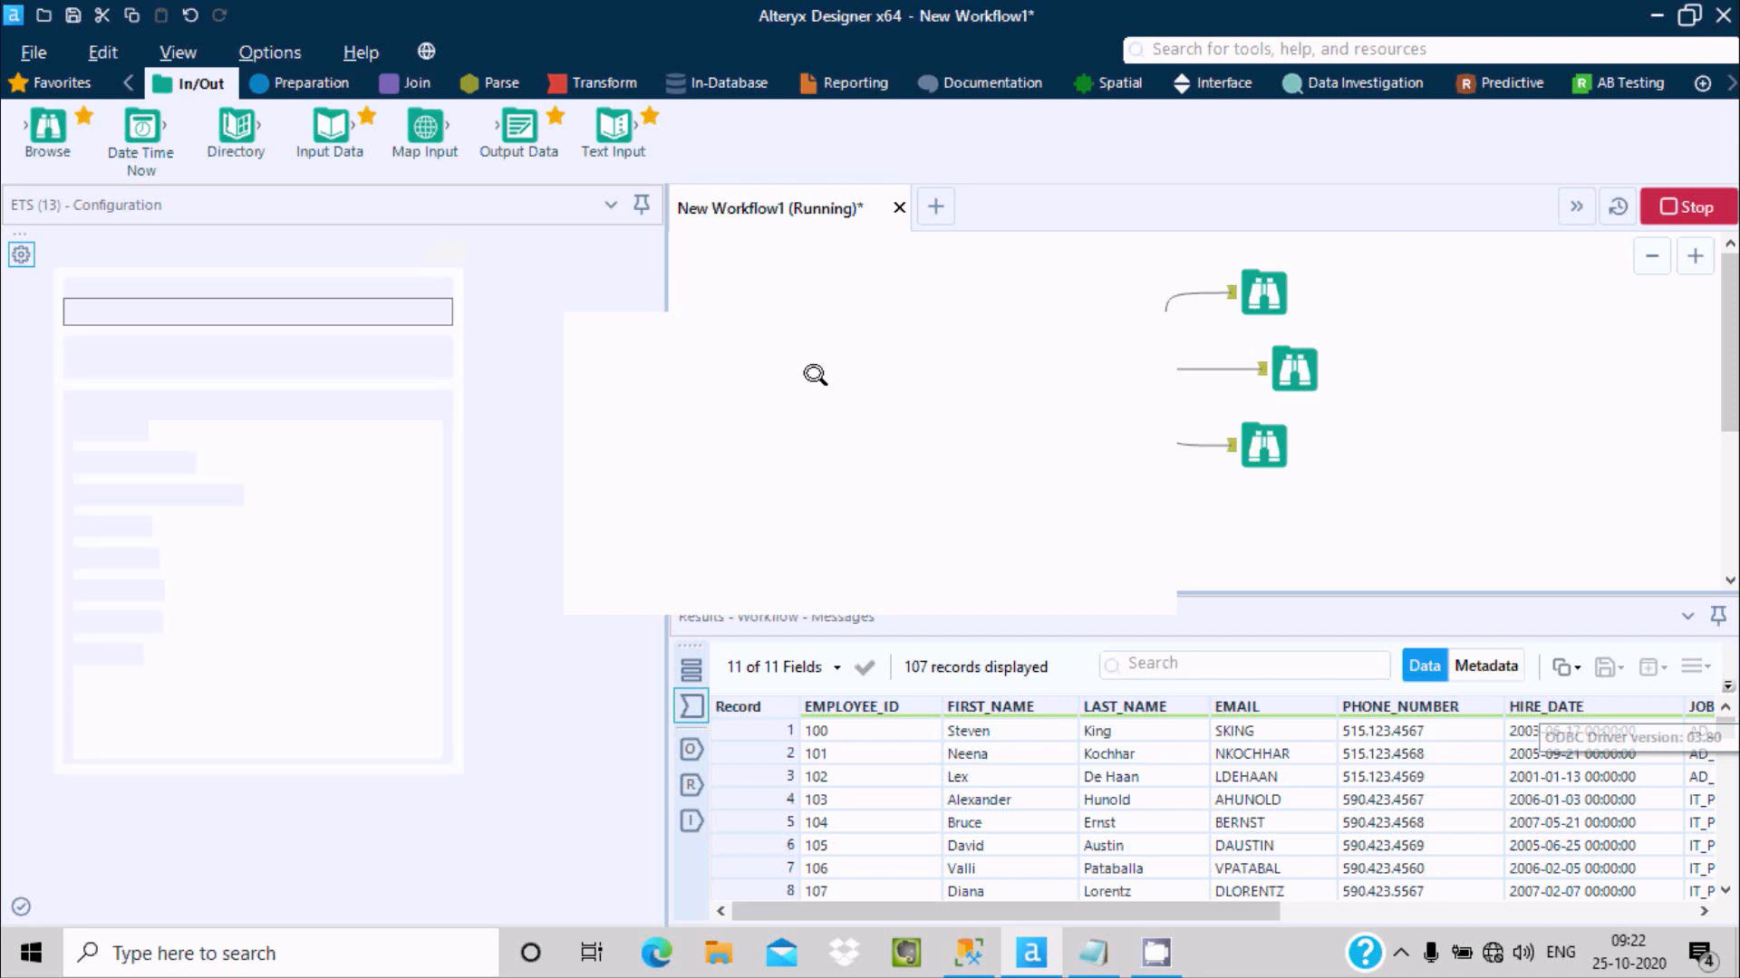
{"action": "left_click", "coordinate": [1091, 557]}
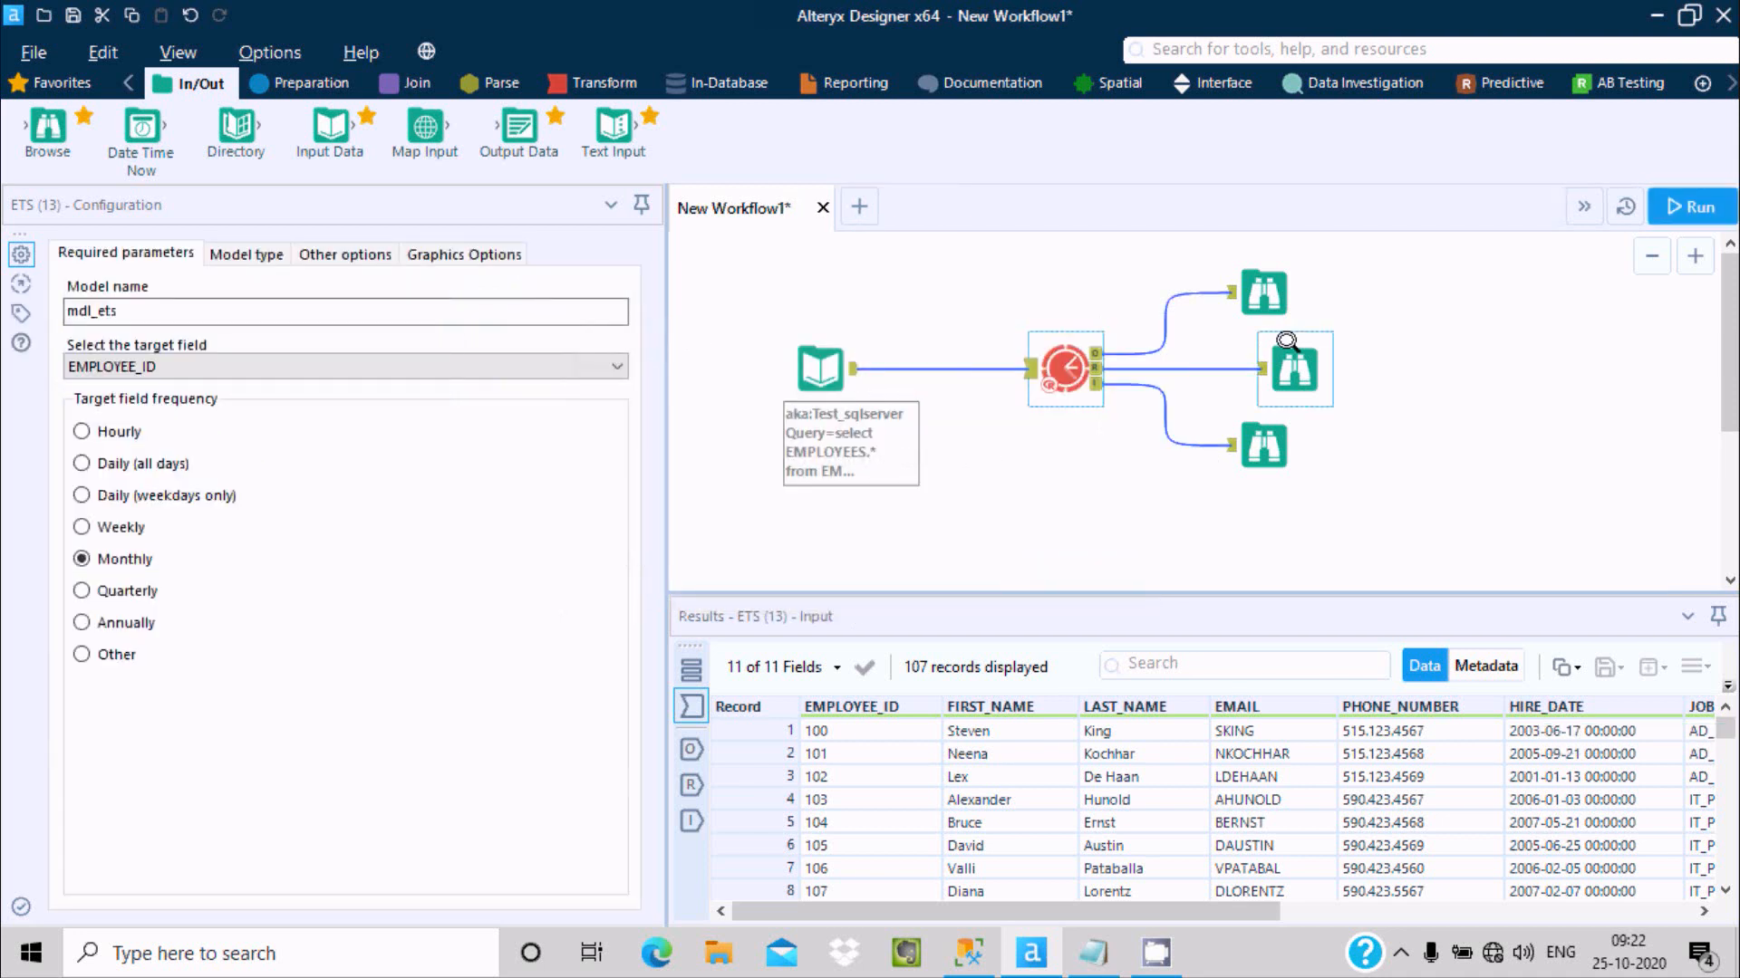
- Examine the ETS report in the middle Browse tool, widening the report area to read the decomposition and forecast plots
{"action": "left_click", "coordinate": [1287, 352]}
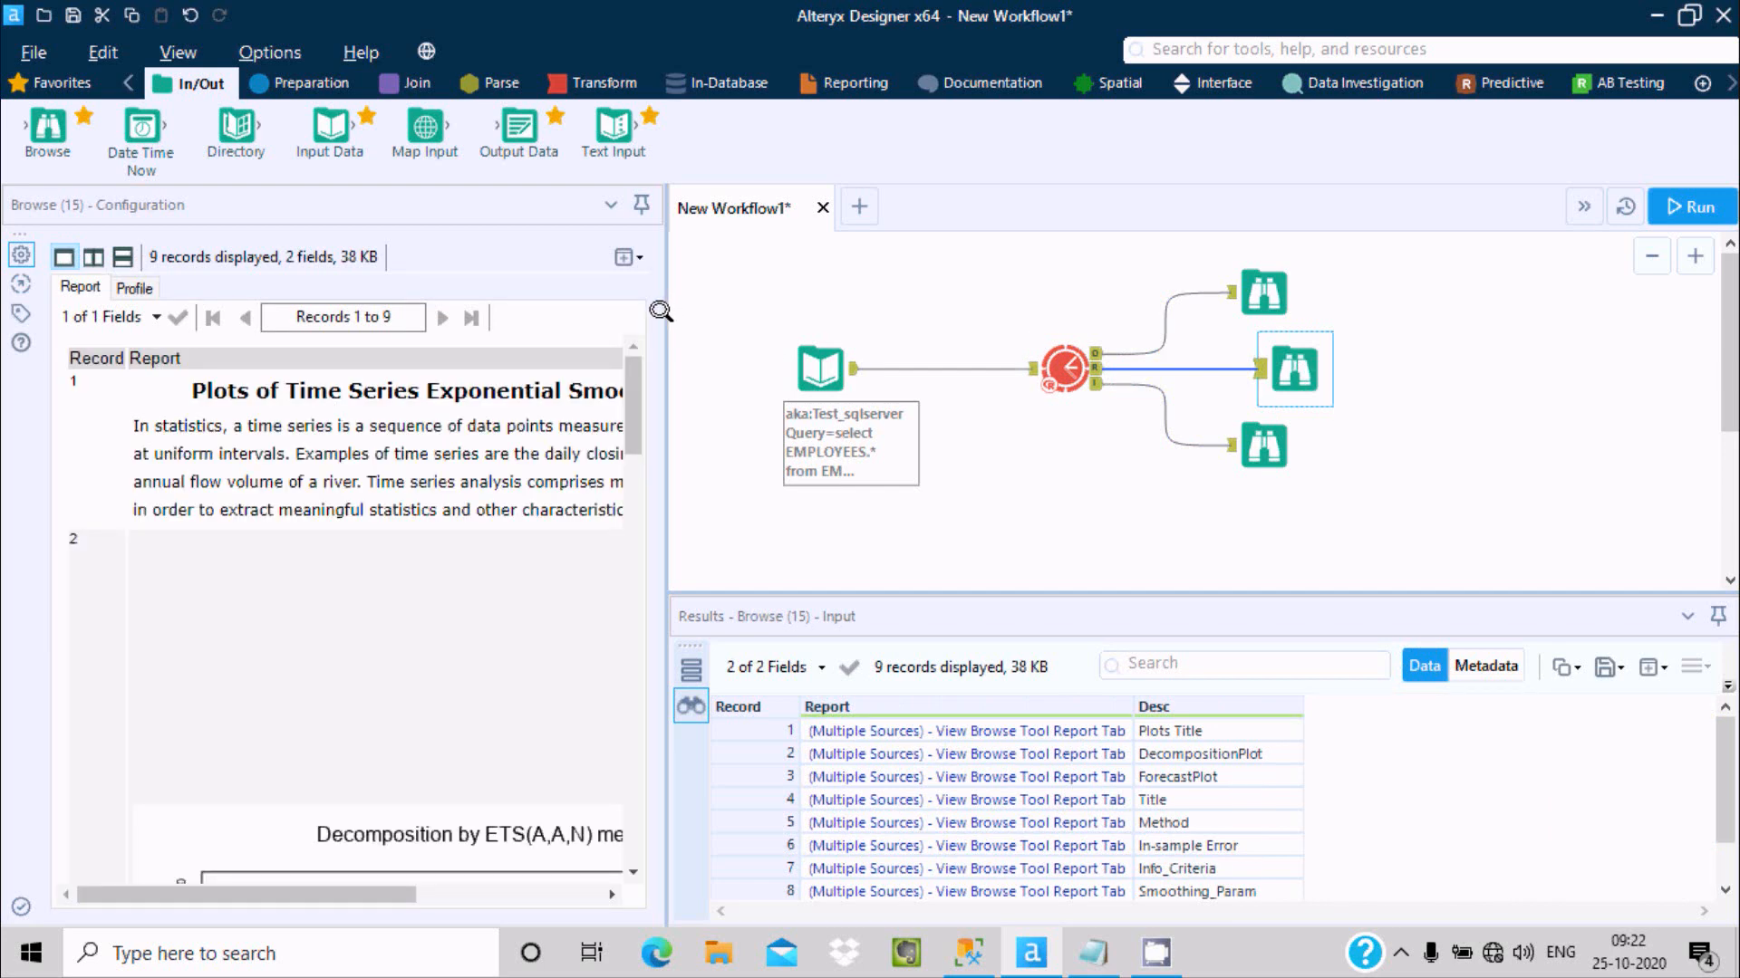
{"action": "left_click_drag", "start_coordinate": [661, 311], "coordinate": [802, 311]}
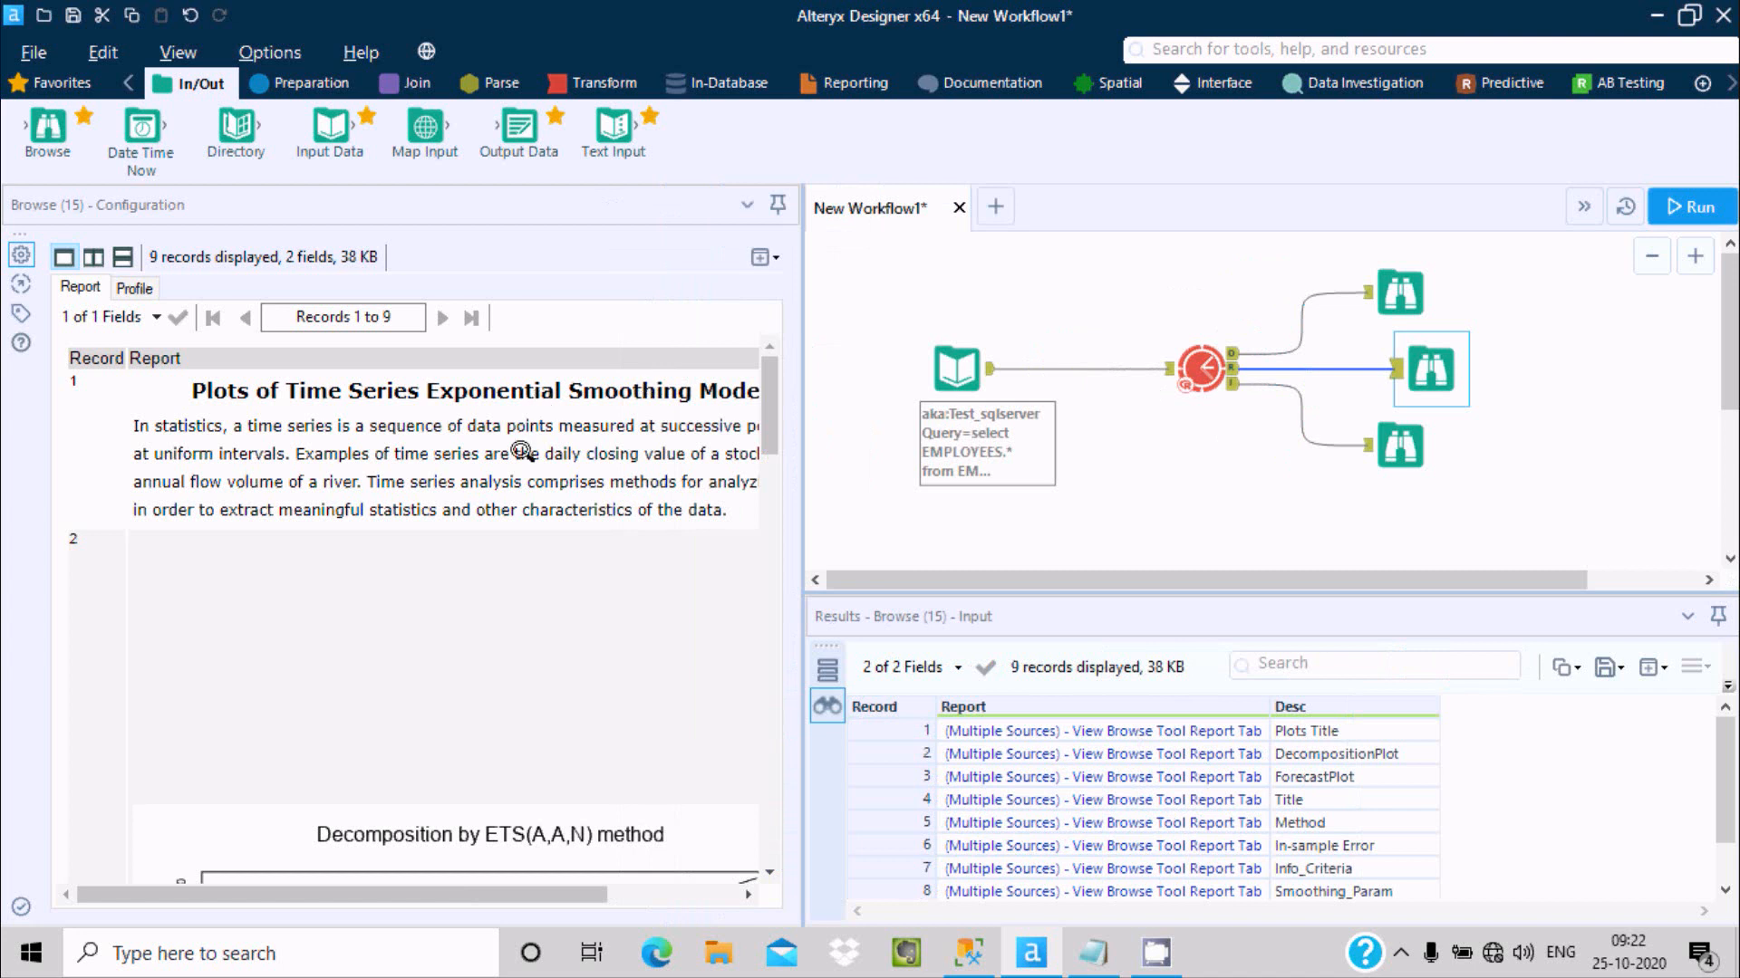
{"action": "left_click_drag", "start_coordinate": [476, 888], "coordinate": [636, 887]}
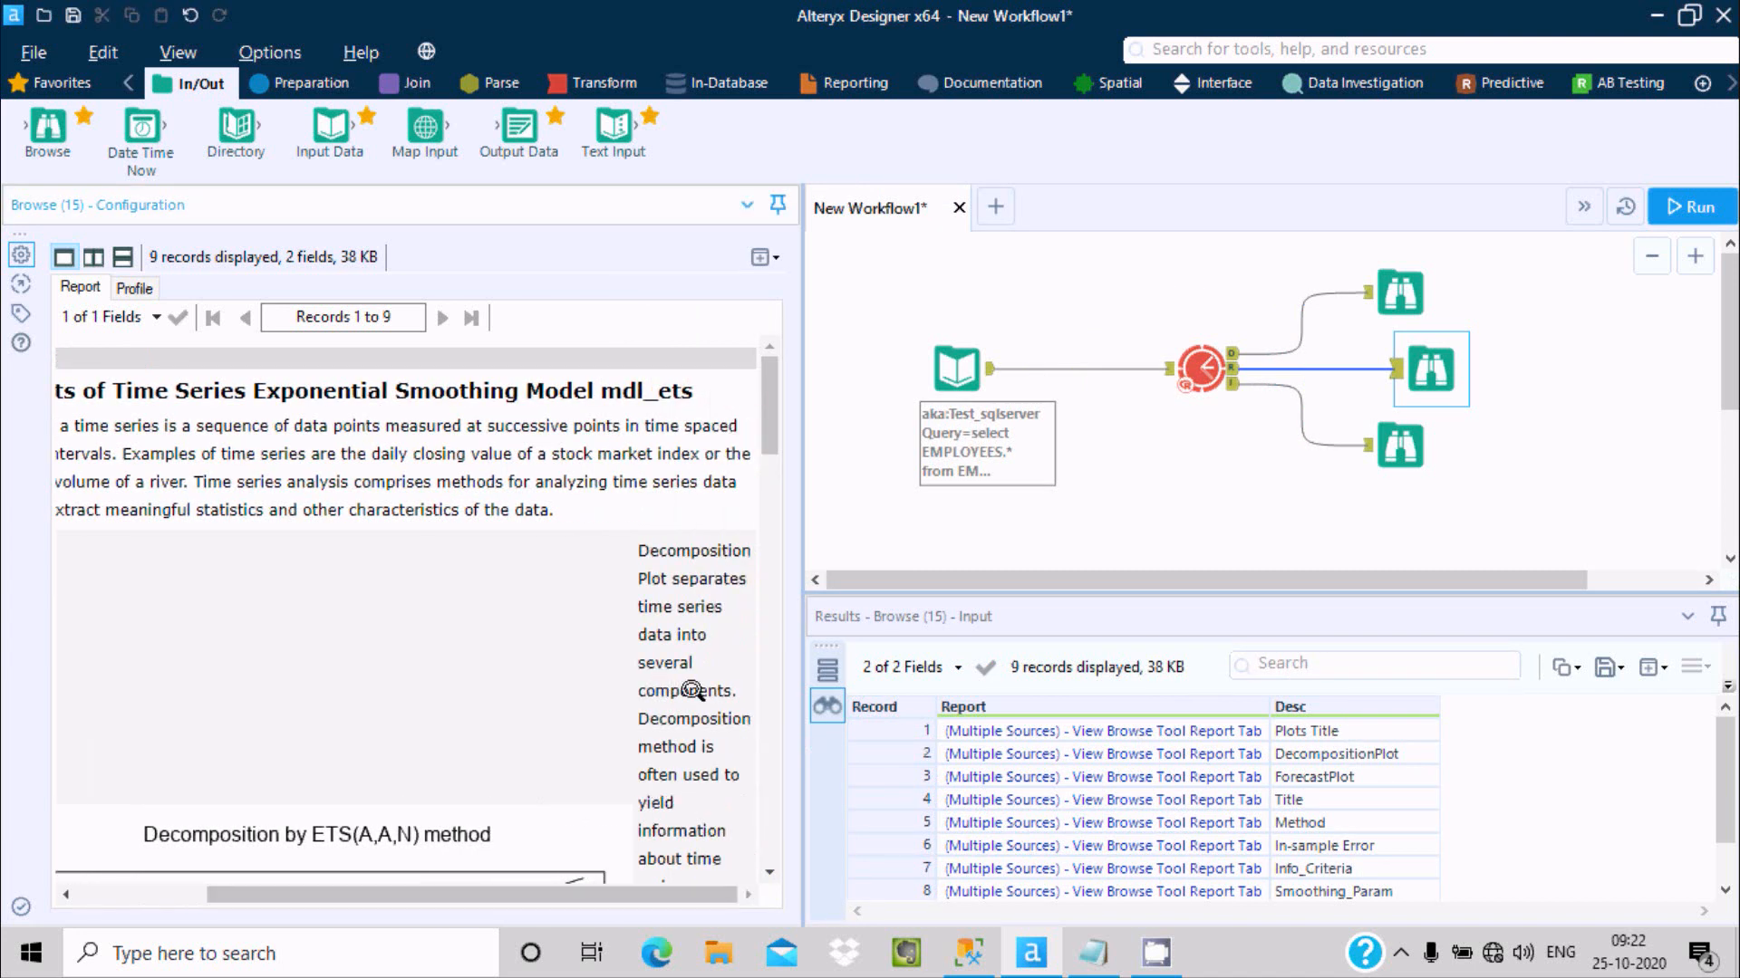
{"action": "left_click_drag", "start_coordinate": [770, 400], "coordinate": [761, 480]}
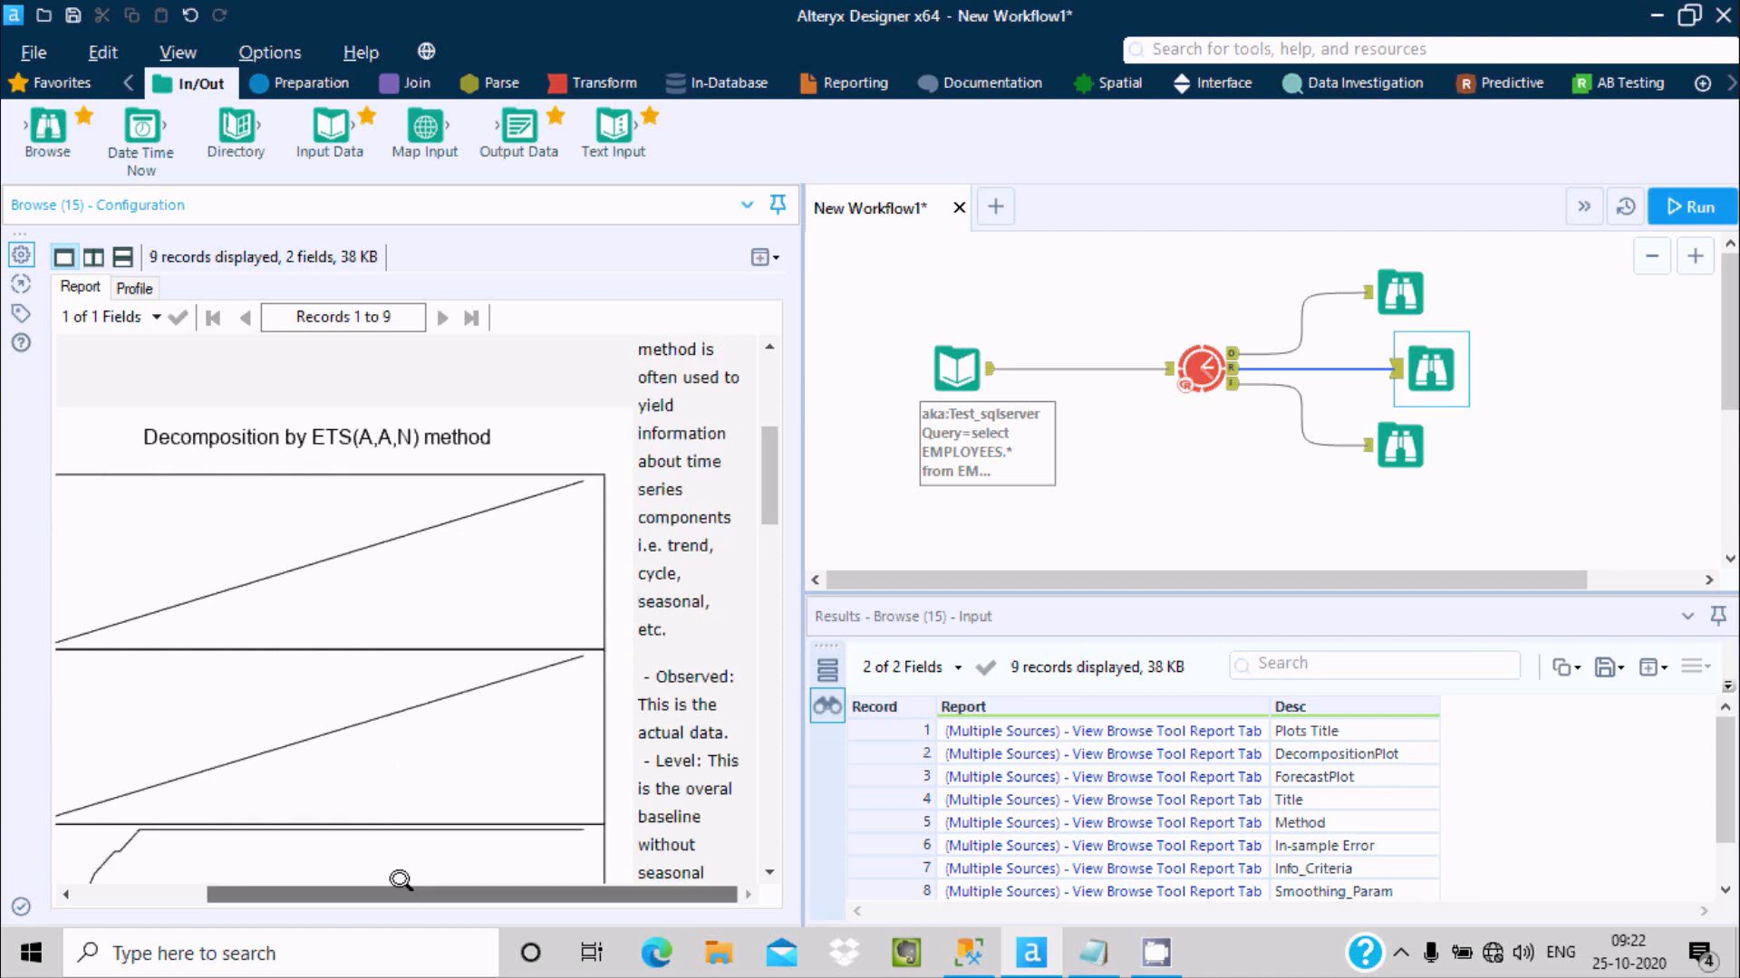
{"action": "left_click_drag", "start_coordinate": [399, 877], "coordinate": [269, 882]}
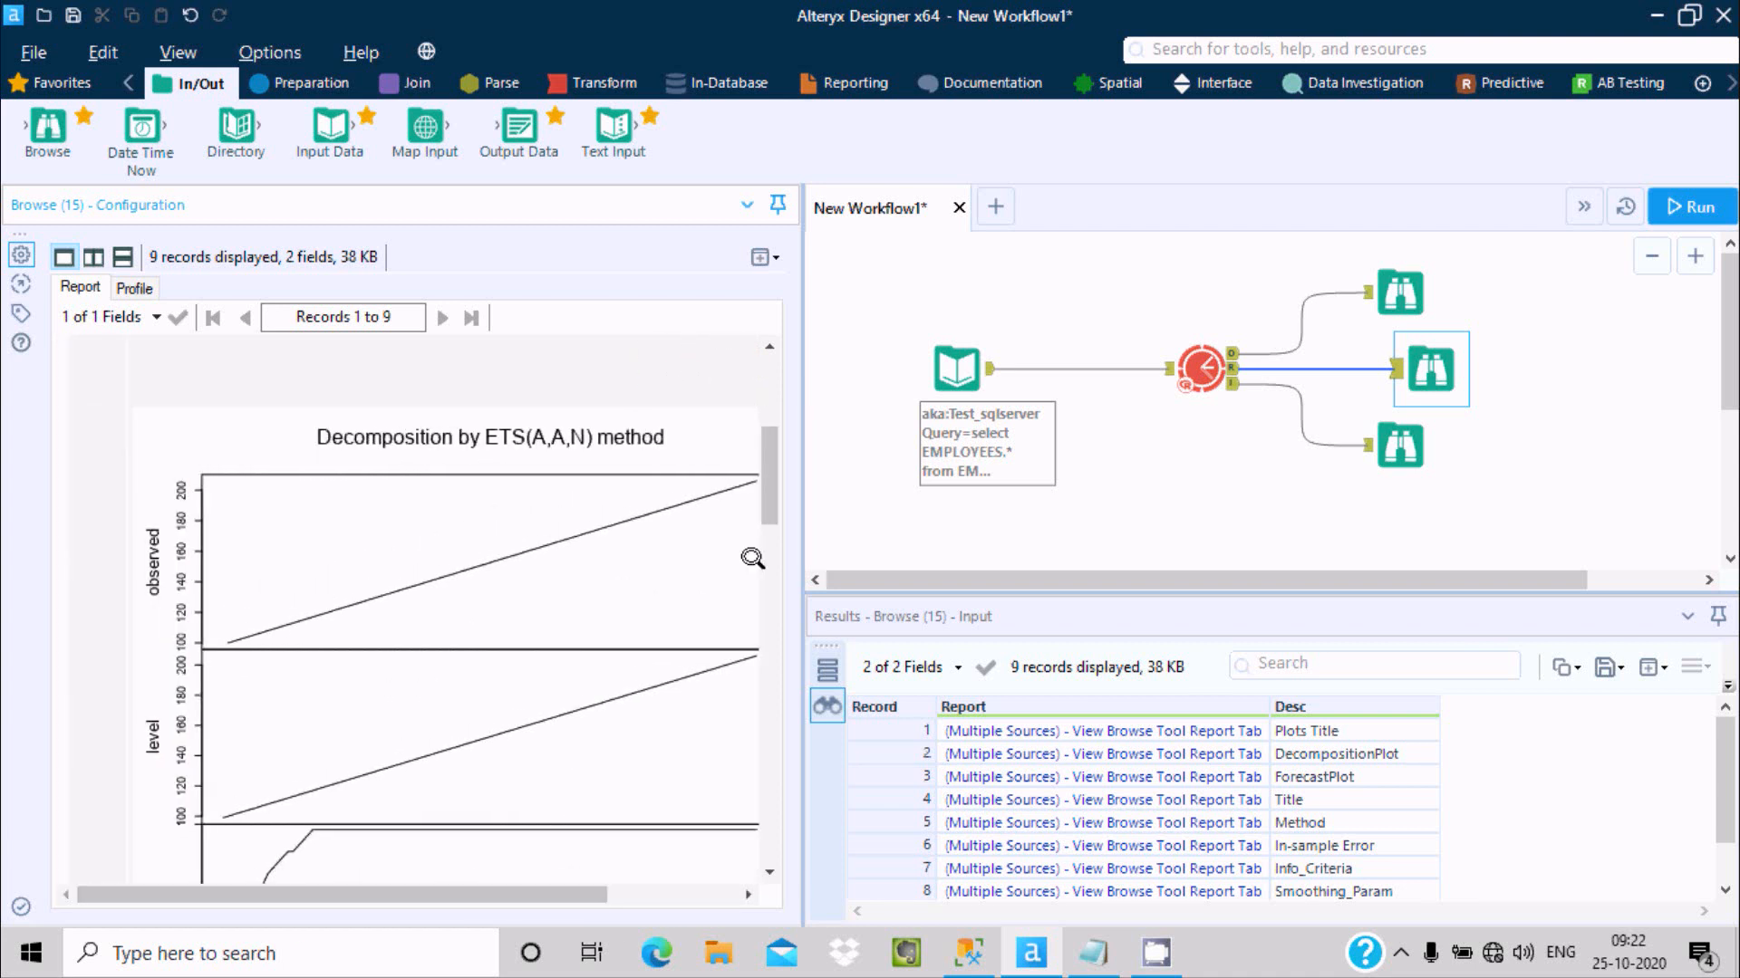
{"action": "scroll", "coordinate": [769, 457], "scroll_direction": "down", "scroll_amount": 3}
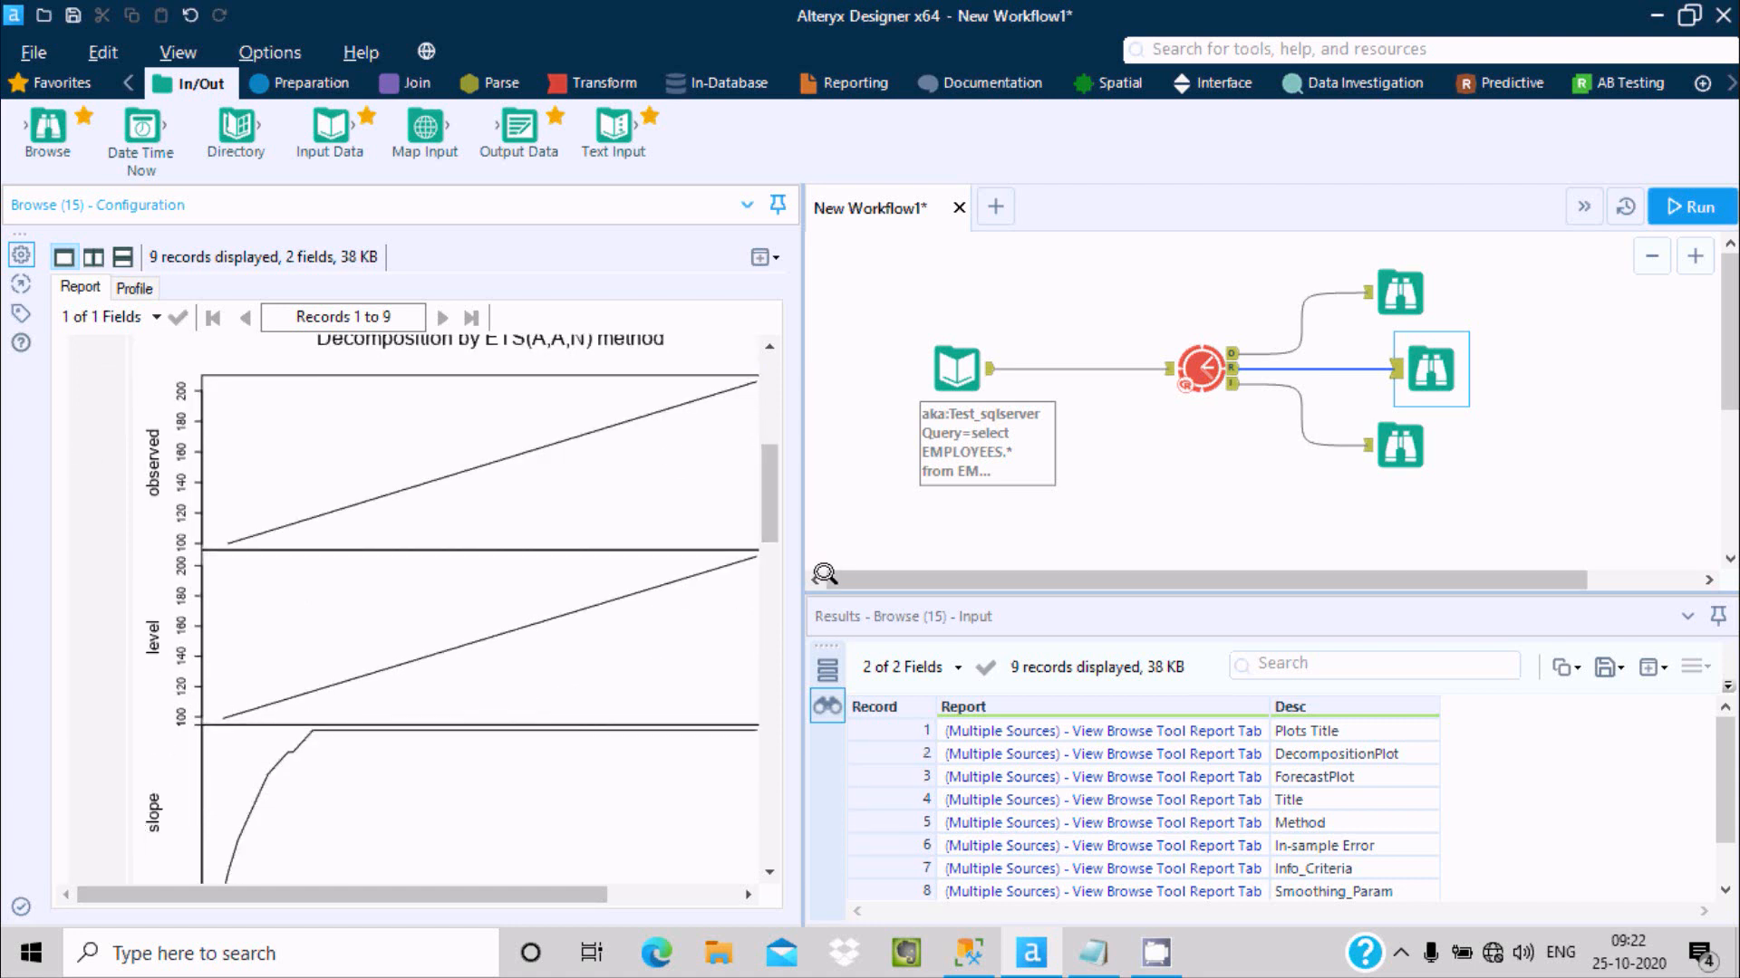
{"action": "left_click_drag", "start_coordinate": [770, 484], "coordinate": [764, 600]}
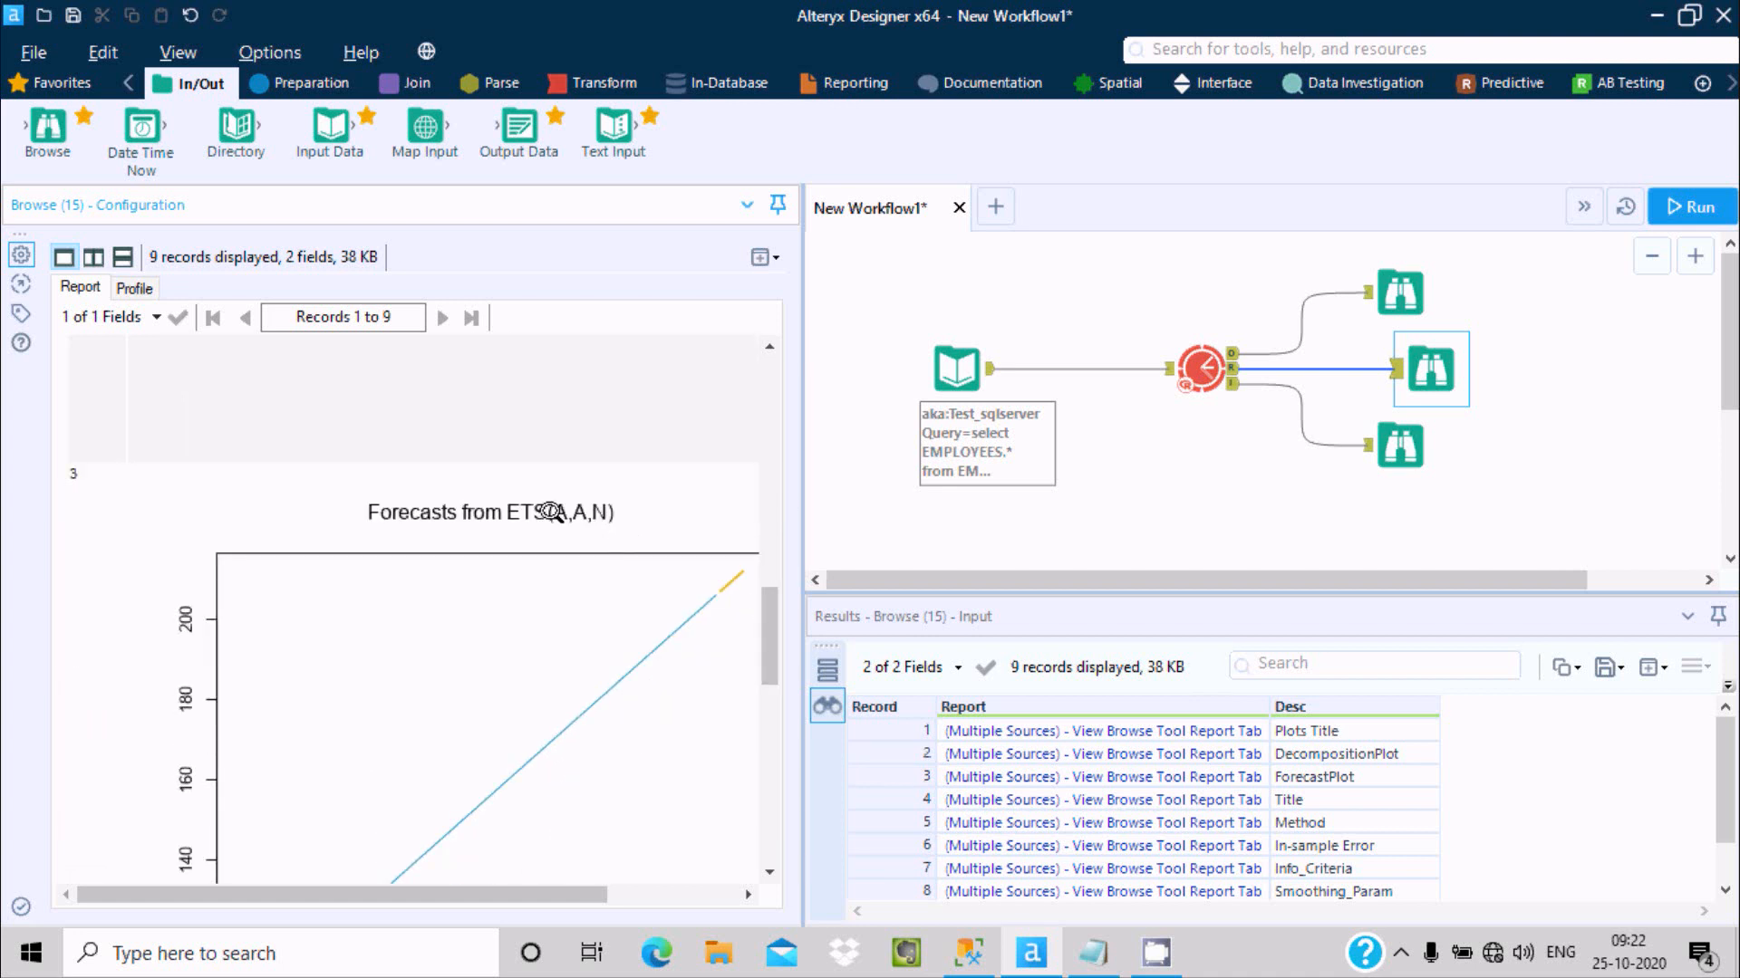
{"action": "left_click_drag", "start_coordinate": [767, 625], "coordinate": [767, 662]}
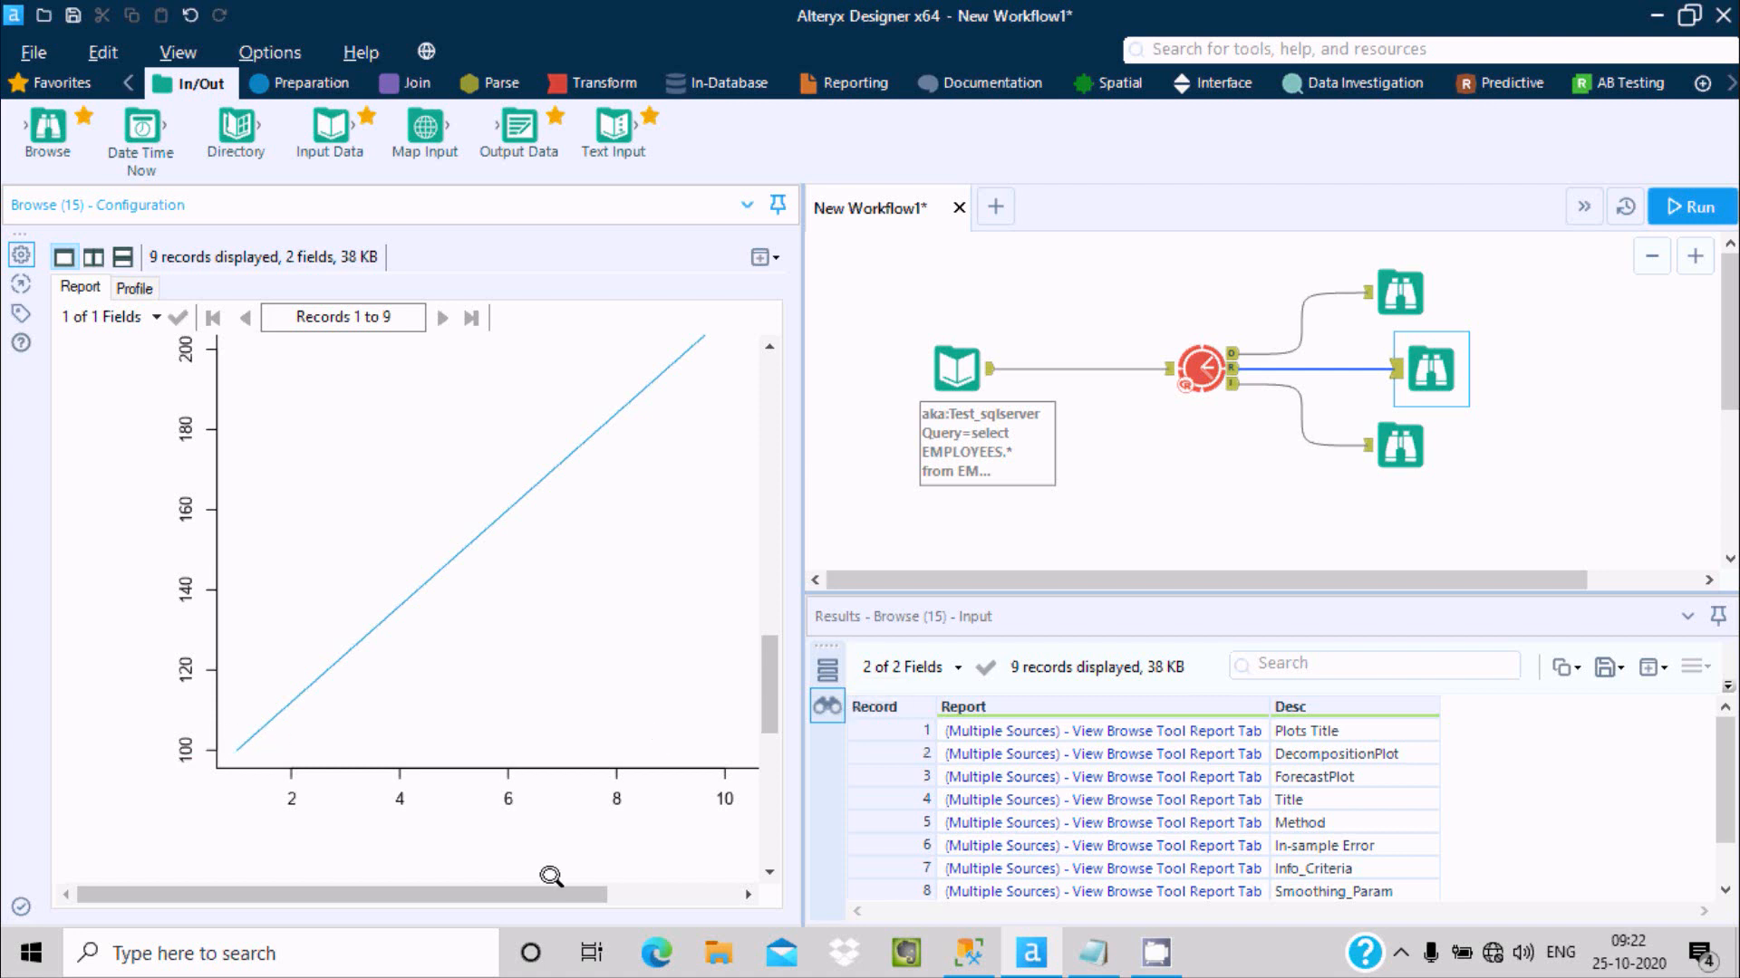
- Read the rest of the ETS report down to the initial states, and view the interactive plots in the lower Browse tool
{"action": "left_click_drag", "start_coordinate": [573, 878], "coordinate": [704, 883]}
{"action": "left_click_drag", "start_coordinate": [764, 698], "coordinate": [765, 648]}
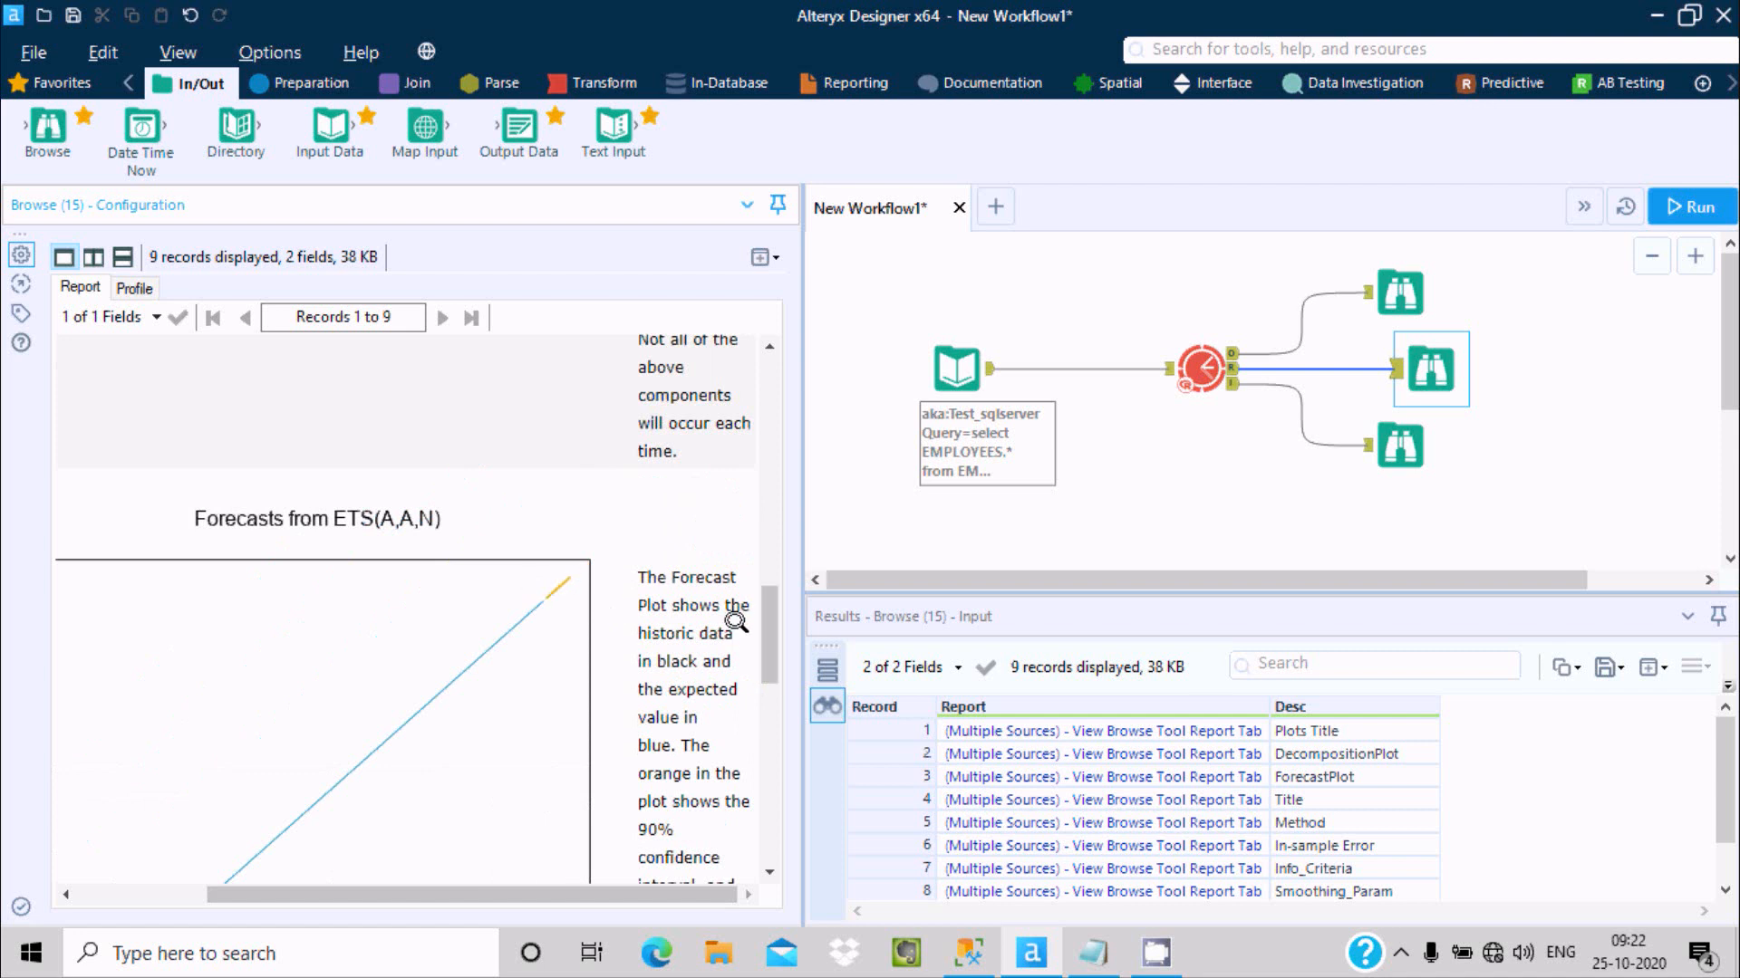
{"action": "scroll", "coordinate": [738, 717], "scroll_direction": "down", "scroll_amount": 8}
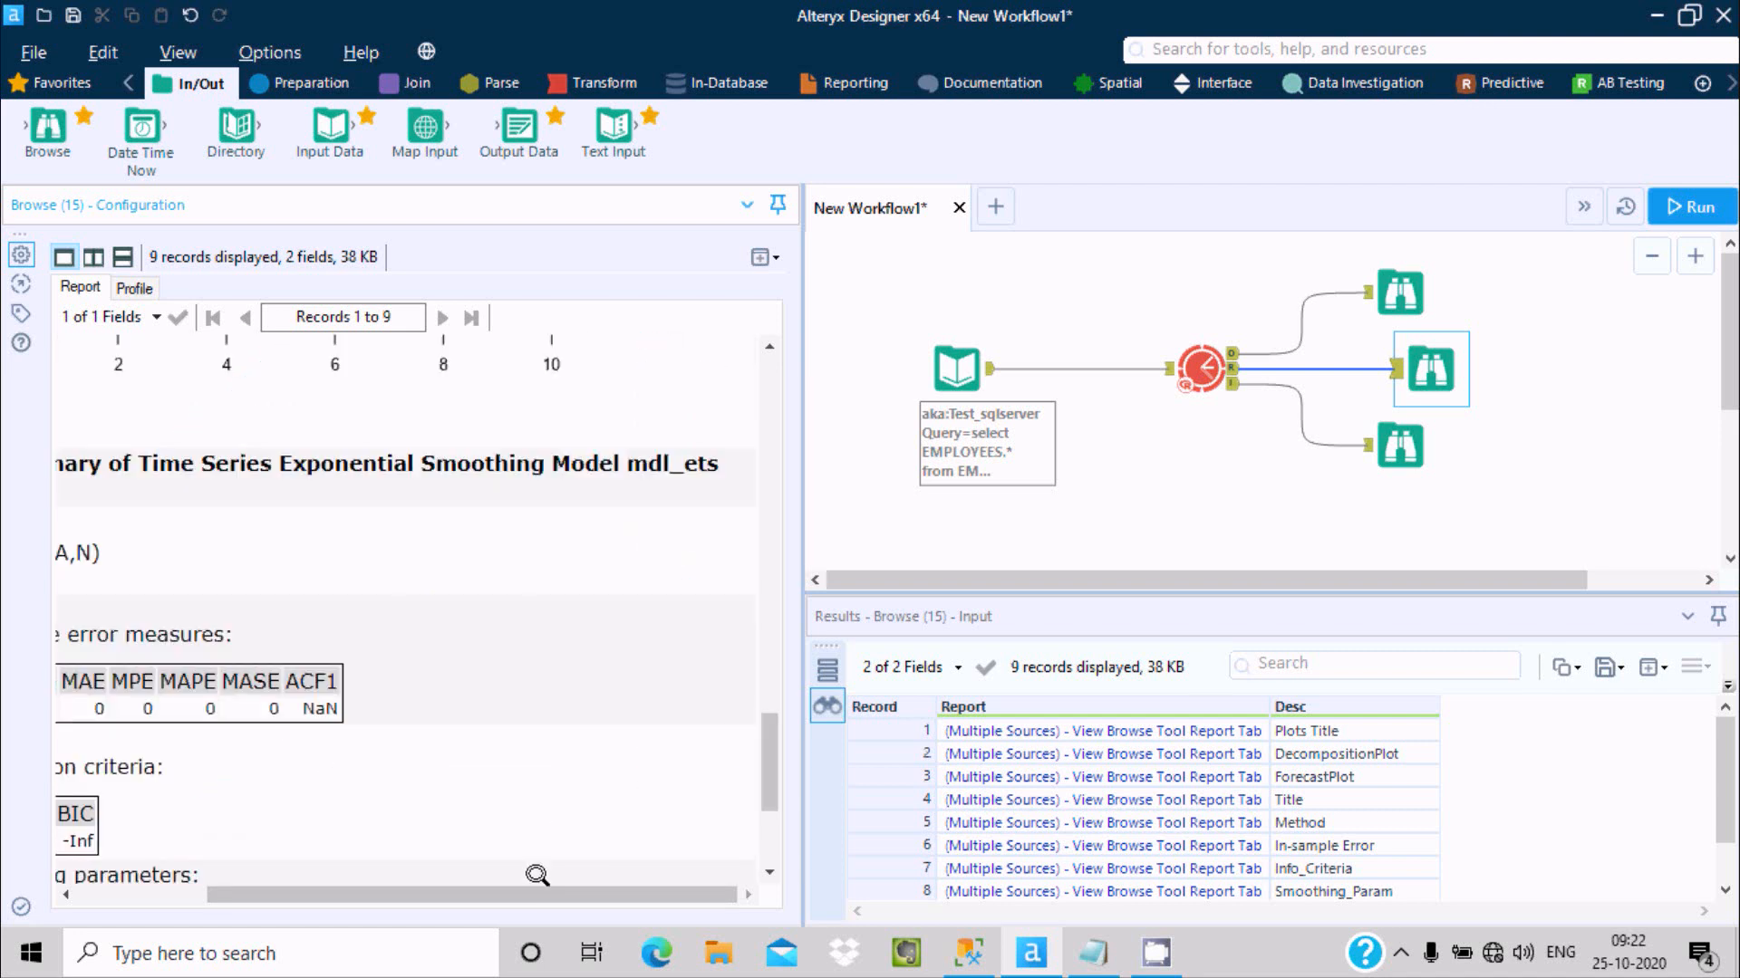
{"action": "left_click_drag", "start_coordinate": [524, 895], "coordinate": [394, 888]}
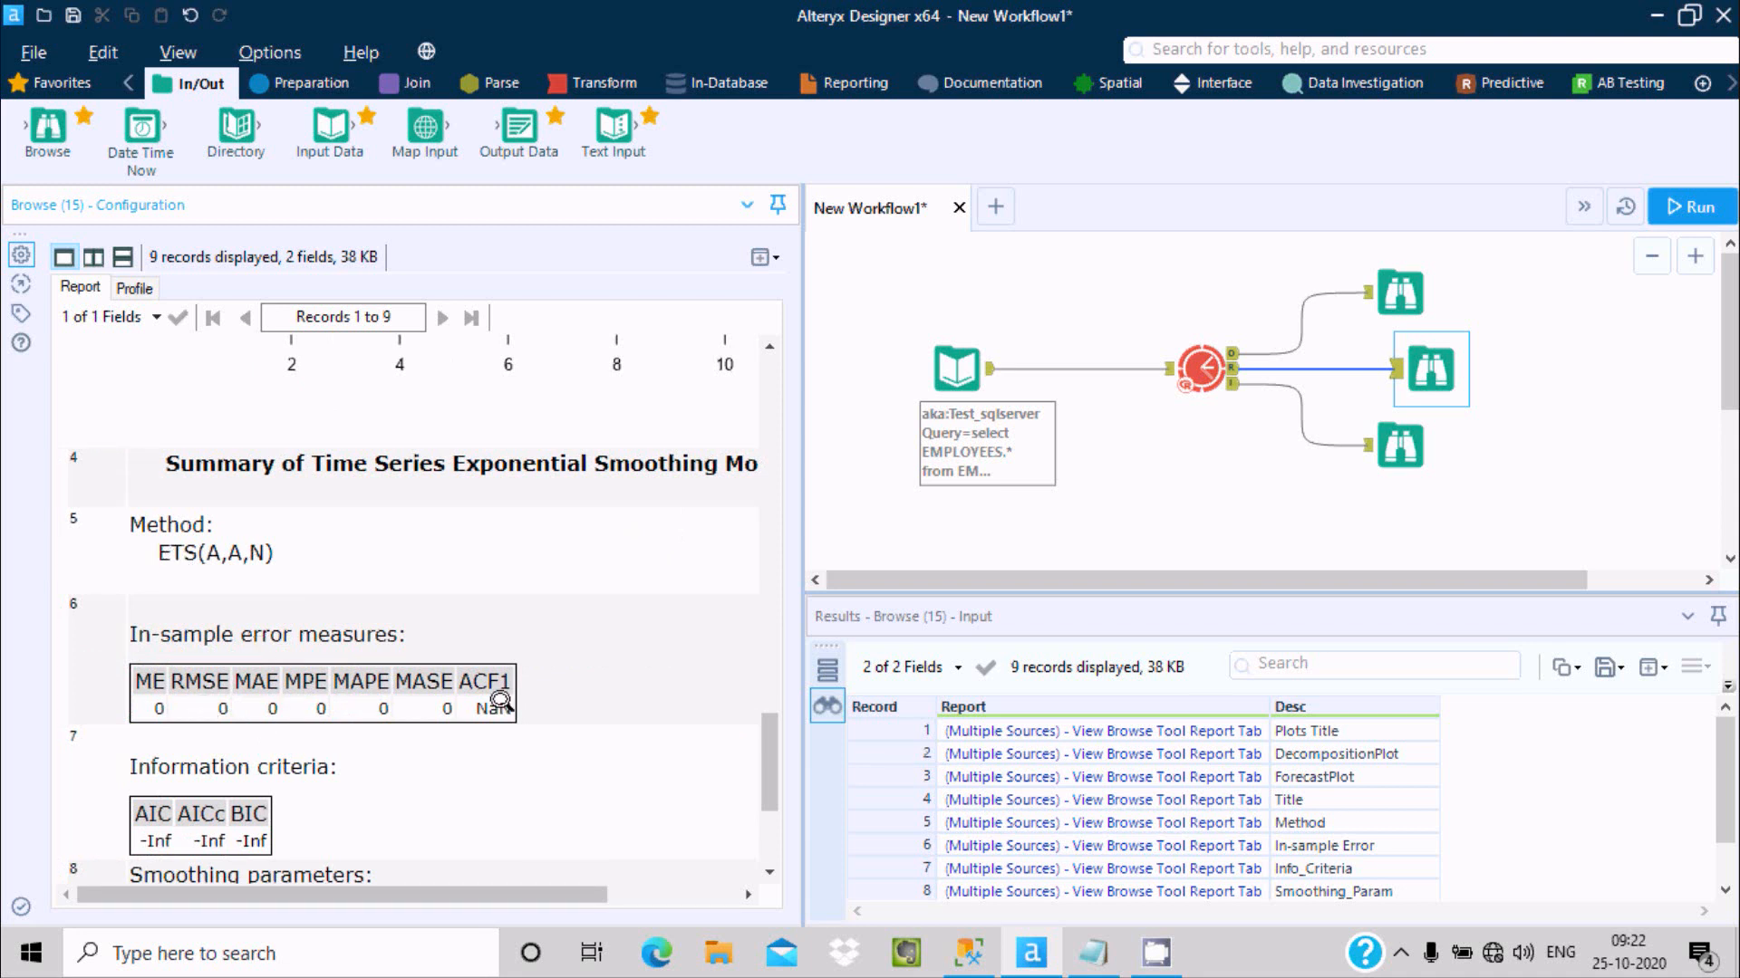
{"action": "left_click_drag", "start_coordinate": [771, 731], "coordinate": [761, 776]}
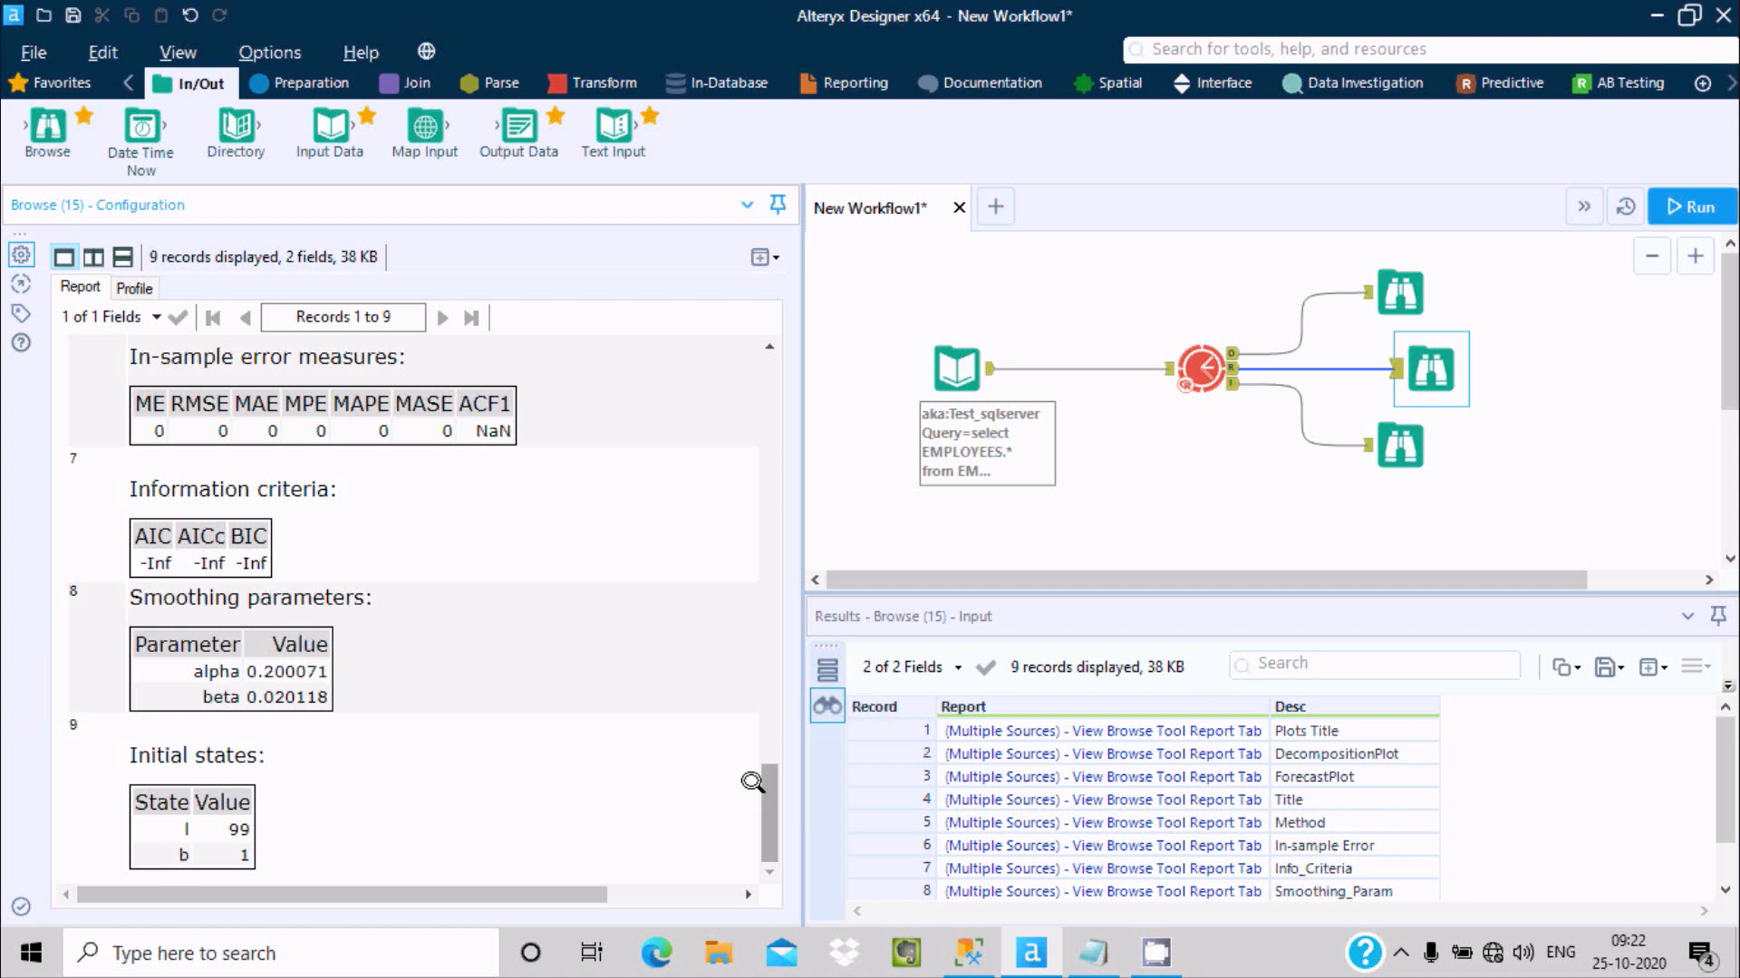
{"action": "left_click", "coordinate": [1364, 441]}
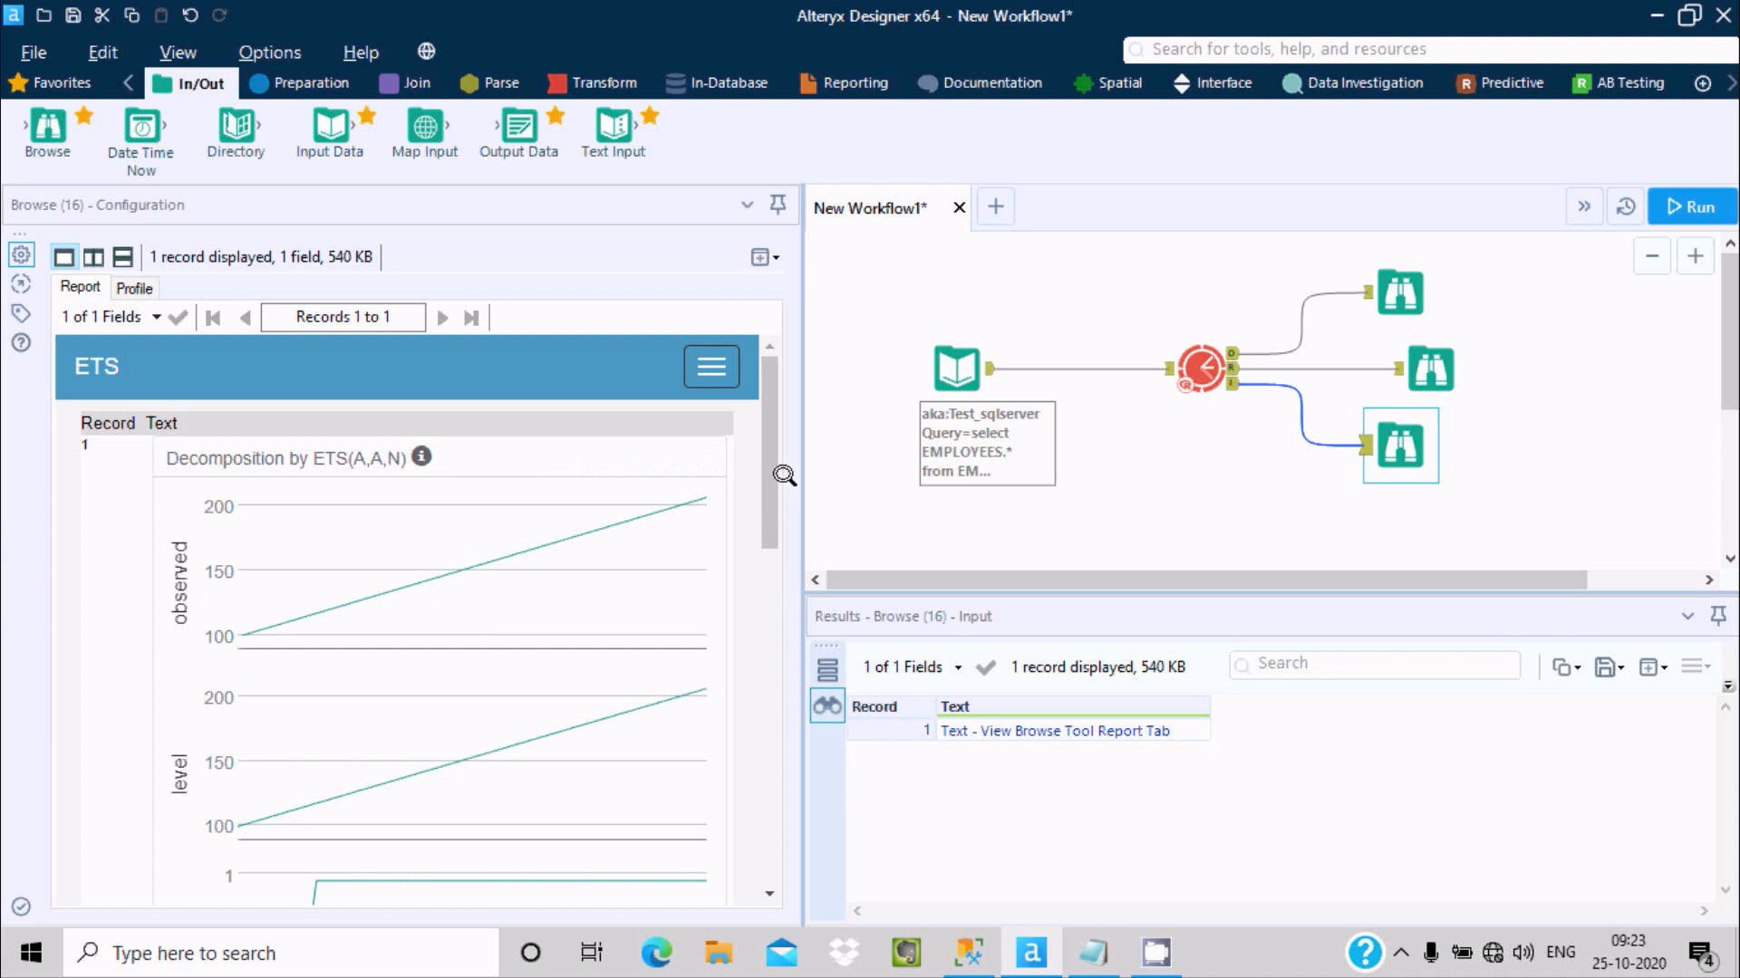
{"action": "left_click_drag", "start_coordinate": [766, 453], "coordinate": [741, 680]}
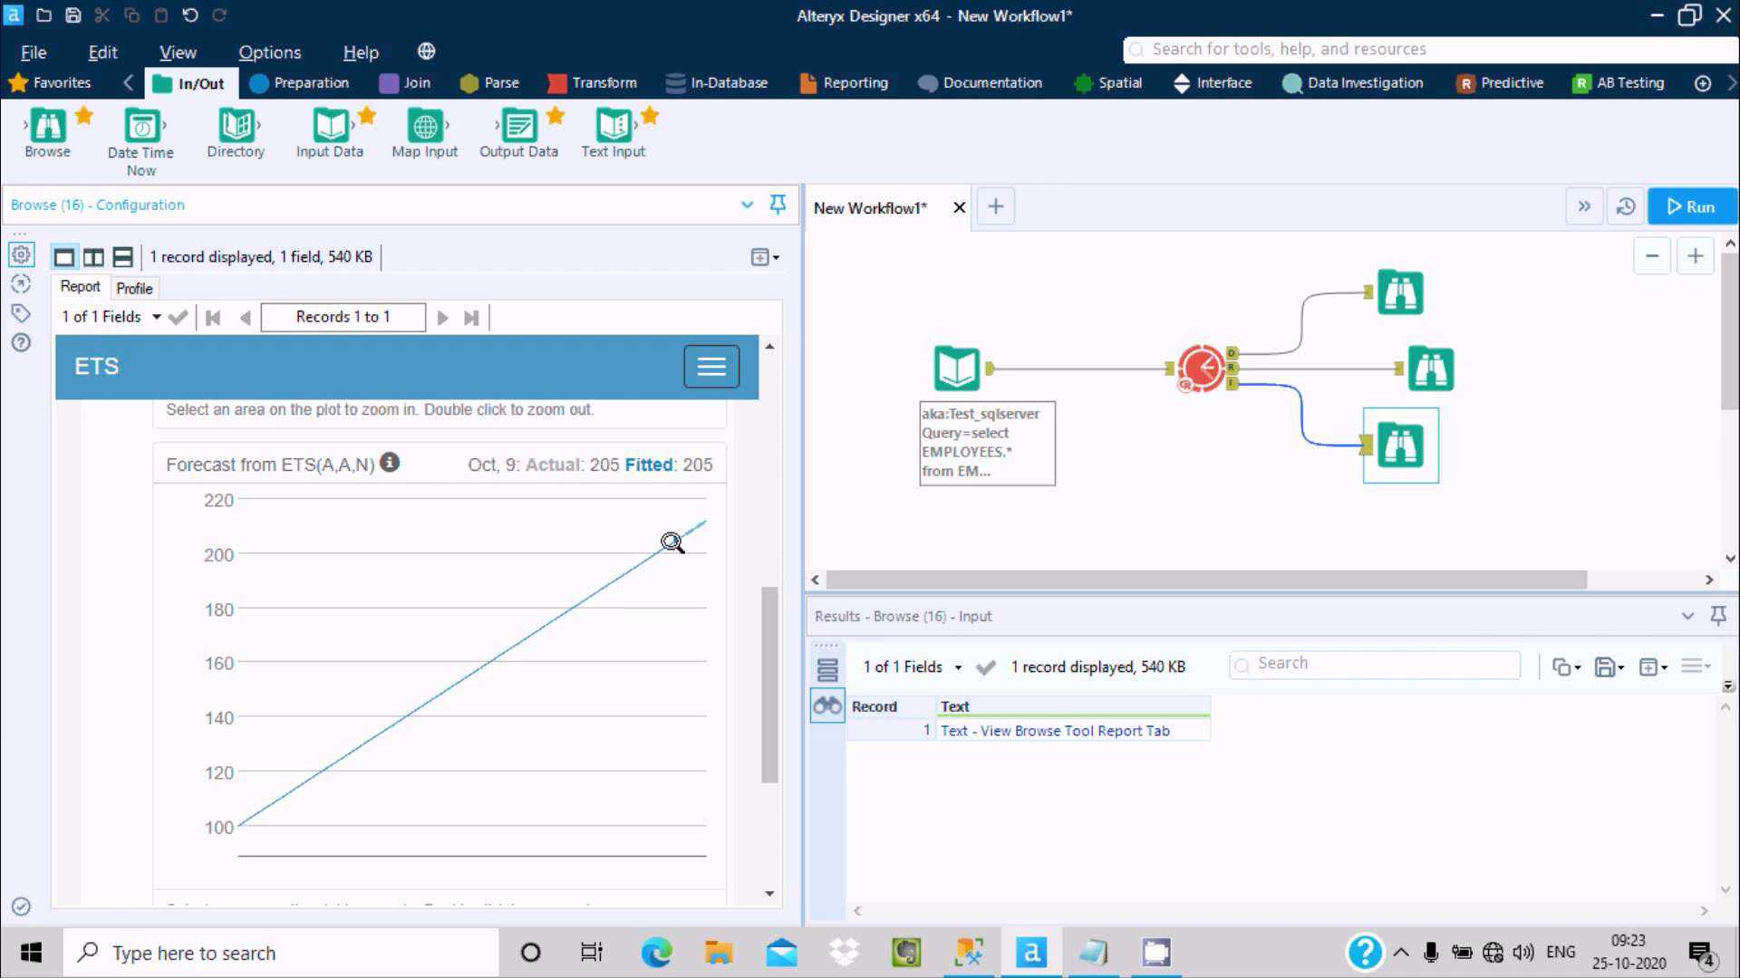
- Replace the Input Data tool's SQL Server source with the Customer.yxdb file from the SampleData folder
{"action": "left_click", "coordinate": [944, 369]}
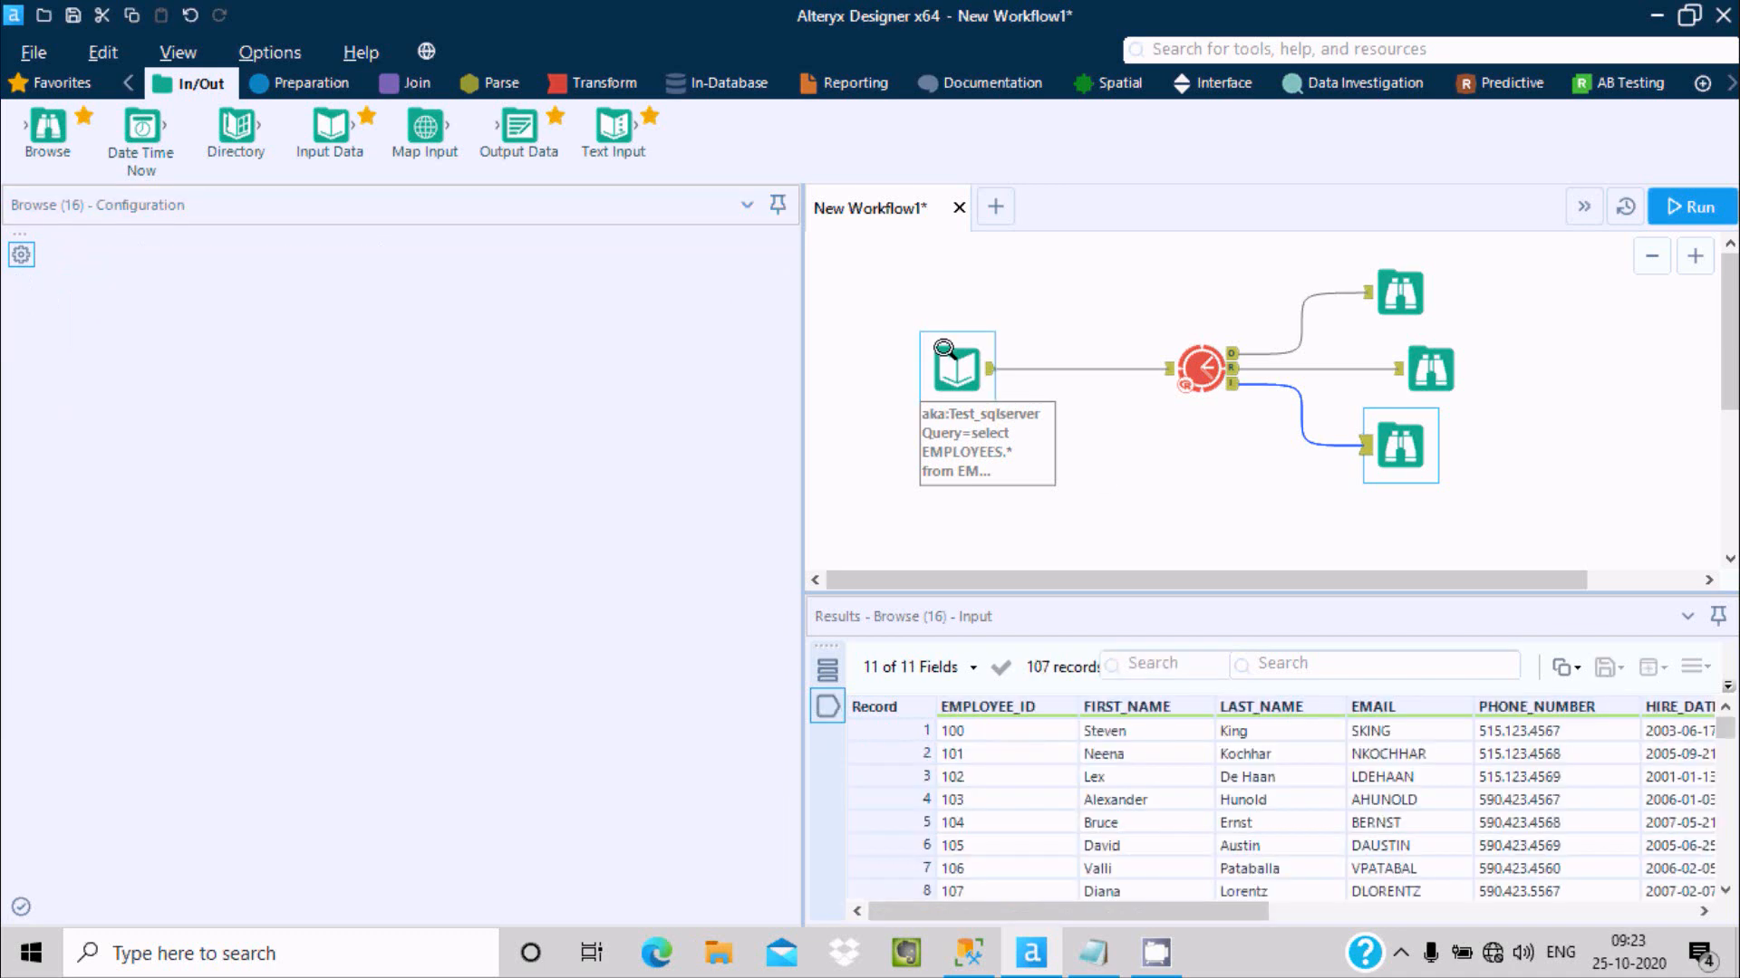
{"action": "left_click", "coordinate": [770, 264]}
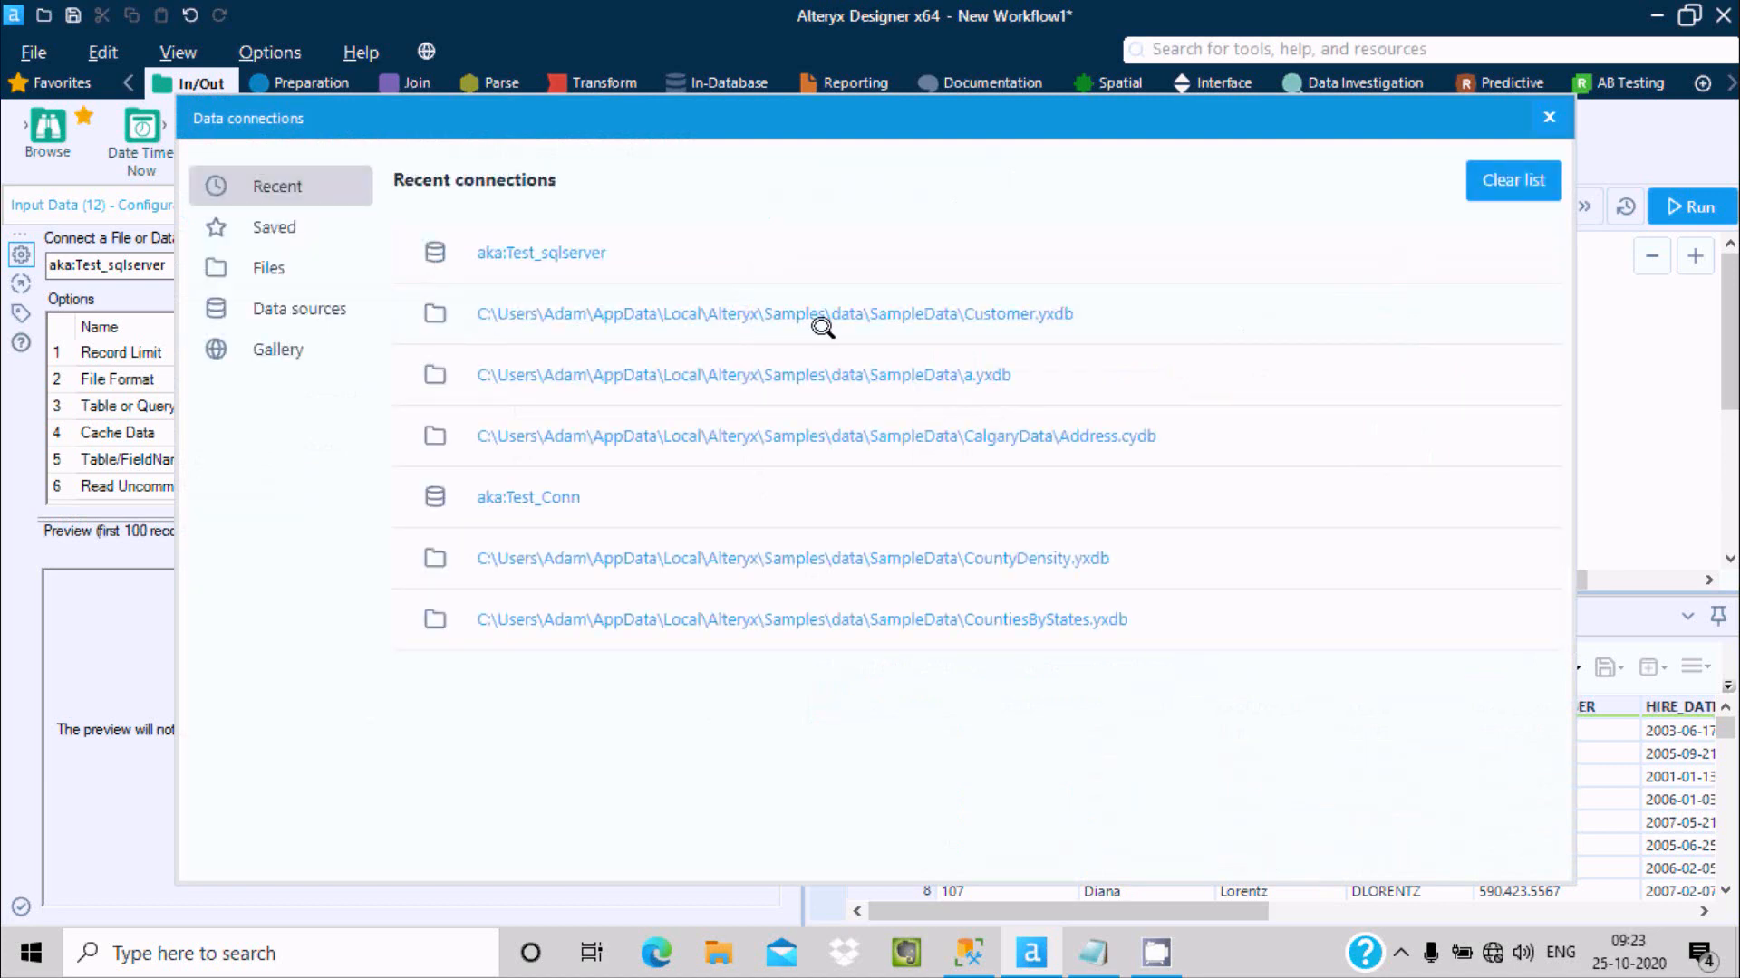
{"action": "left_click", "coordinate": [269, 267]}
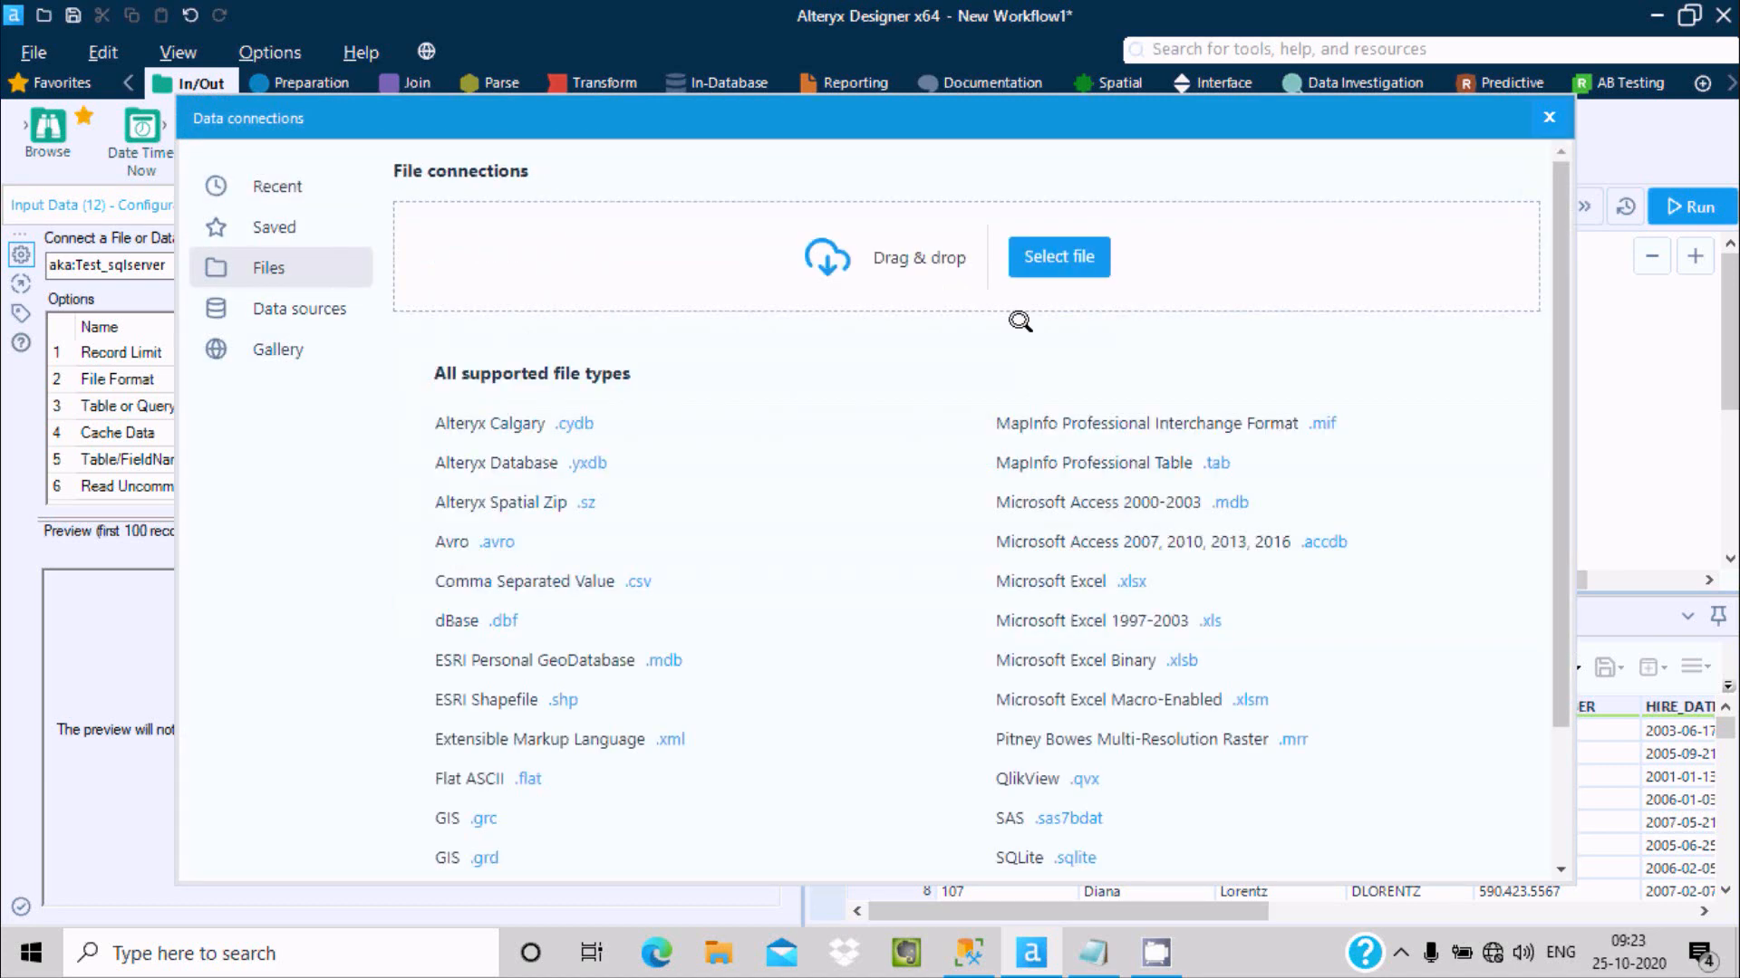
{"action": "left_click", "coordinate": [1028, 258]}
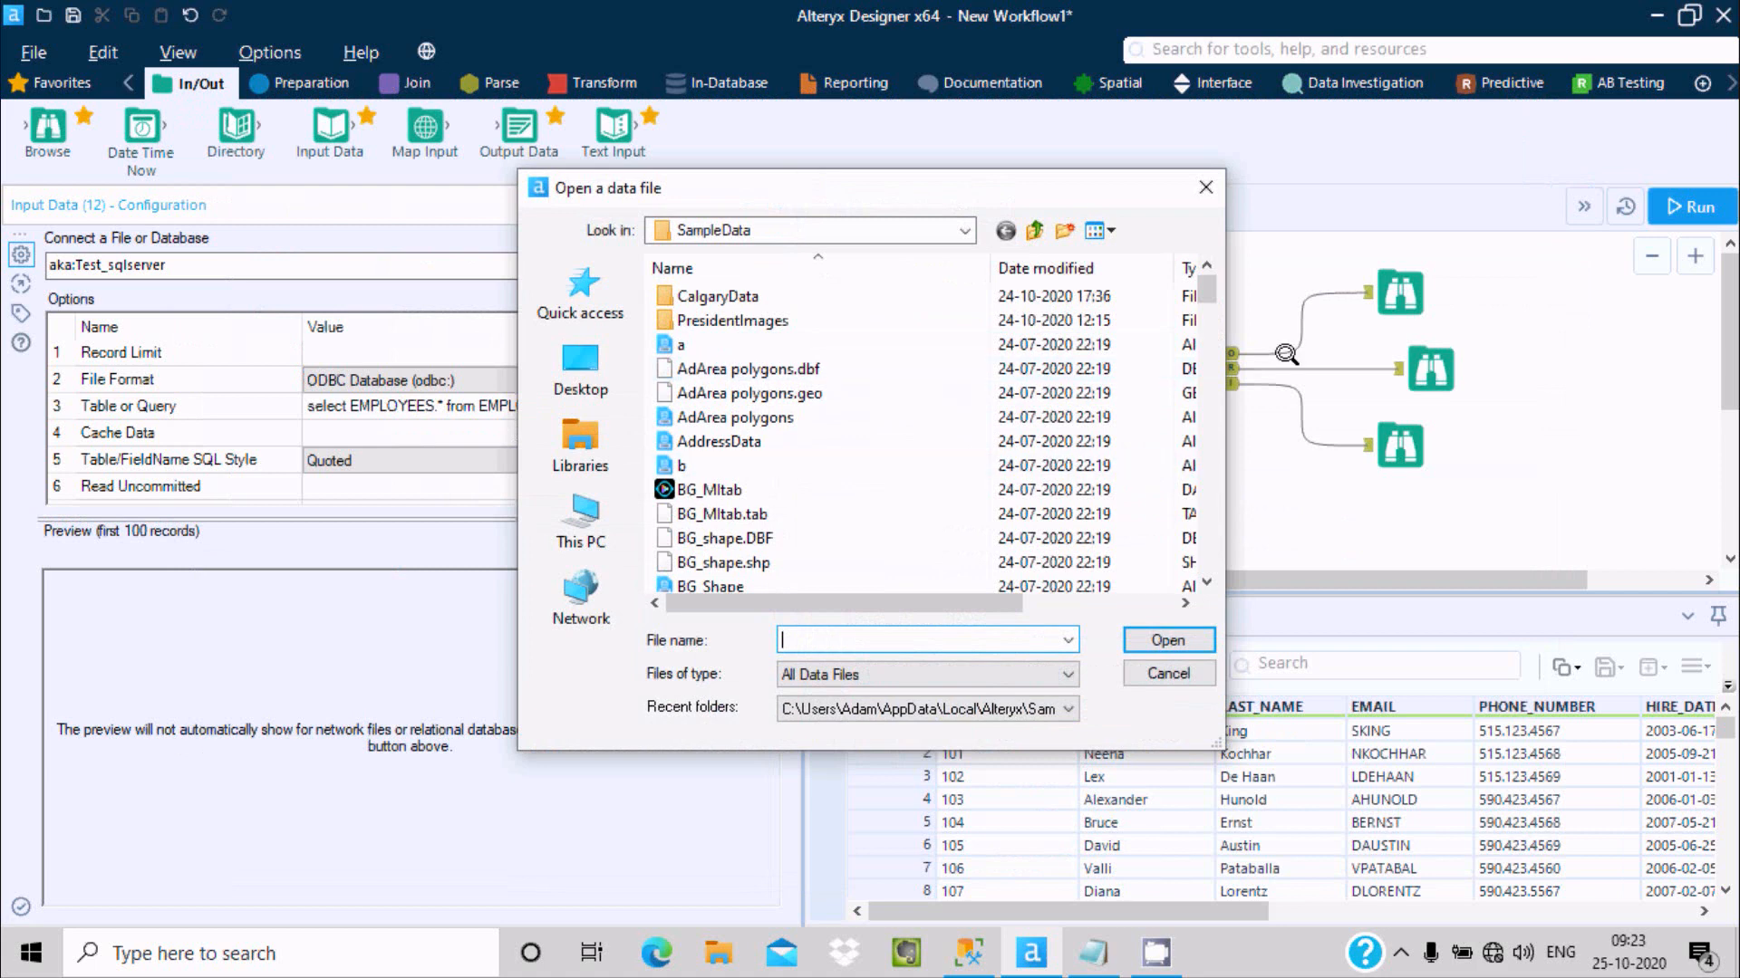
{"action": "left_click_drag", "start_coordinate": [1201, 278], "coordinate": [1197, 340]}
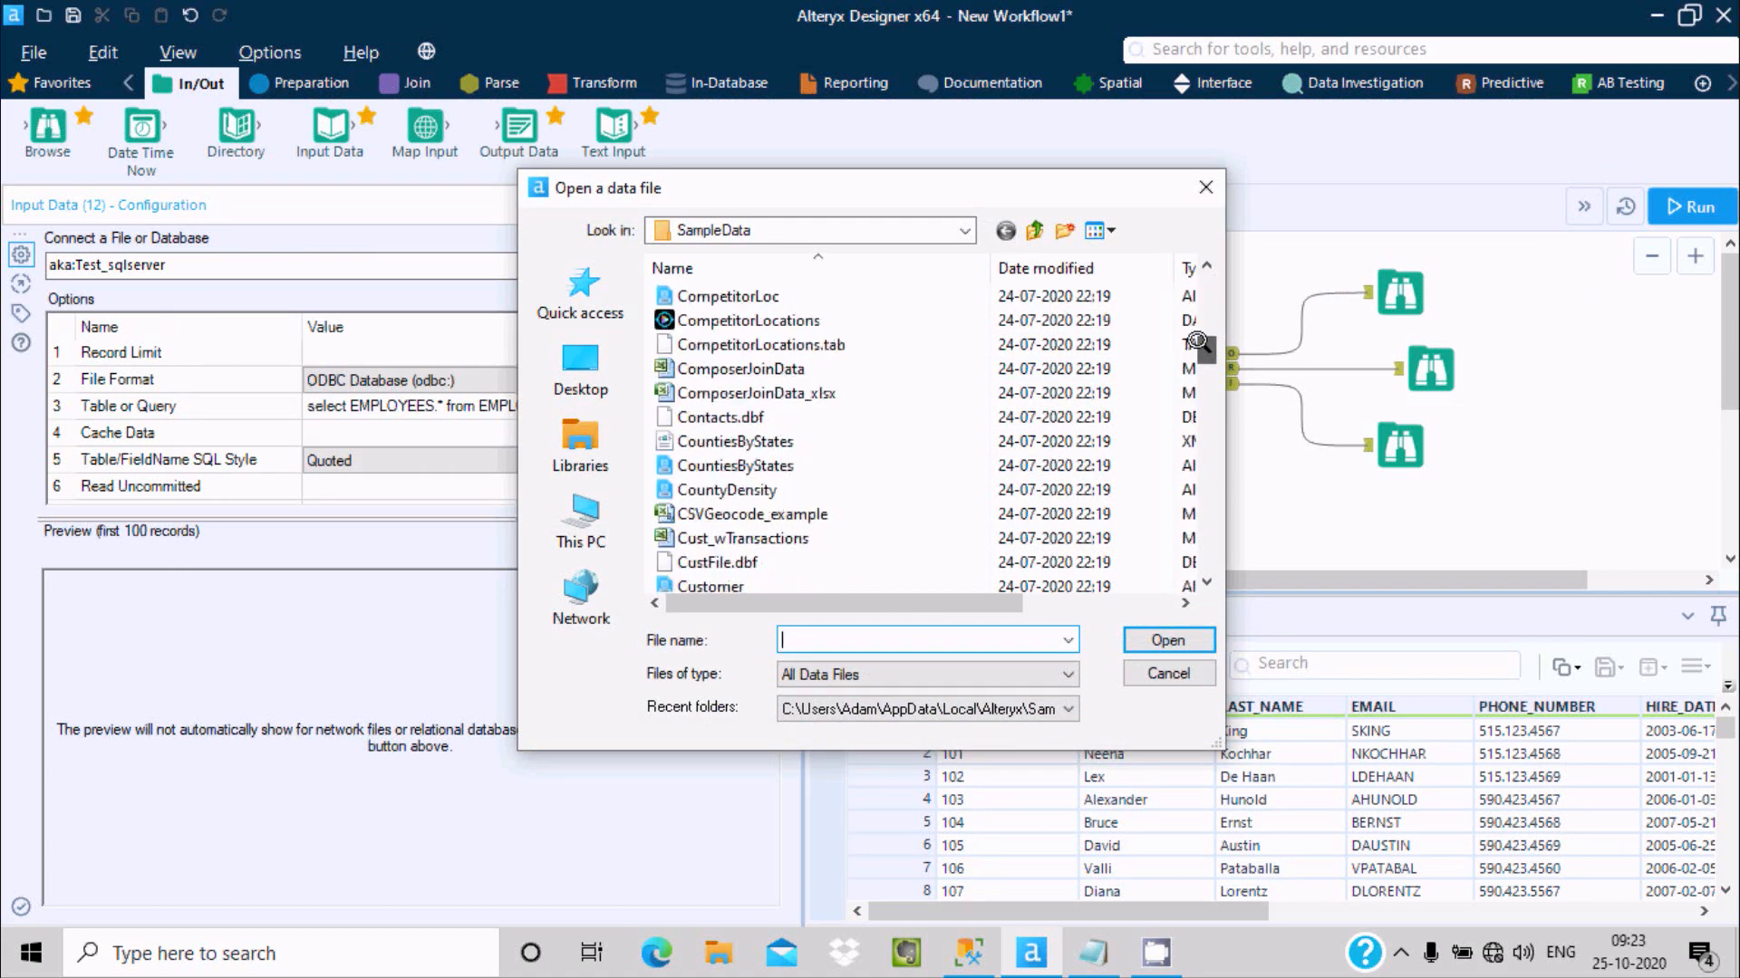
{"action": "left_click", "coordinate": [711, 582]}
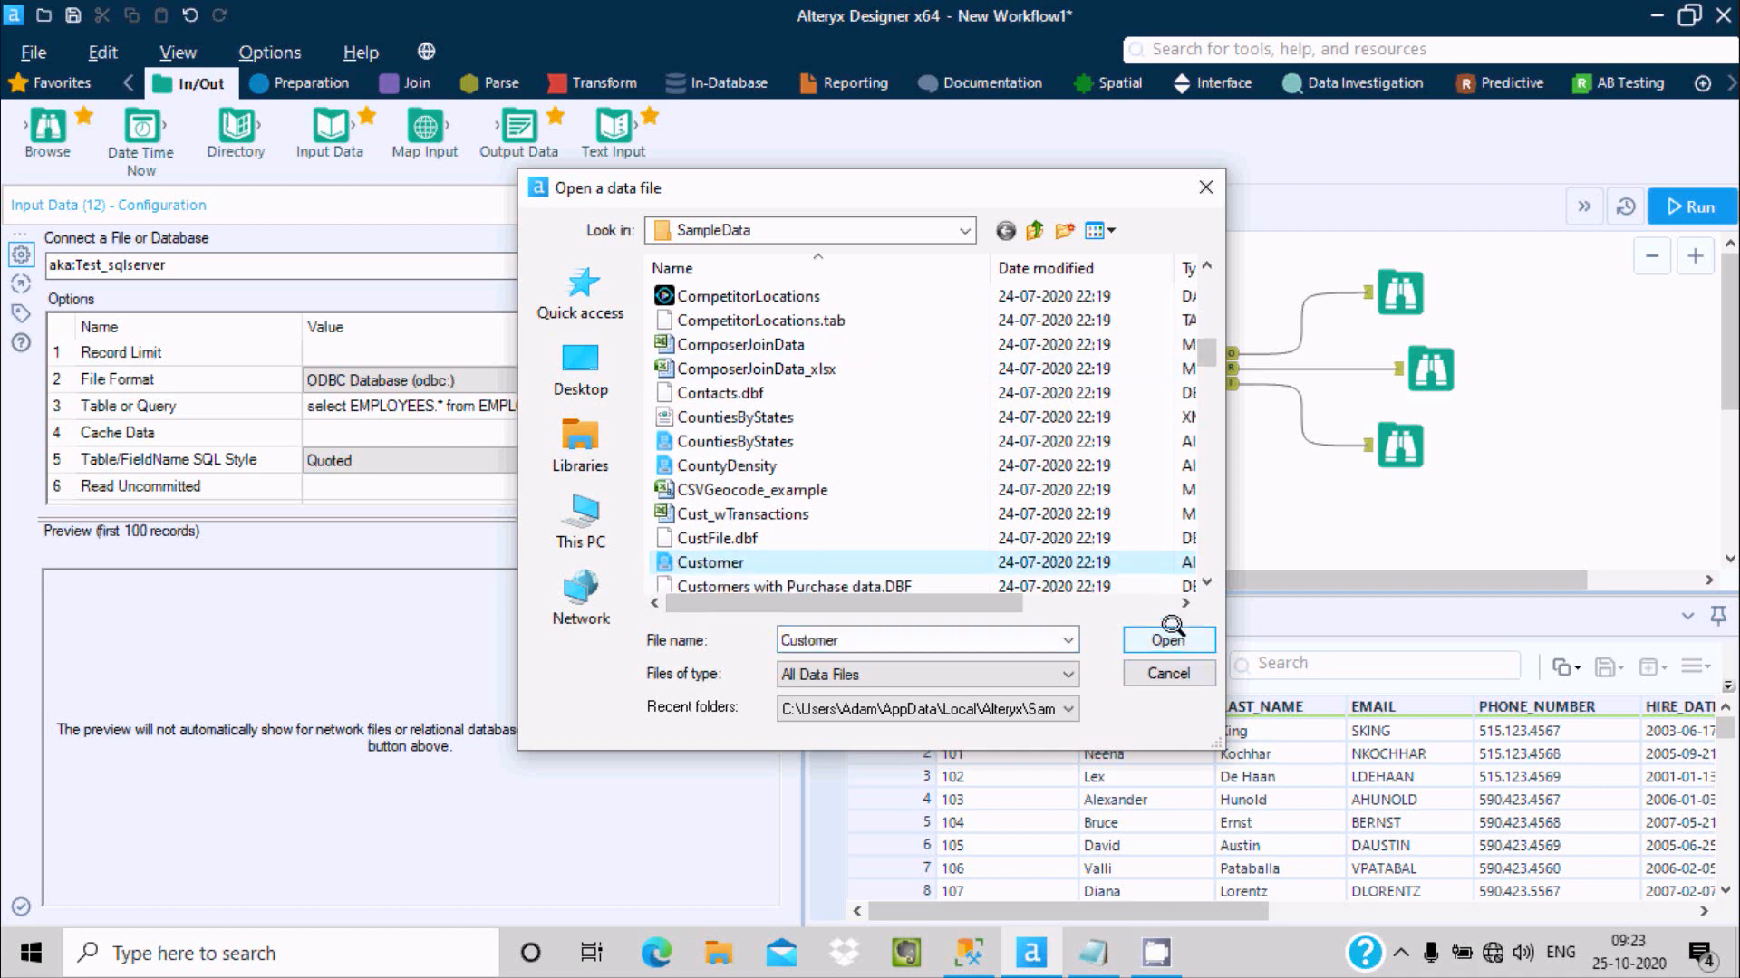
{"action": "left_click", "coordinate": [1168, 640]}
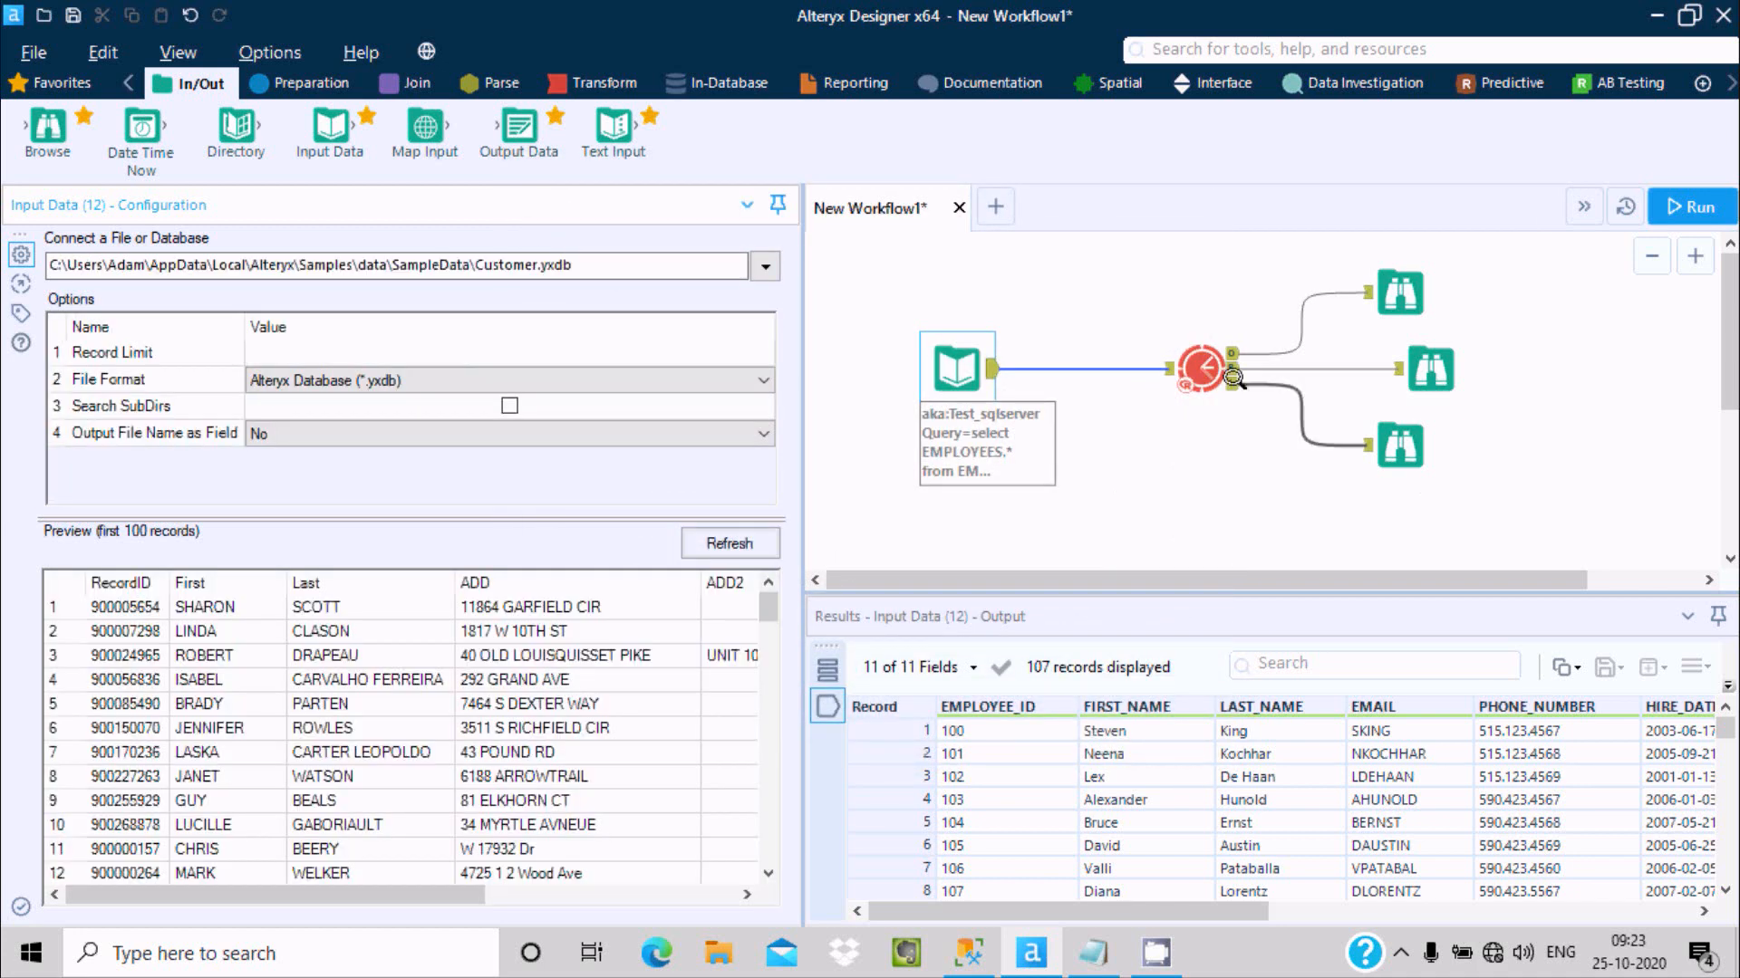
- Set the ETS tool's target field to RecordID with an Annually frequency, run the workflow and dismiss the completion message
{"action": "left_click", "coordinate": [1209, 359]}
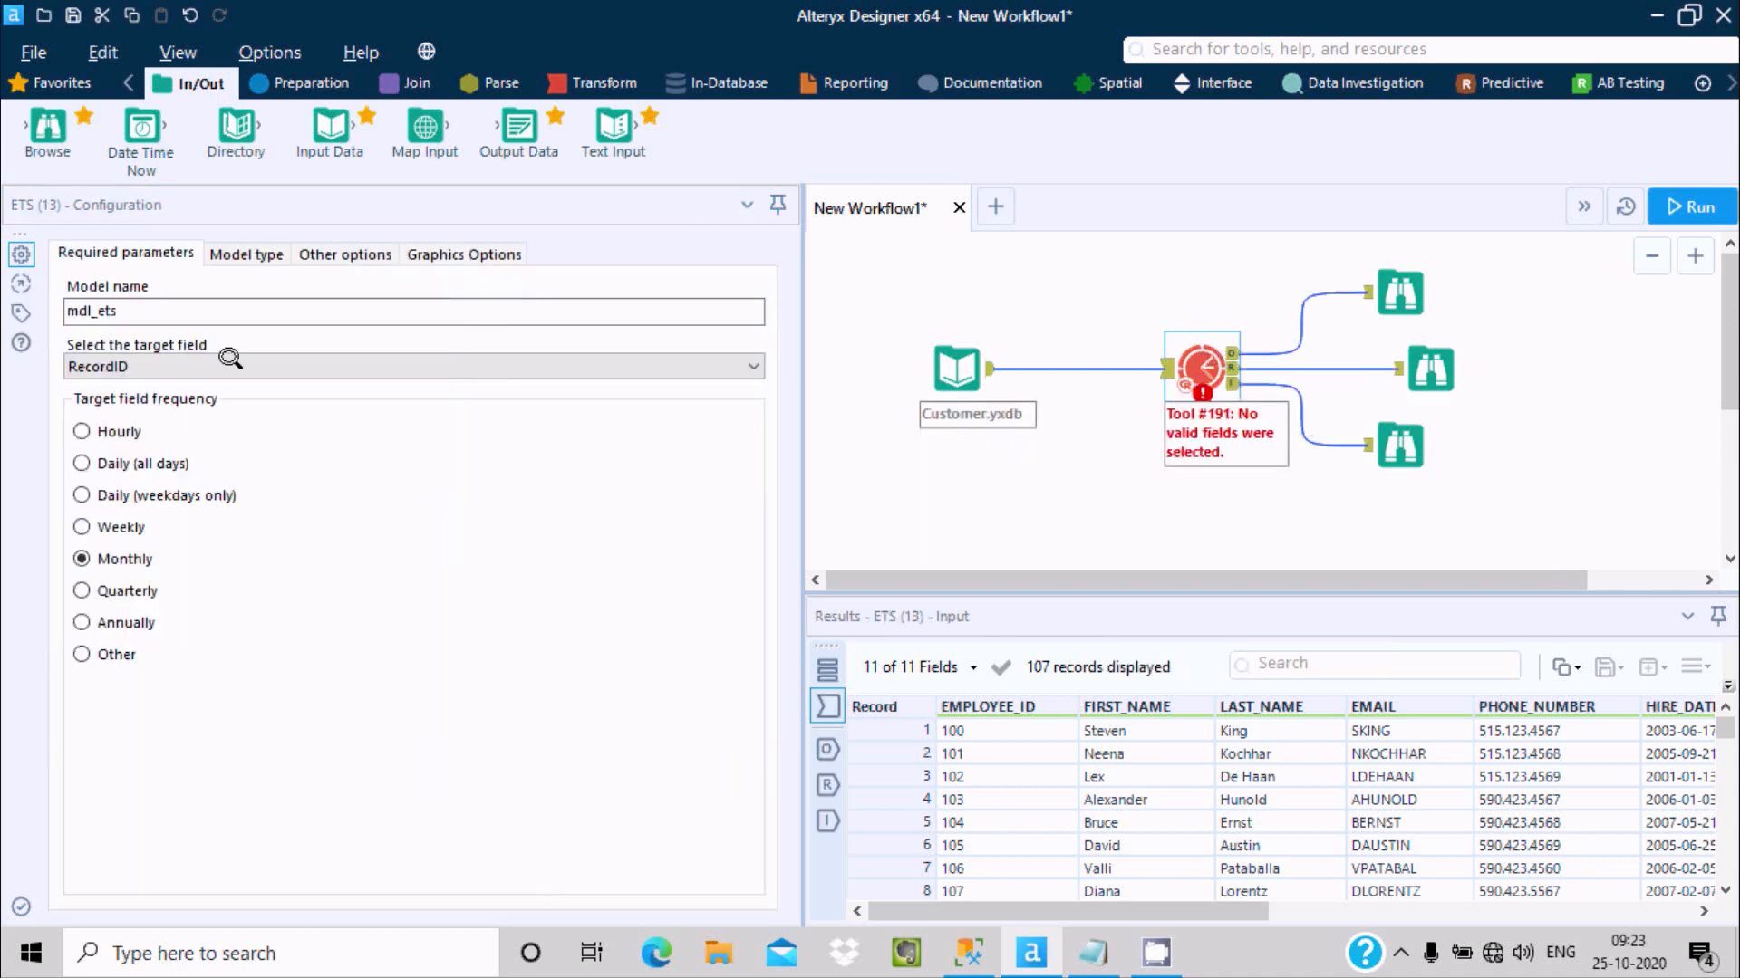
{"action": "left_click", "coordinate": [205, 366]}
{"action": "left_click", "coordinate": [336, 471]}
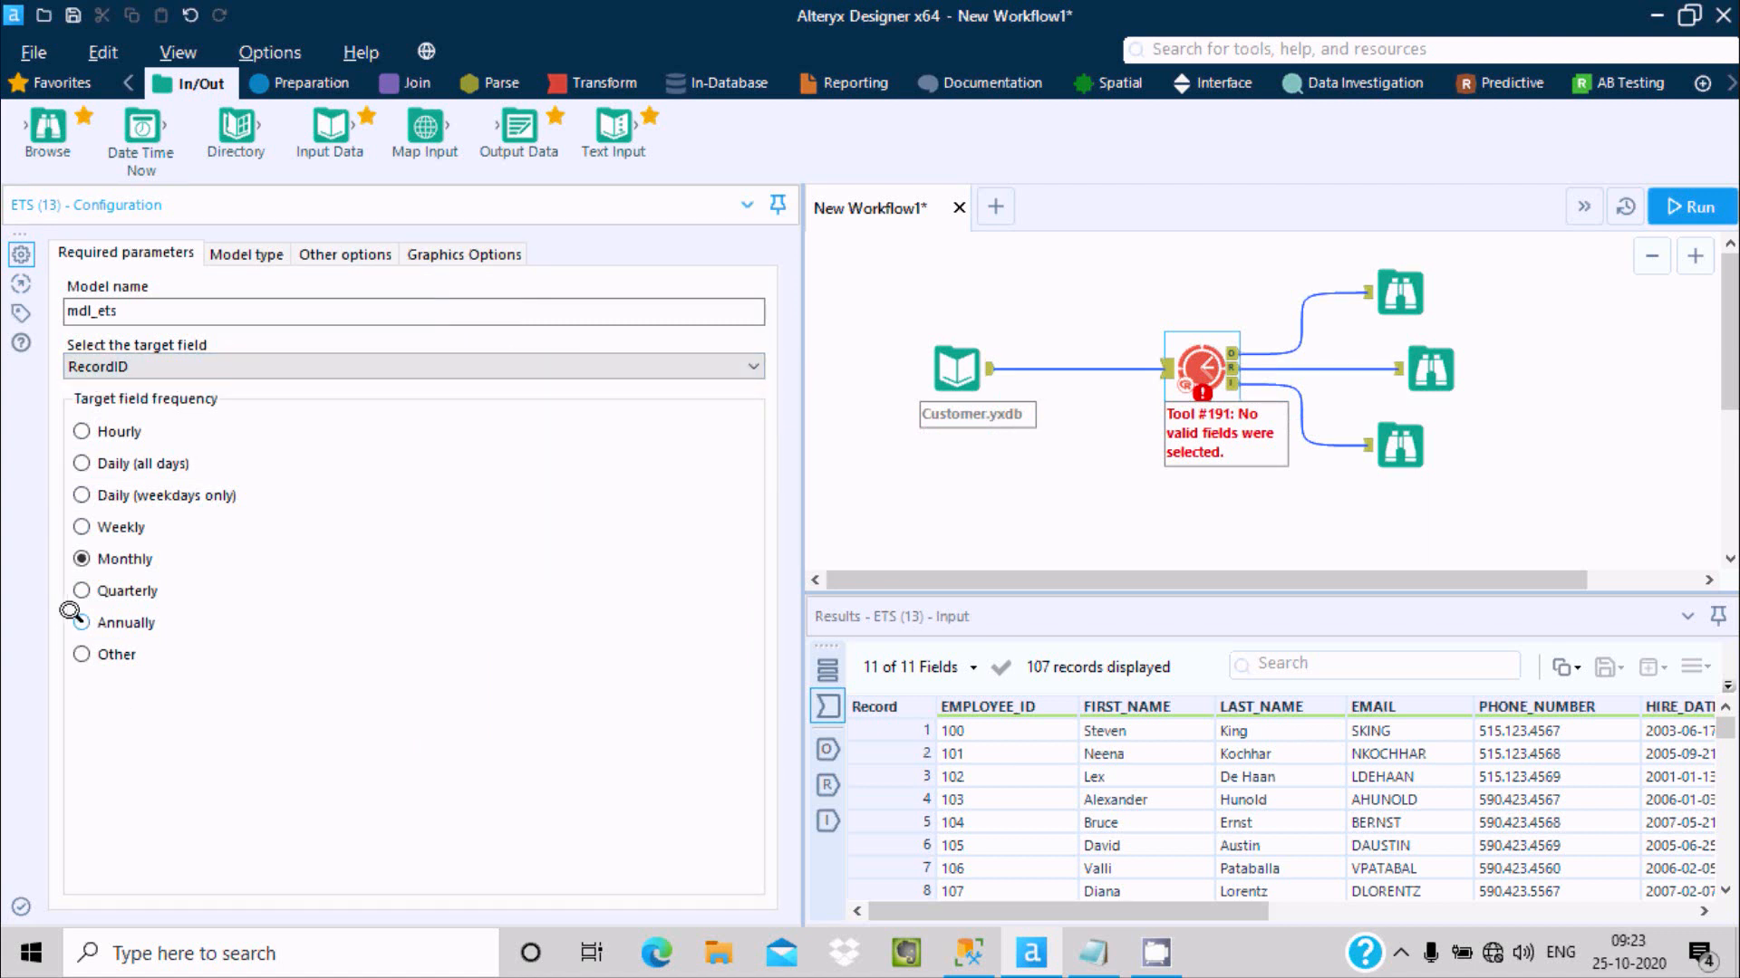
{"action": "left_click", "coordinate": [1687, 207]}
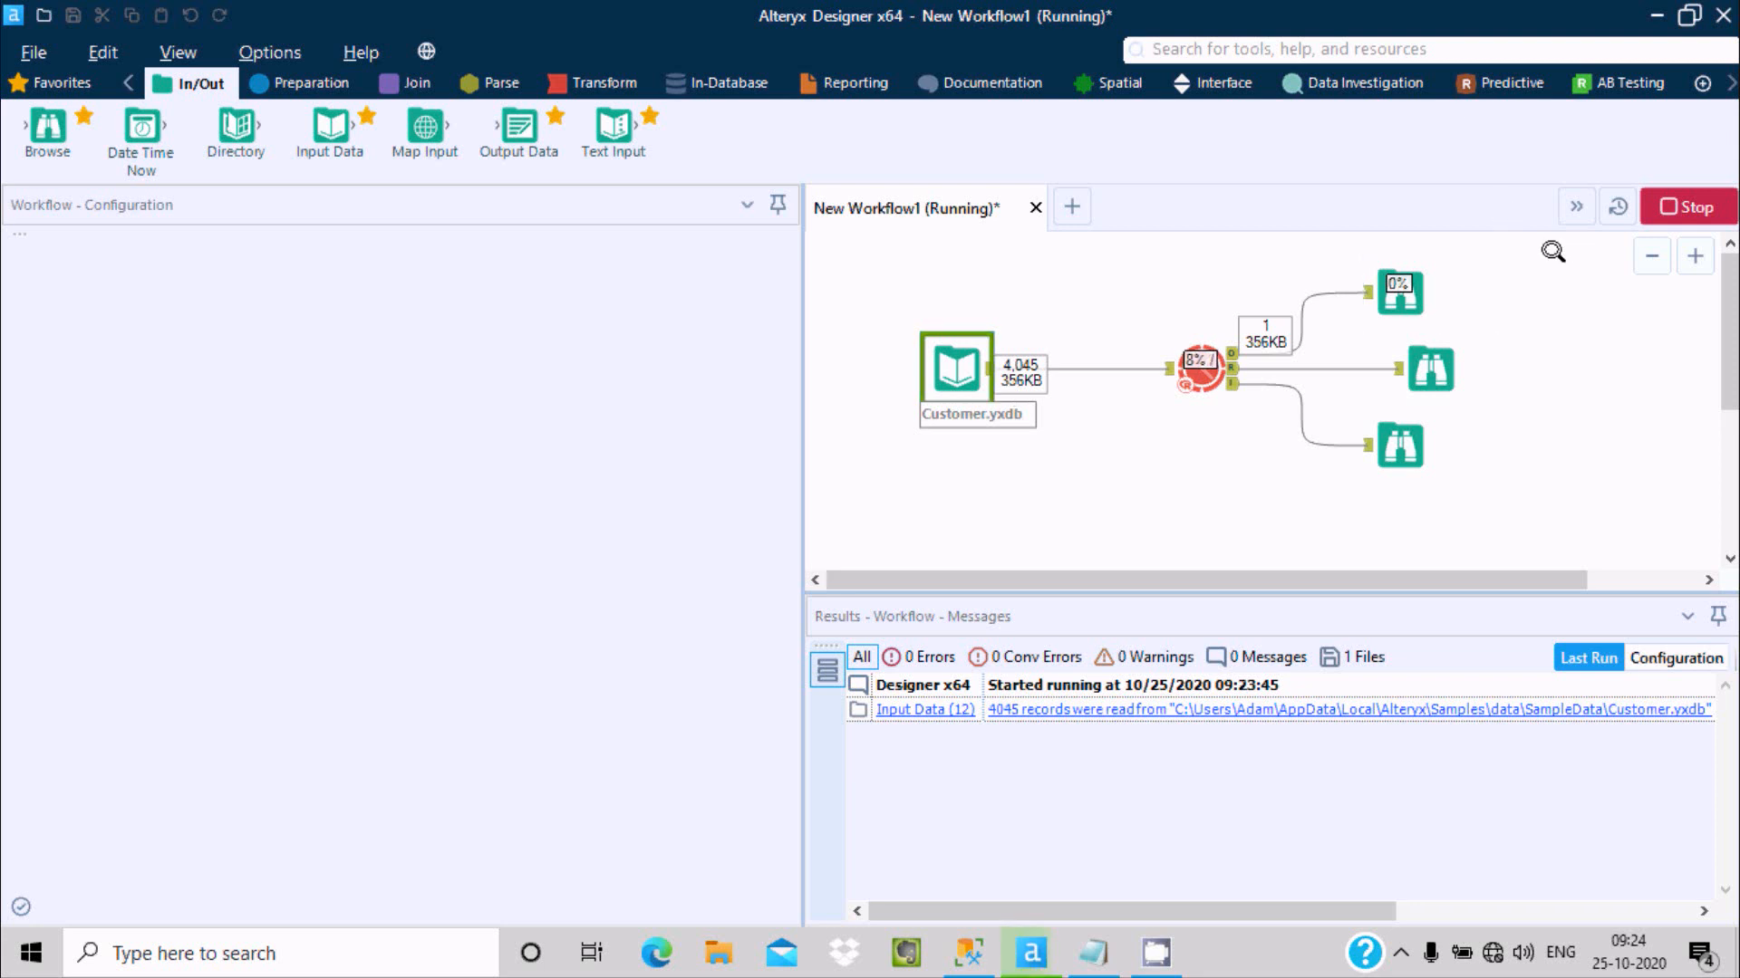
{"action": "left_click", "coordinate": [1364, 81]}
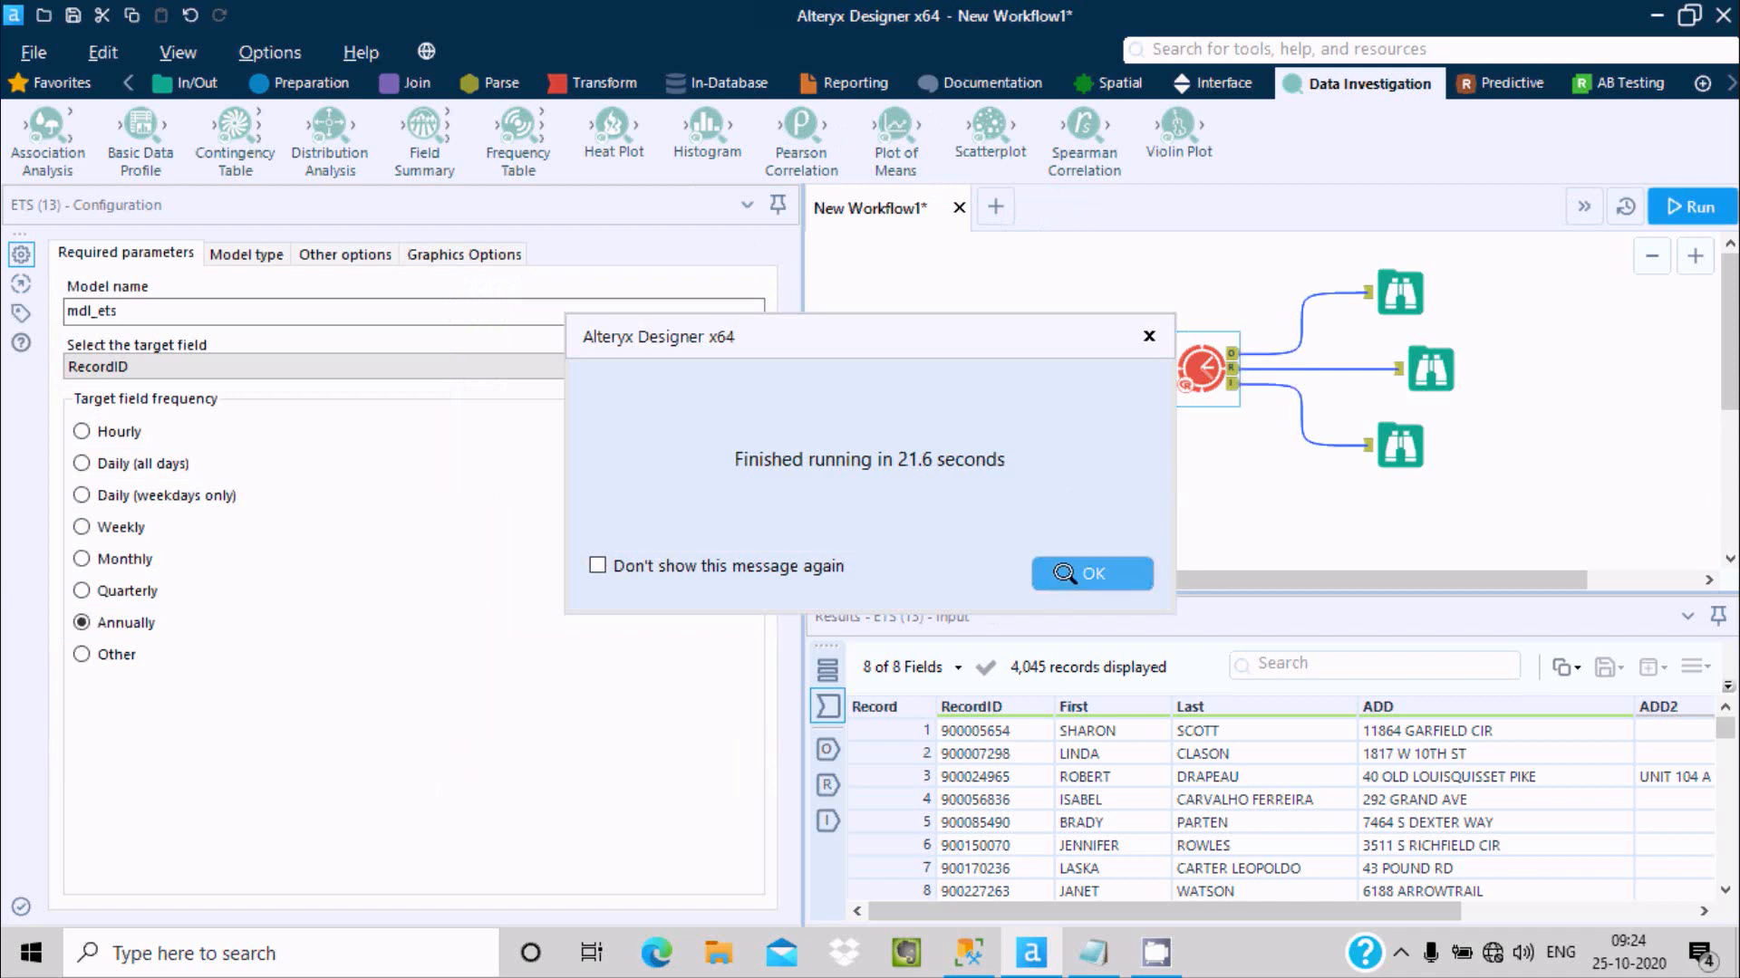
{"action": "left_click", "coordinate": [1064, 573]}
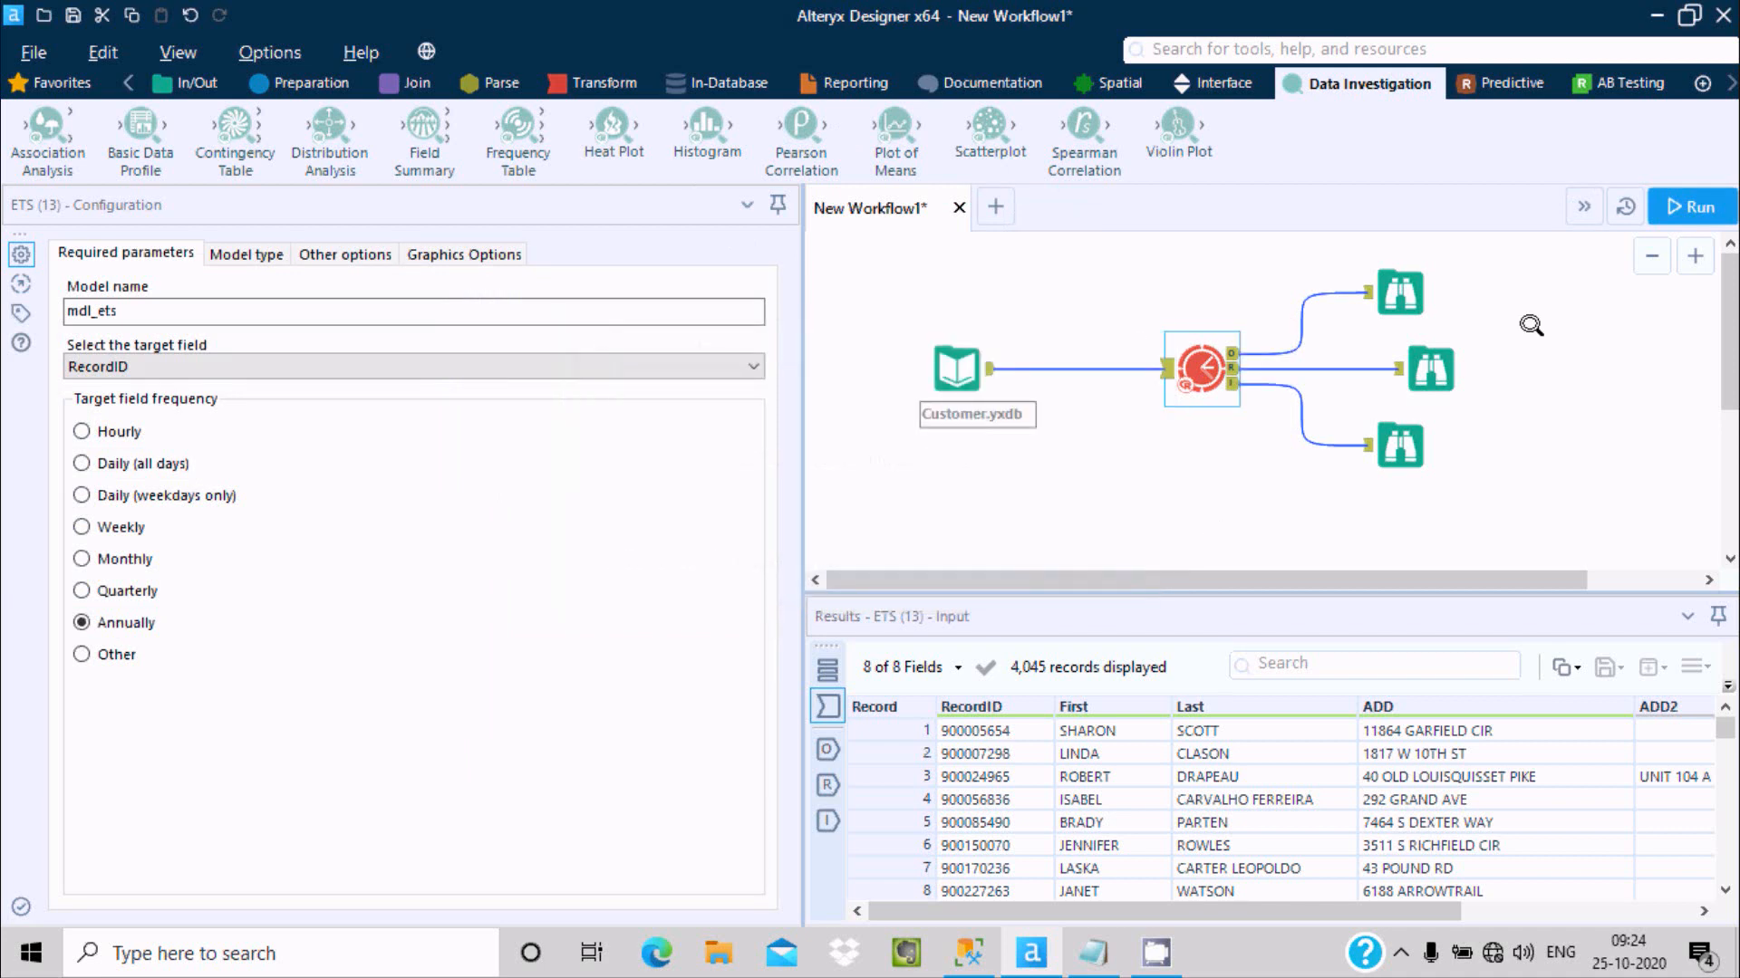
- Examine the customer data's ETS report in the middle Browse tool, from the decomposition and forecast plots to the model summary tables
{"action": "left_click", "coordinate": [1430, 362]}
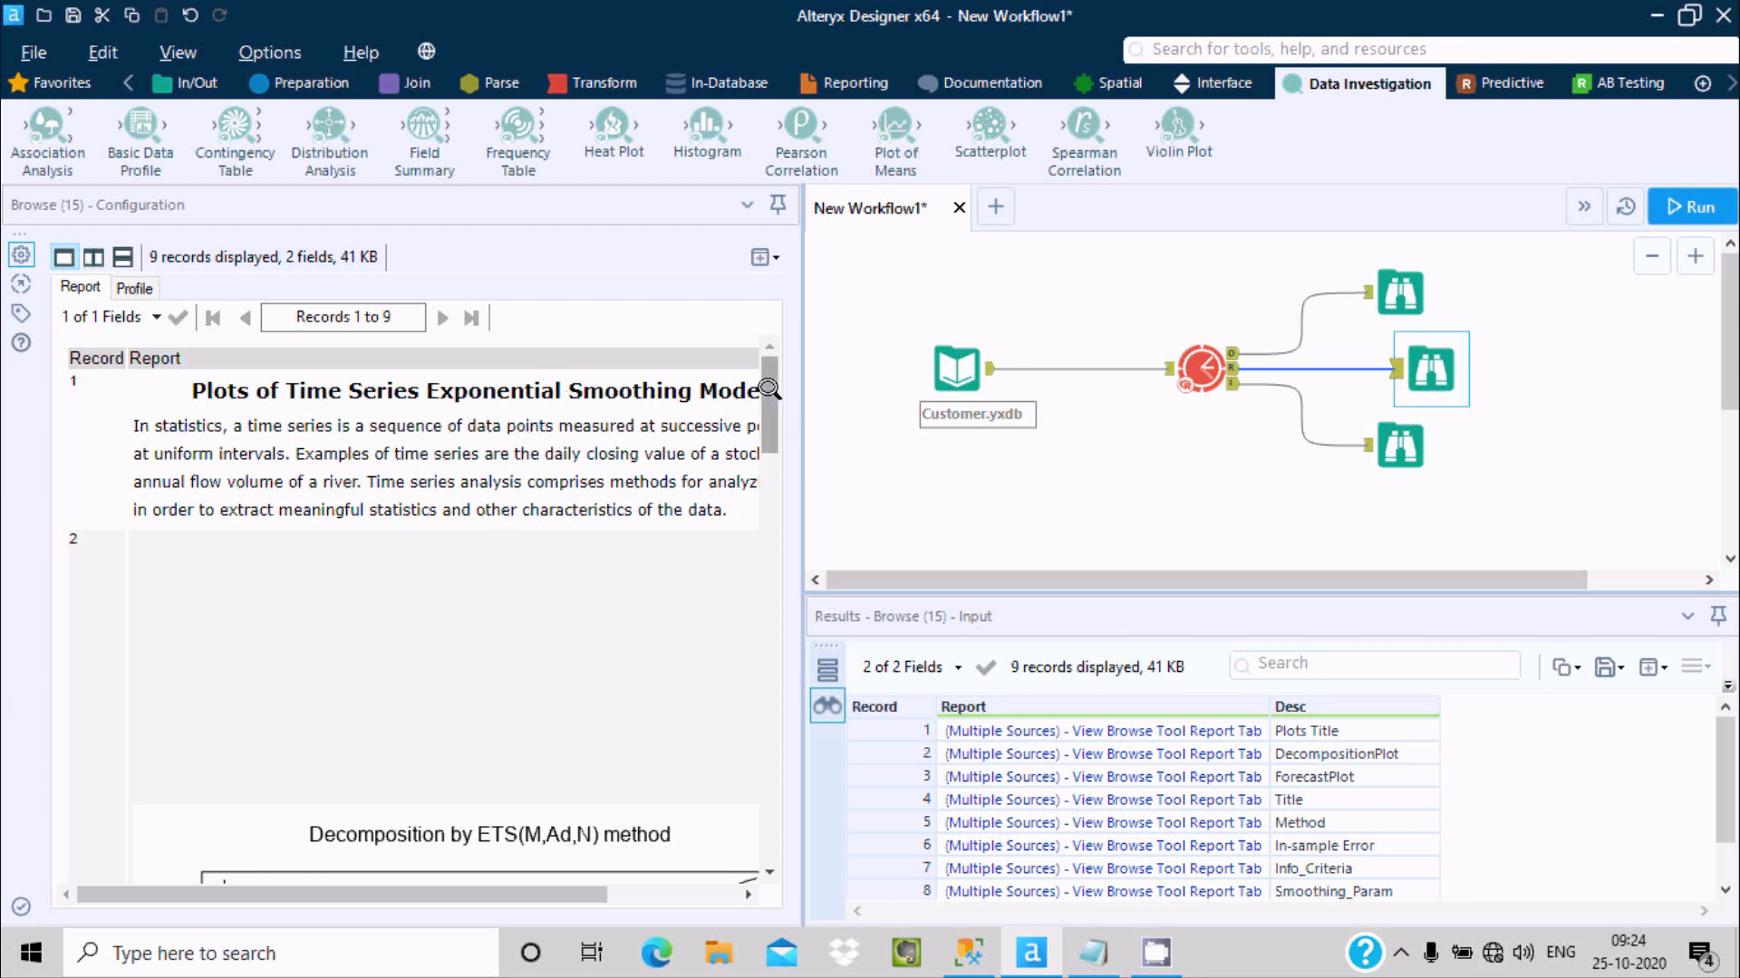
{"action": "left_click_drag", "start_coordinate": [768, 390], "coordinate": [768, 485]}
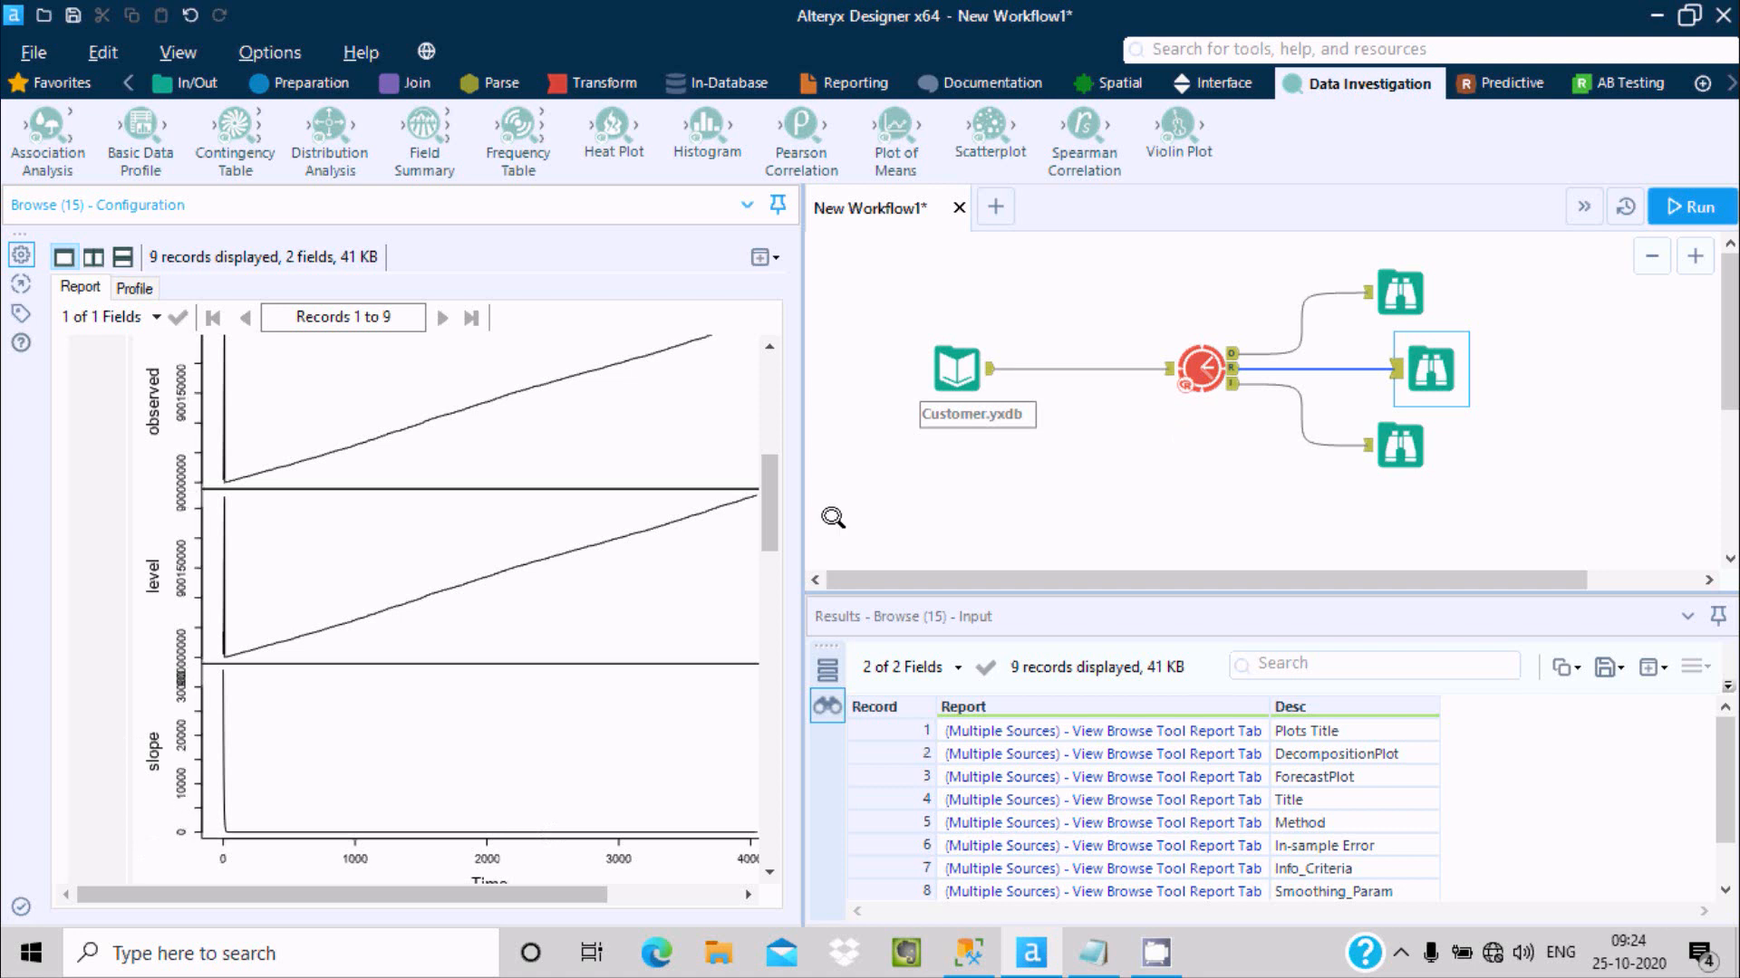
{"action": "left_click_drag", "start_coordinate": [766, 465], "coordinate": [761, 652]}
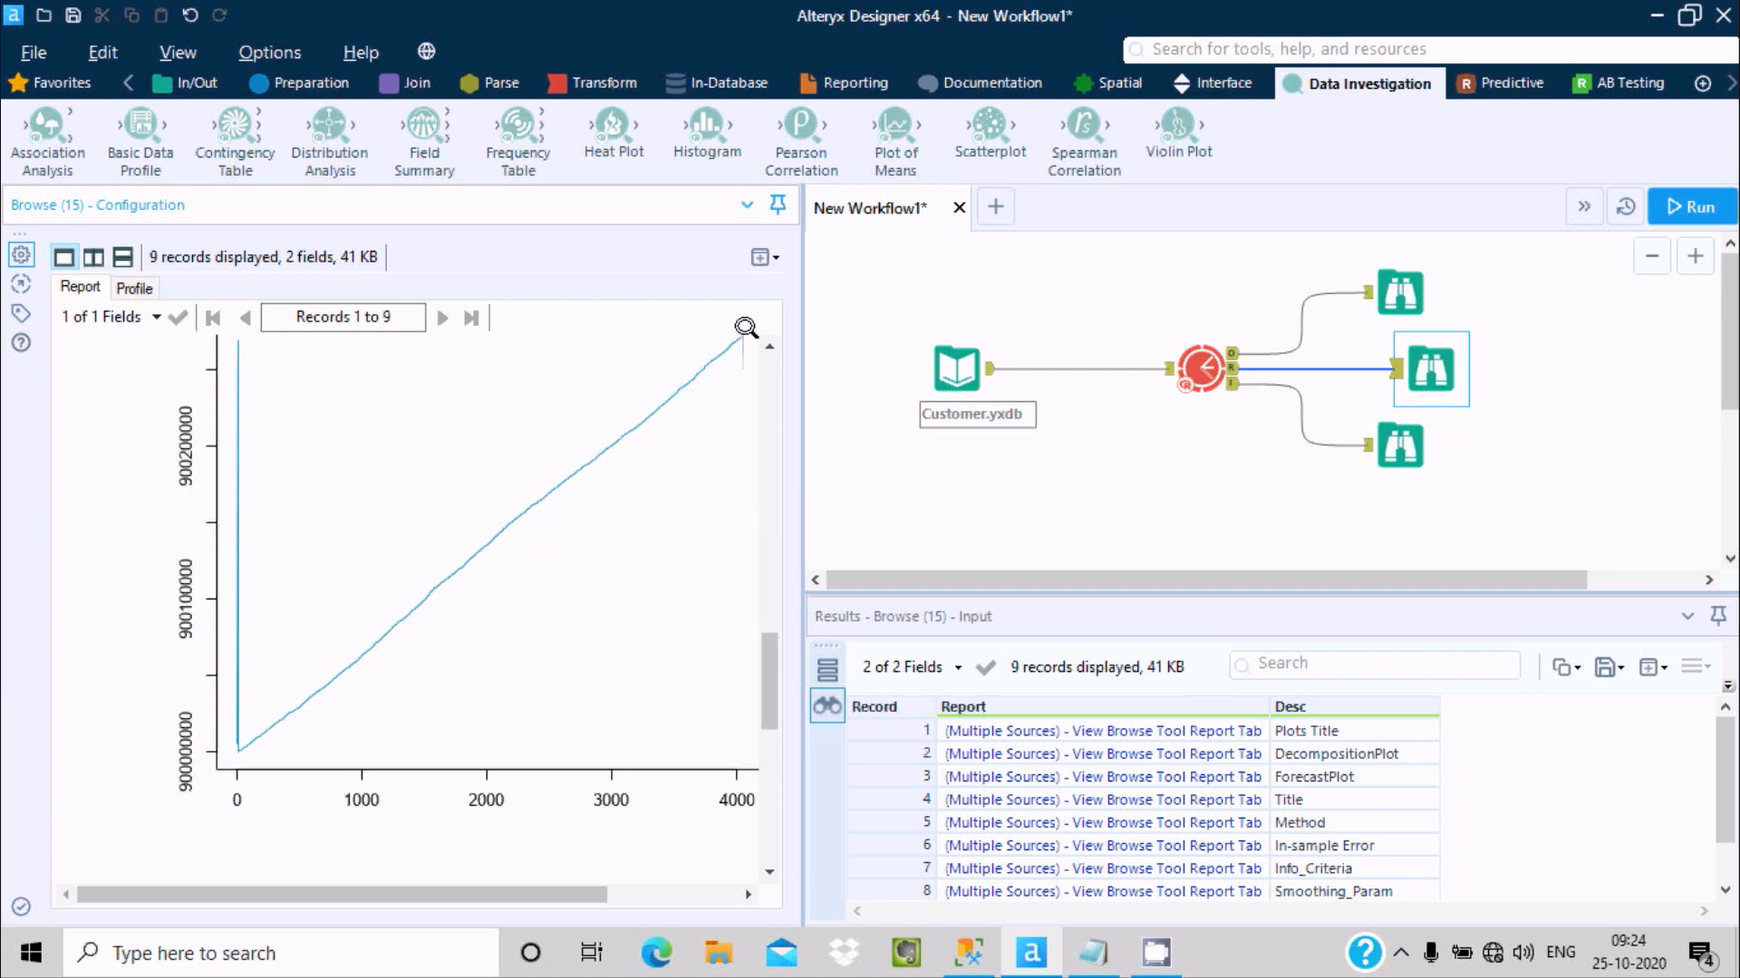
{"action": "left_click_drag", "start_coordinate": [767, 640], "coordinate": [766, 779]}
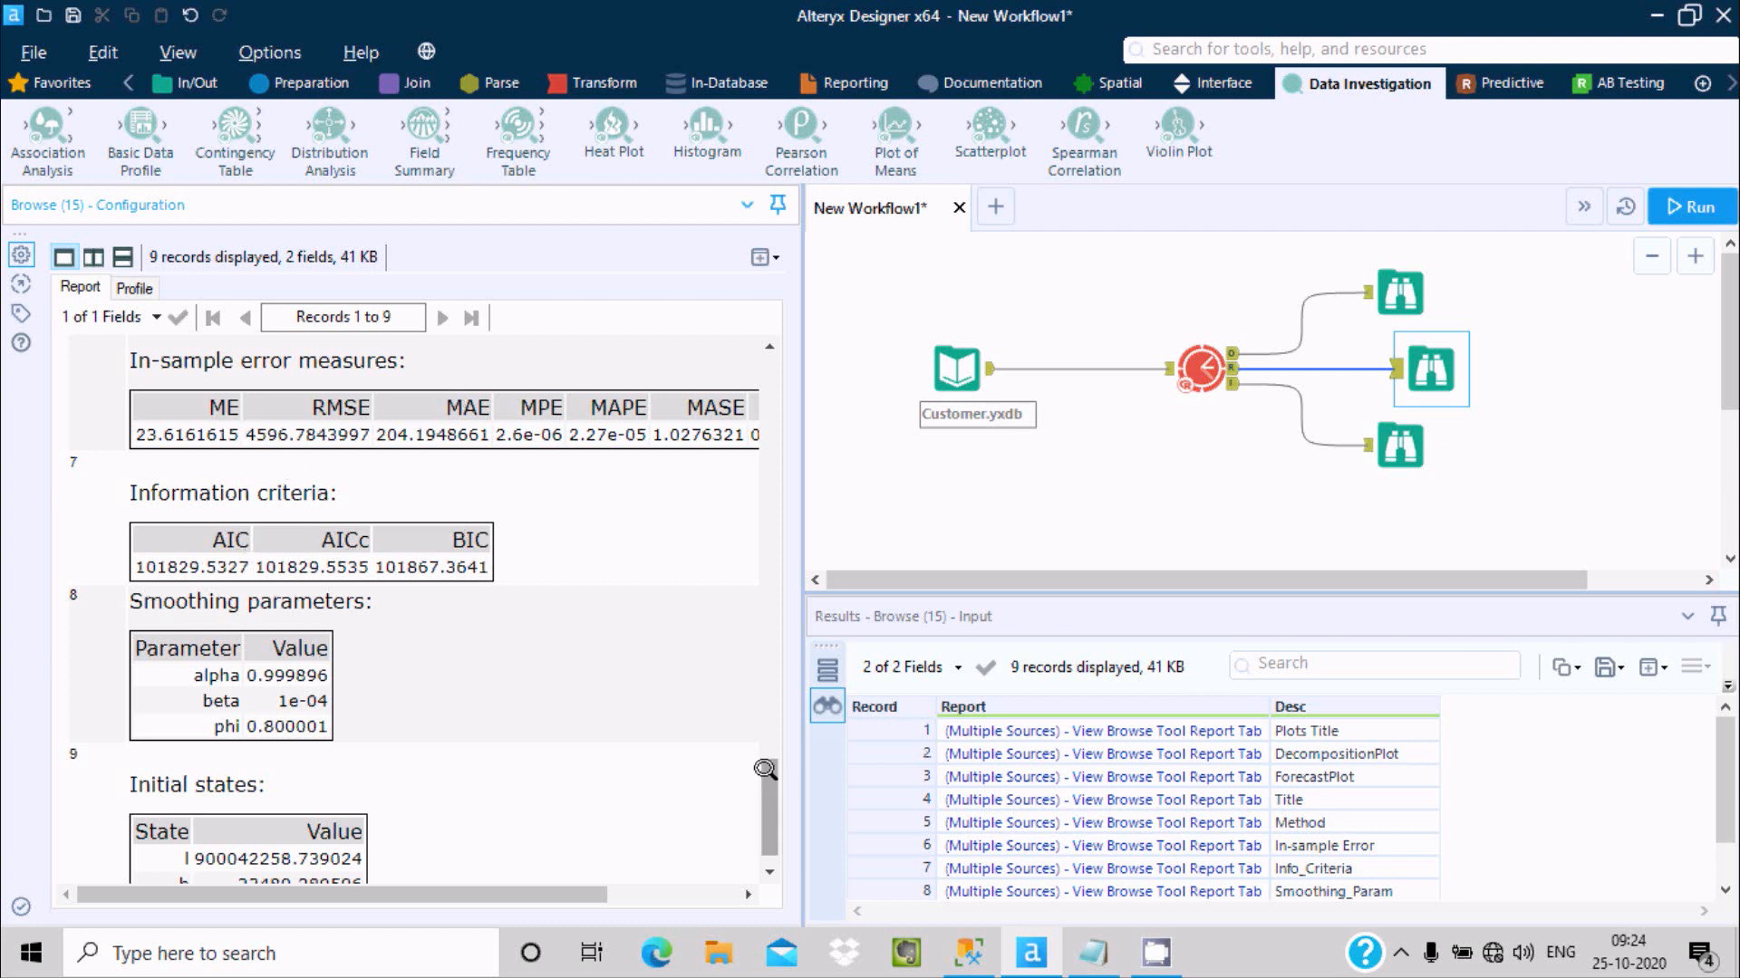
{"action": "left_click_drag", "start_coordinate": [766, 806], "coordinate": [767, 812]}
- Examine the interactive decomposition and forecast plots in the lower Browse tool and return to the ETS tool
{"action": "left_click", "coordinate": [1409, 423]}
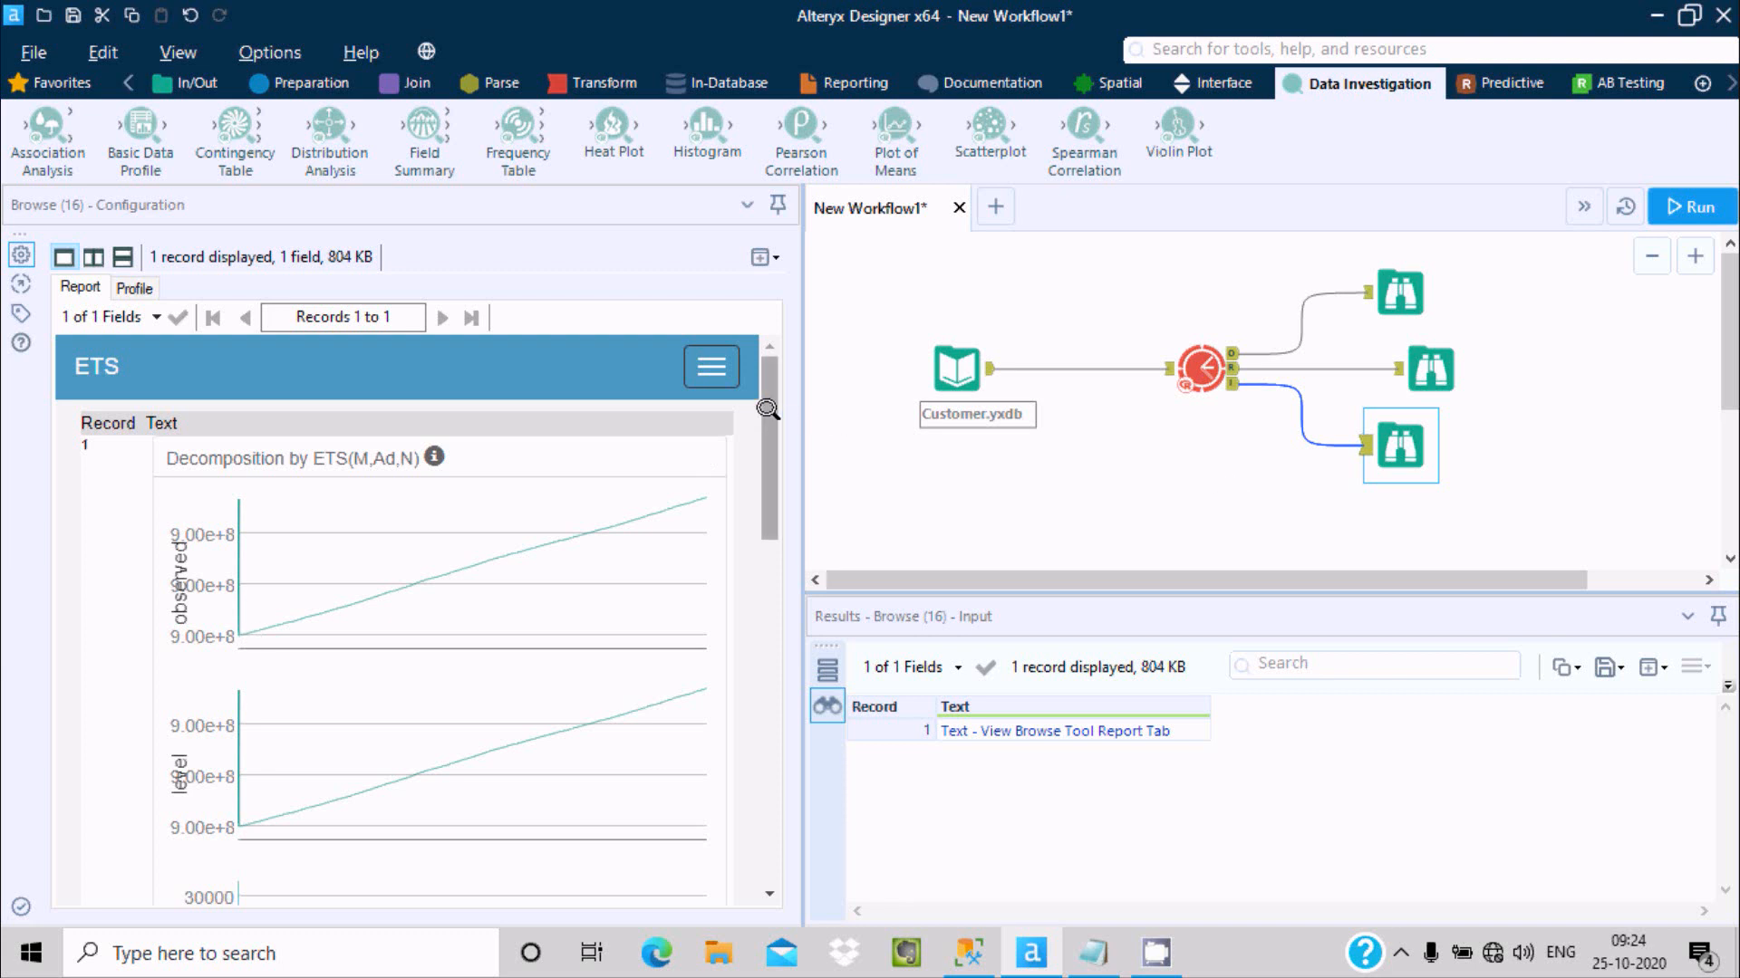
{"action": "left_click_drag", "start_coordinate": [765, 411], "coordinate": [764, 439]}
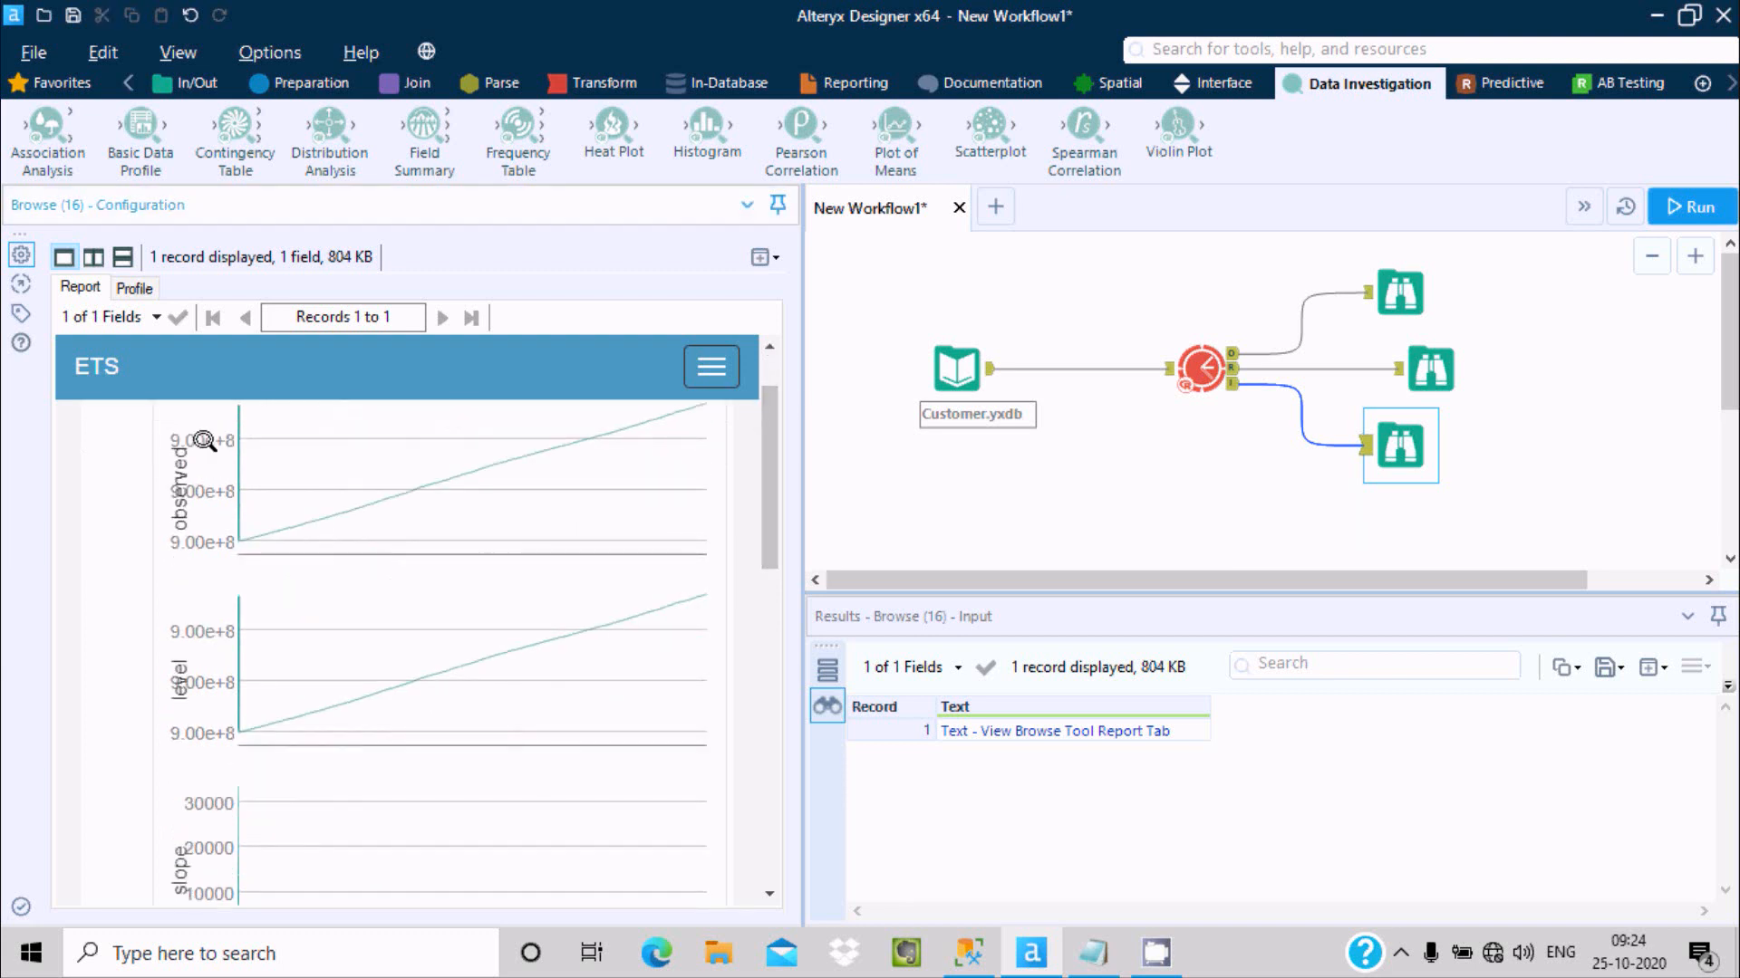
{"action": "left_click_drag", "start_coordinate": [769, 469], "coordinate": [763, 660]}
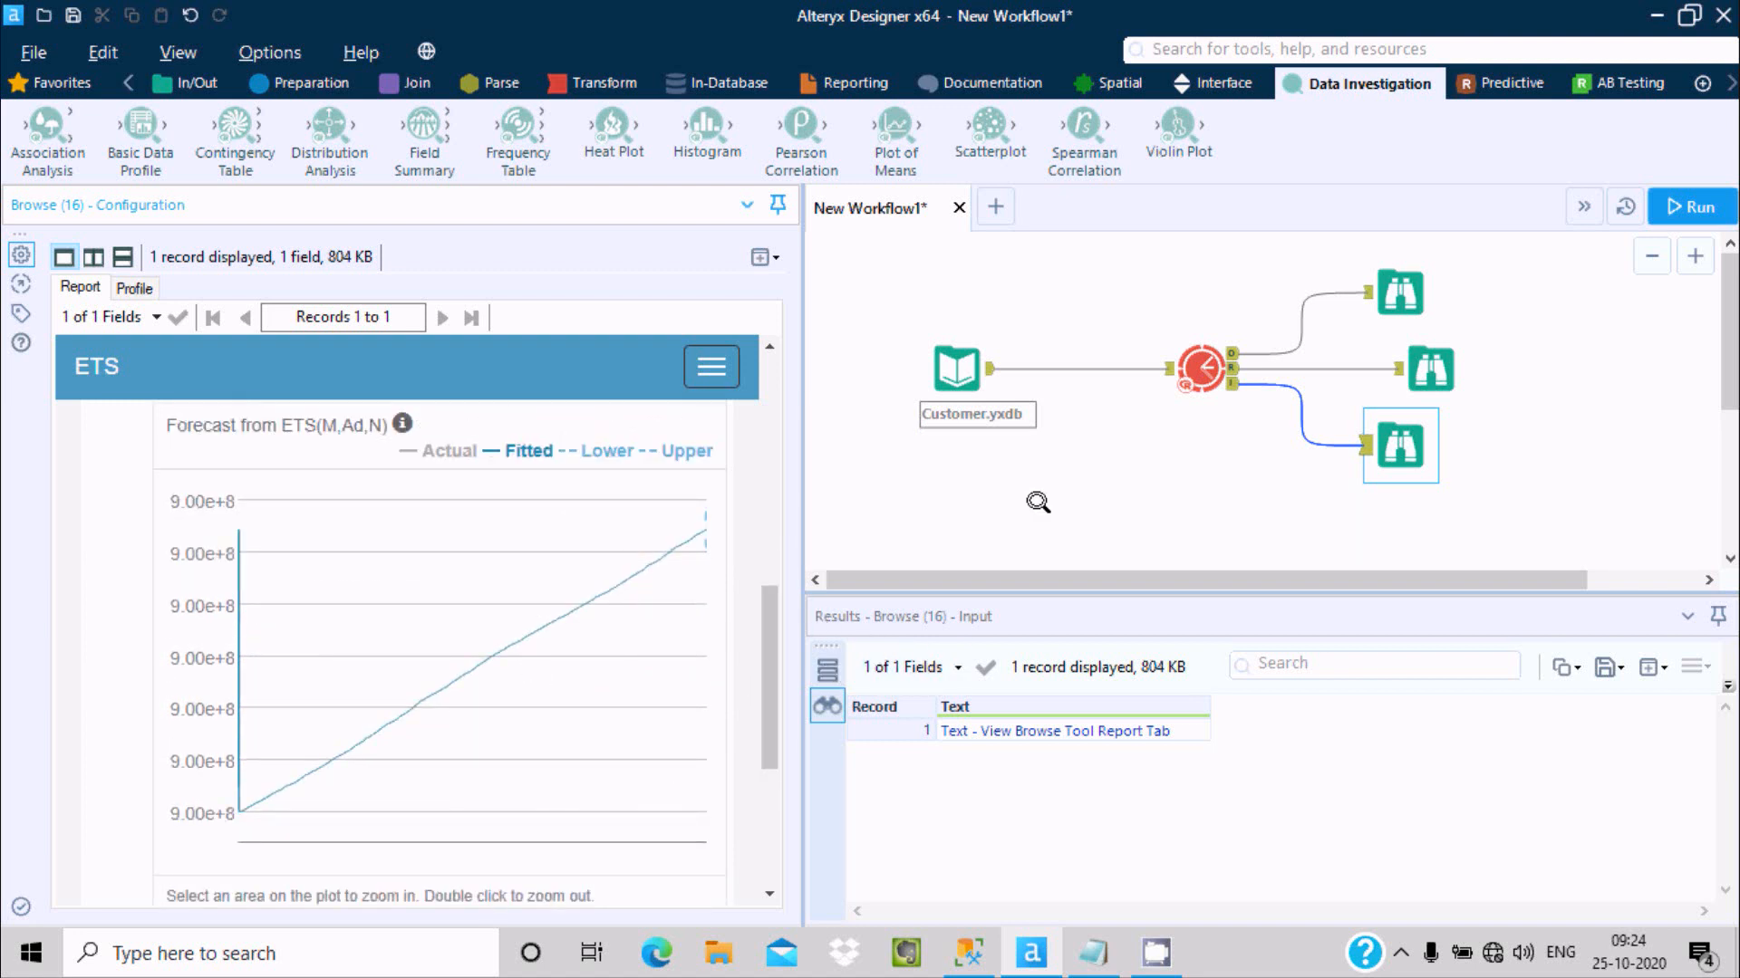
{"action": "left_click", "coordinate": [1183, 363]}
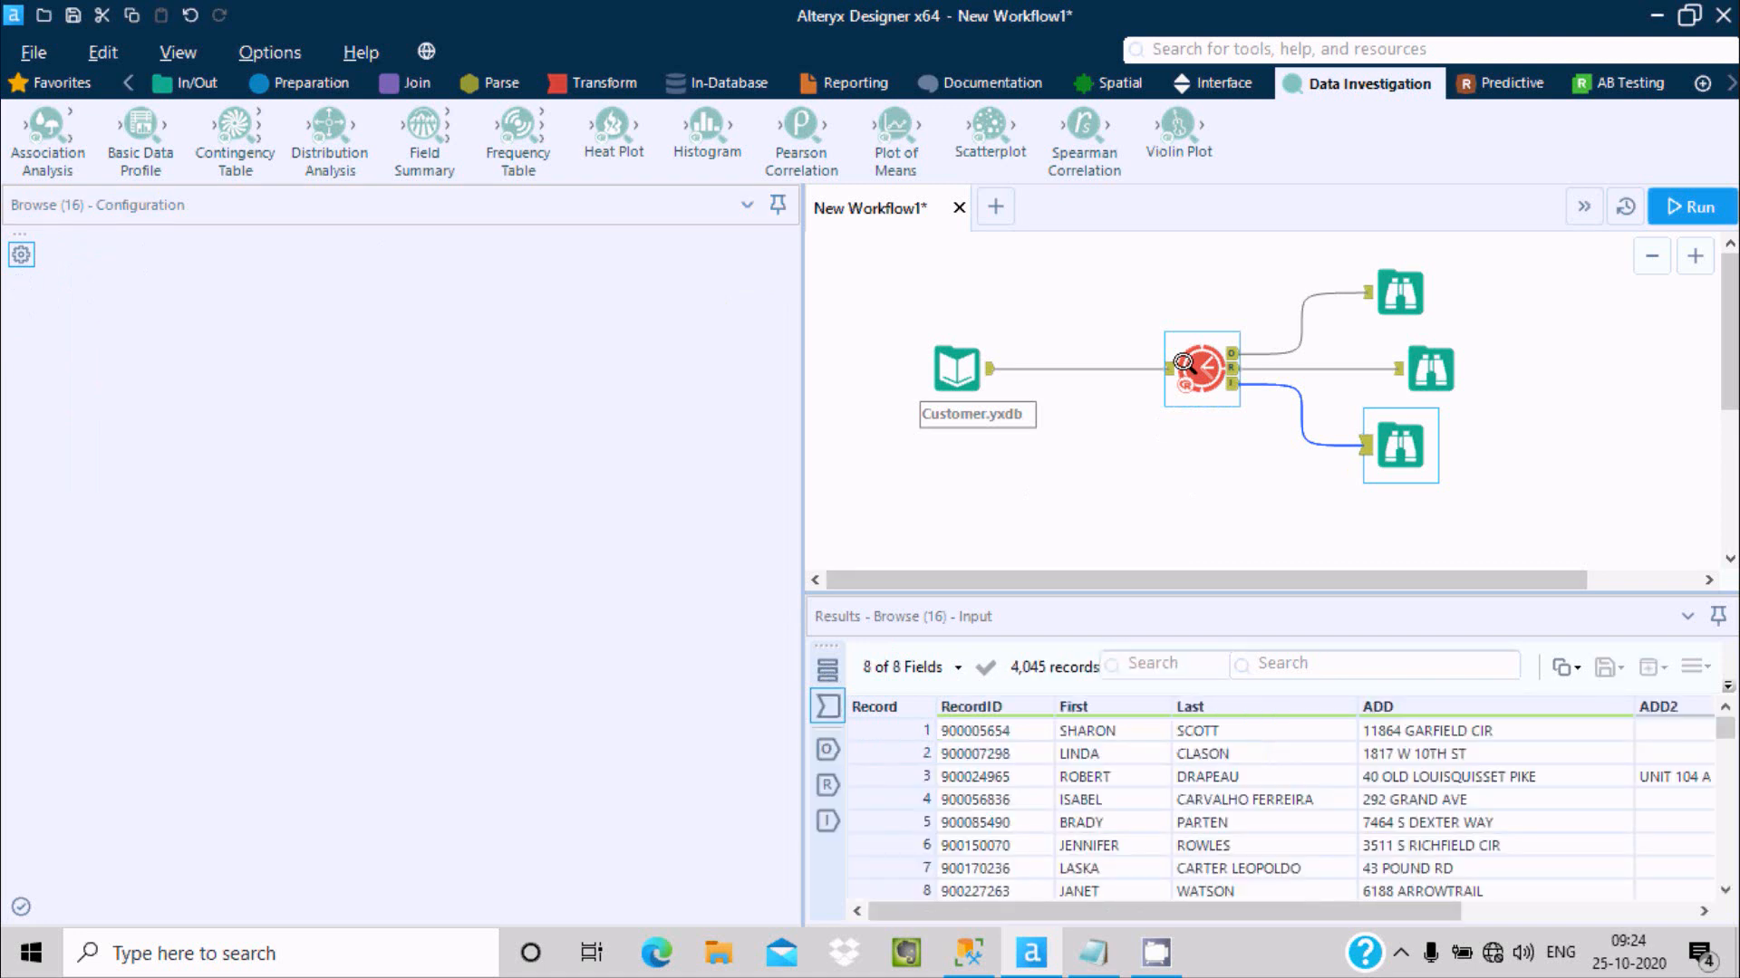